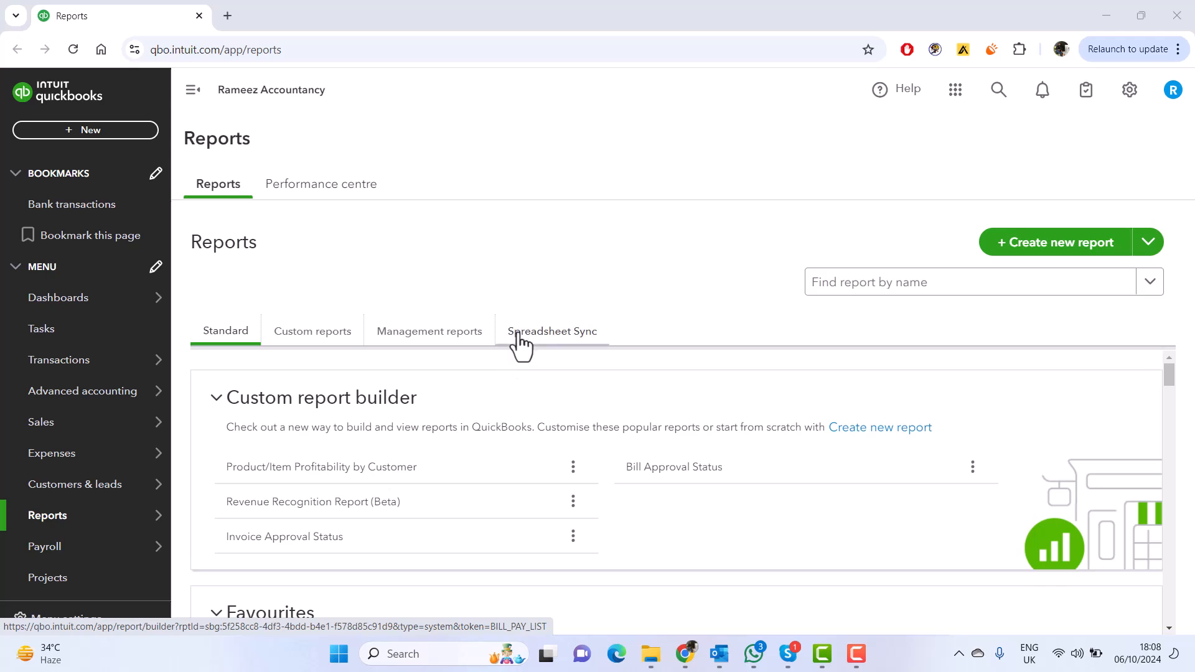
Open the General Ledger report from the favourites and run it for the All Dates period
{"action": "scroll", "coordinate": [529, 484], "scroll_direction": "down", "scroll_amount": 2}
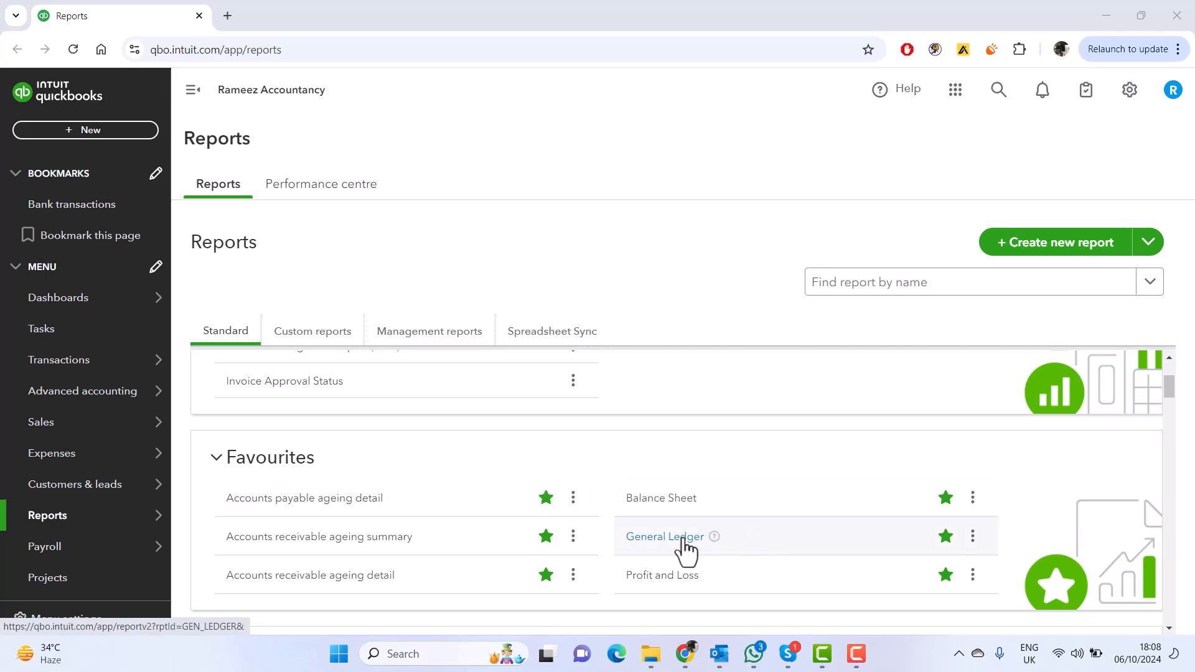
{"action": "left_click", "coordinate": [683, 539]}
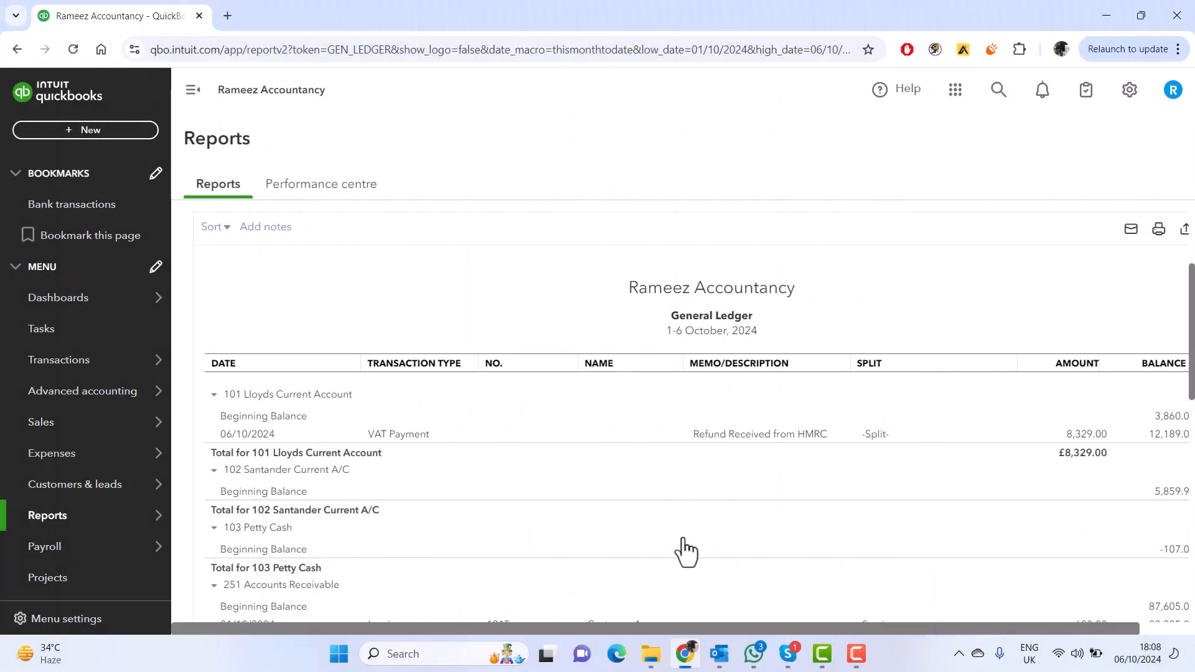
{"action": "scroll", "coordinate": [682, 493], "scroll_direction": "up", "scroll_amount": 3}
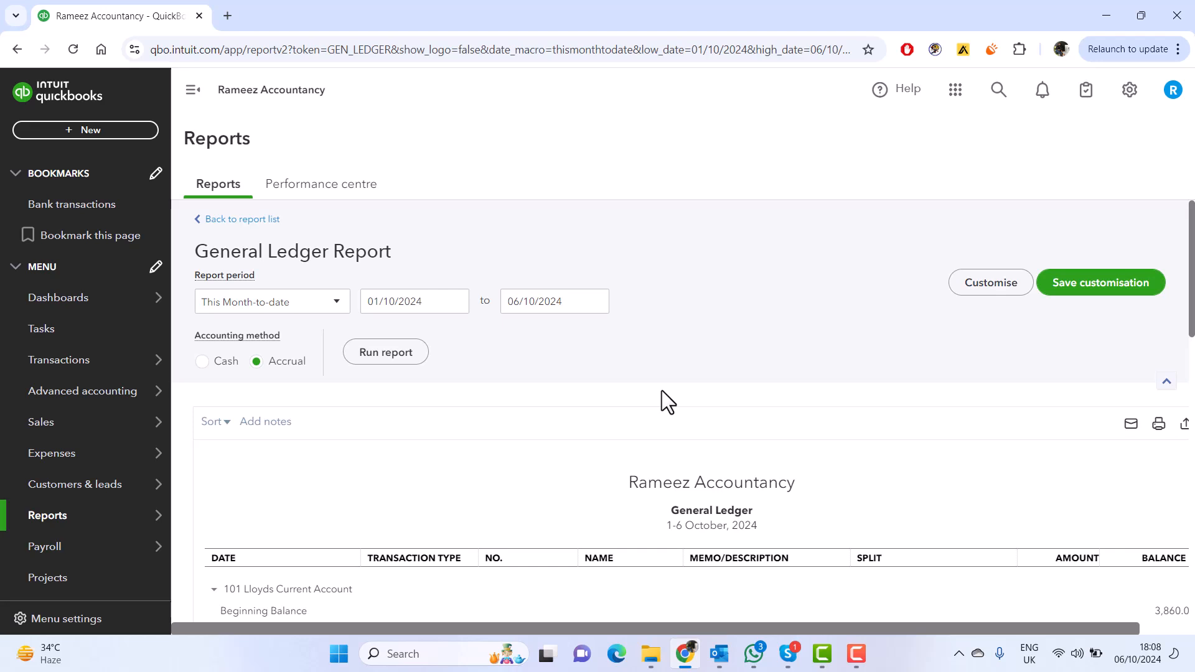
{"action": "left_click", "coordinate": [325, 318]}
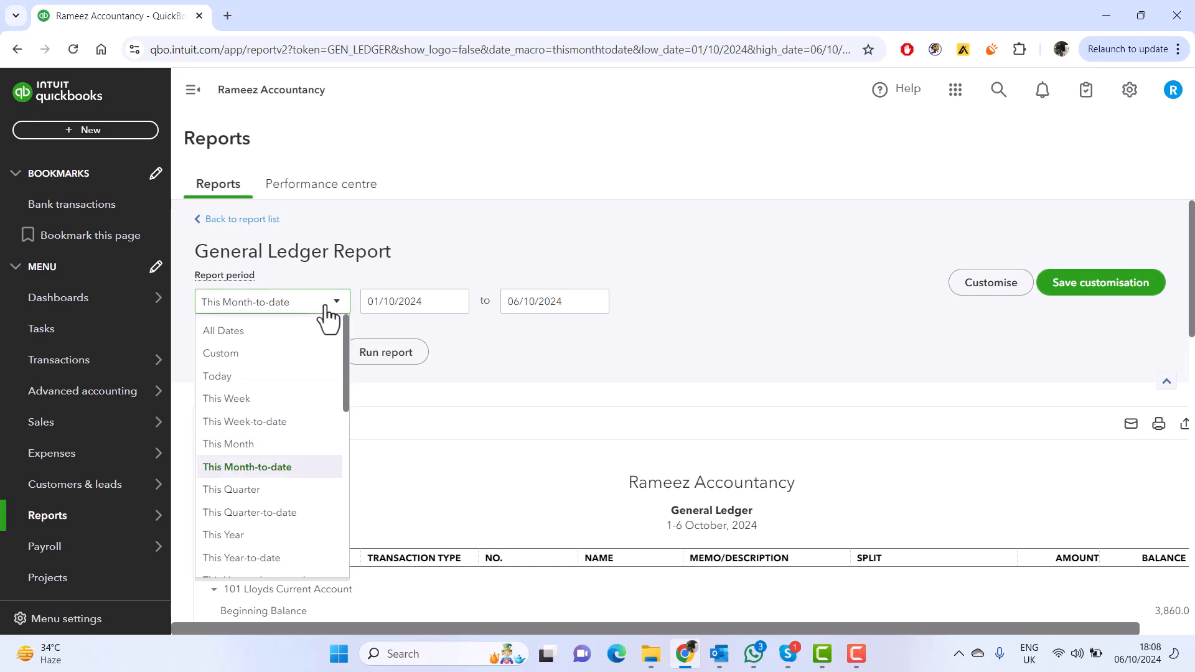
{"action": "left_click", "coordinate": [284, 332]}
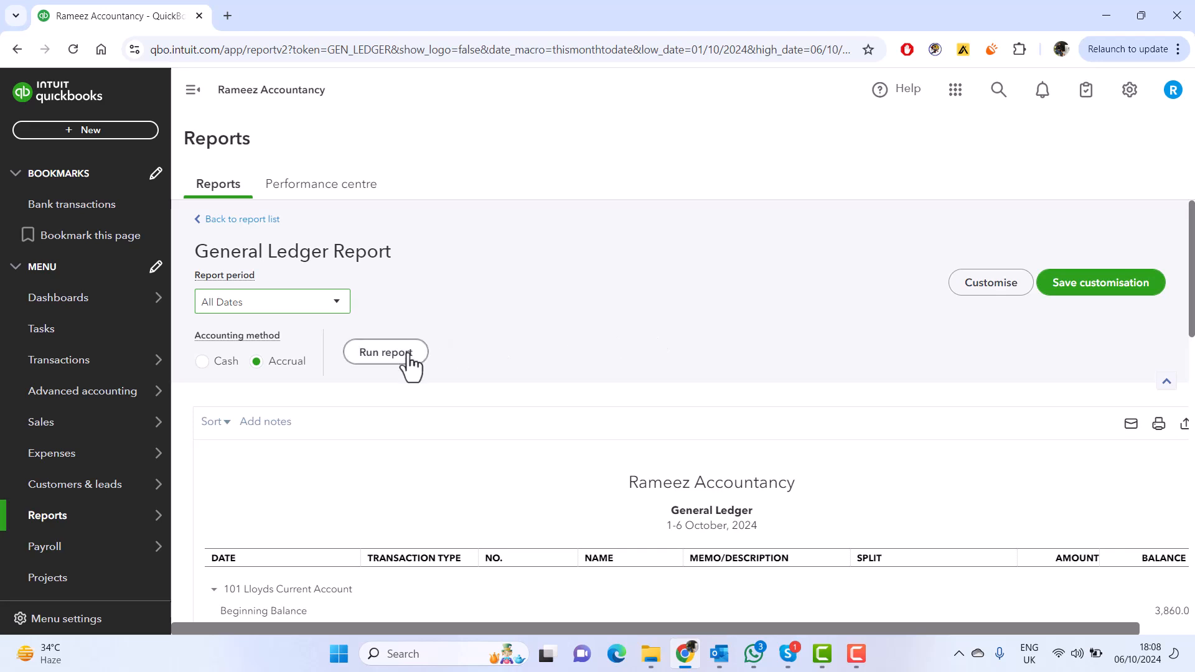
{"action": "left_click", "coordinate": [386, 352]}
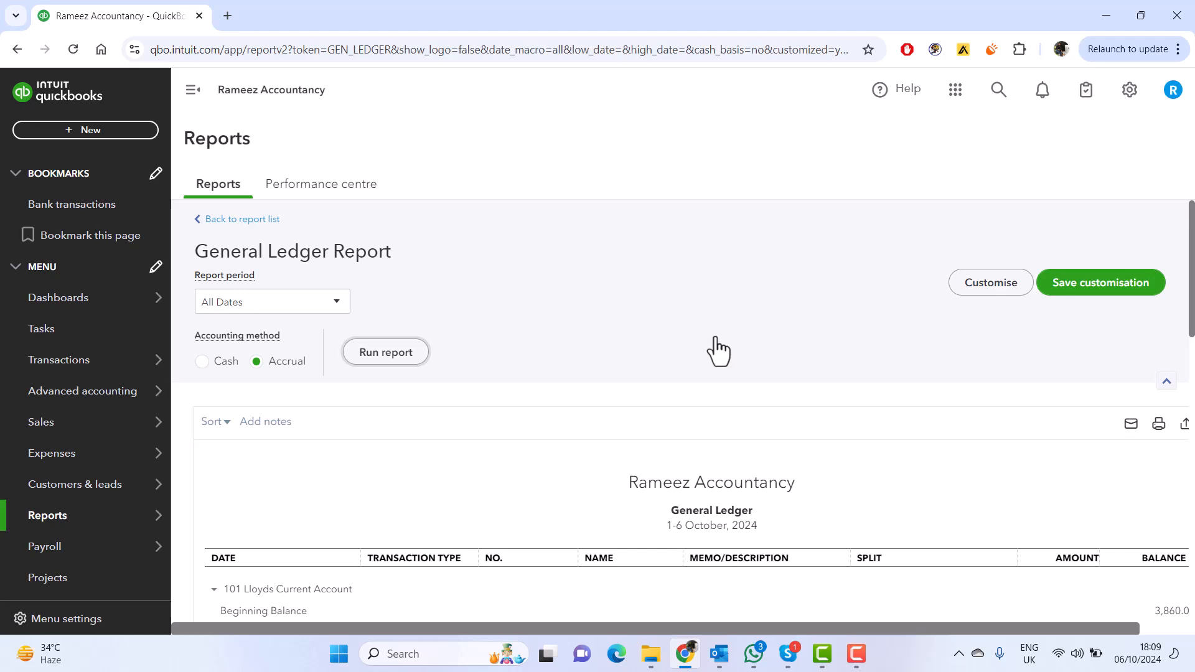
Export the General Ledger report to Excel and open the downloaded workbook for editing
{"action": "scroll", "coordinate": [716, 340], "scroll_direction": "down", "scroll_amount": 3}
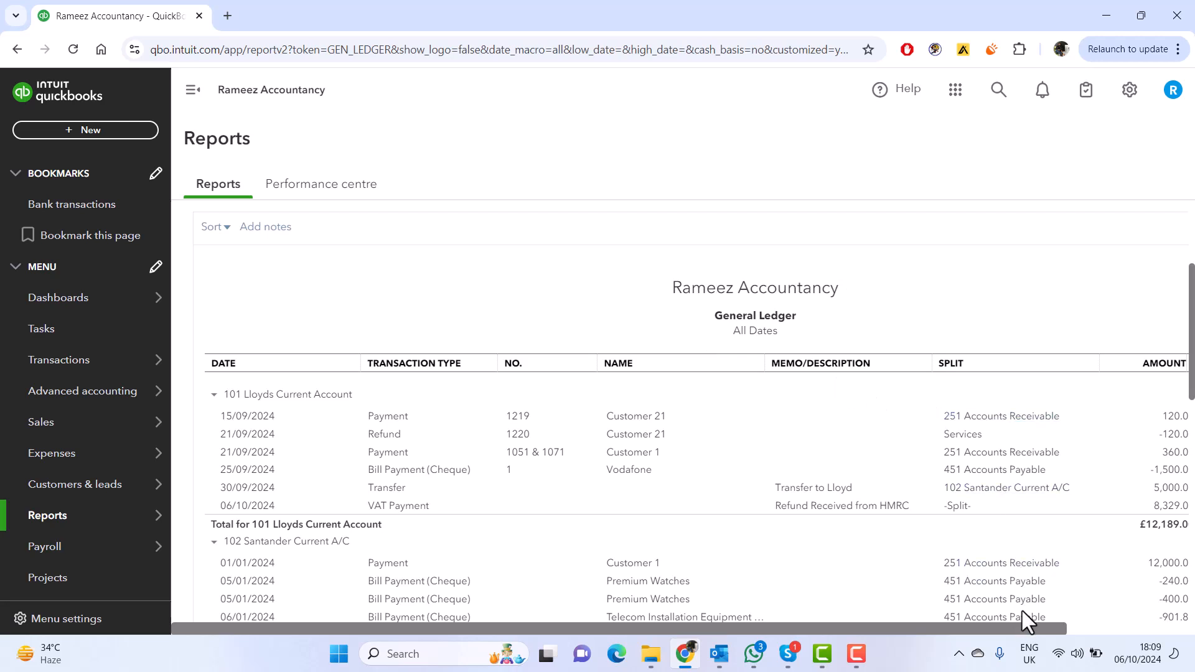
{"action": "left_click_drag", "start_coordinate": [1014, 628], "coordinate": [1161, 630]}
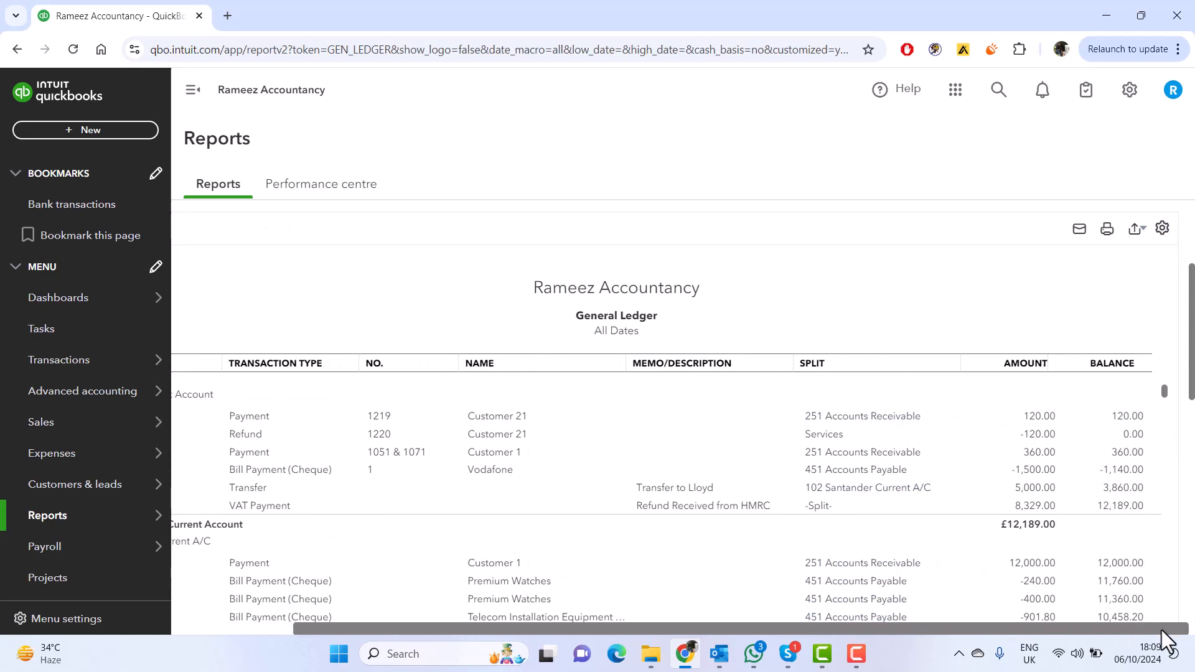
{"action": "left_click", "coordinate": [1135, 229]}
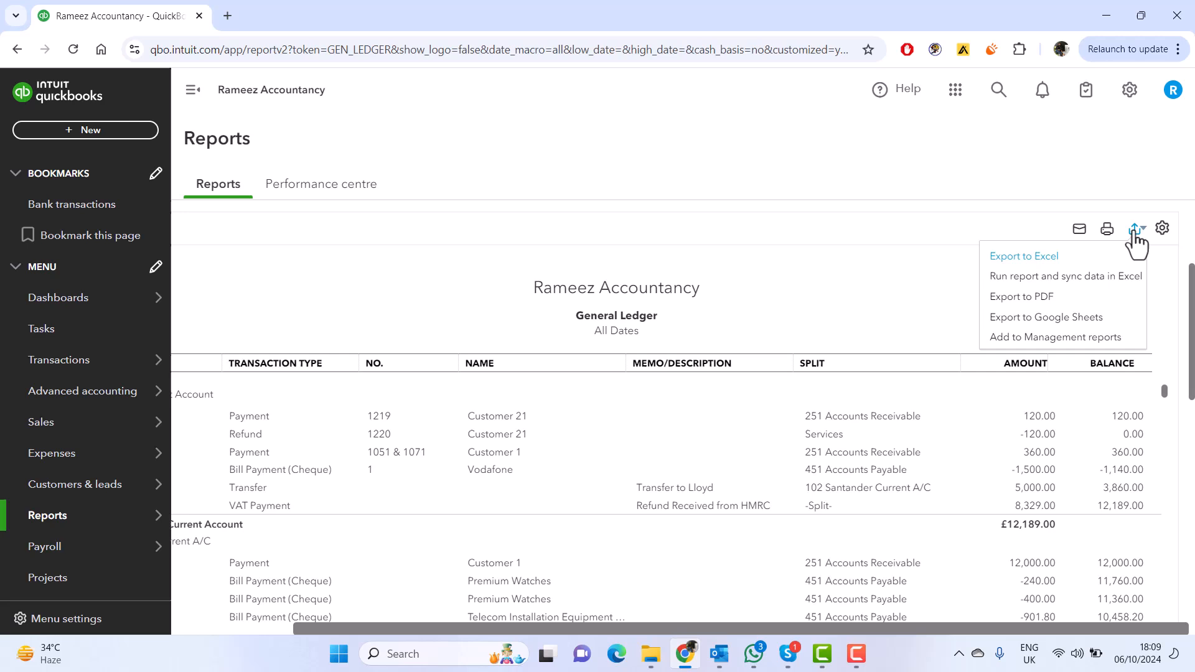
{"action": "left_click", "coordinate": [1056, 264]}
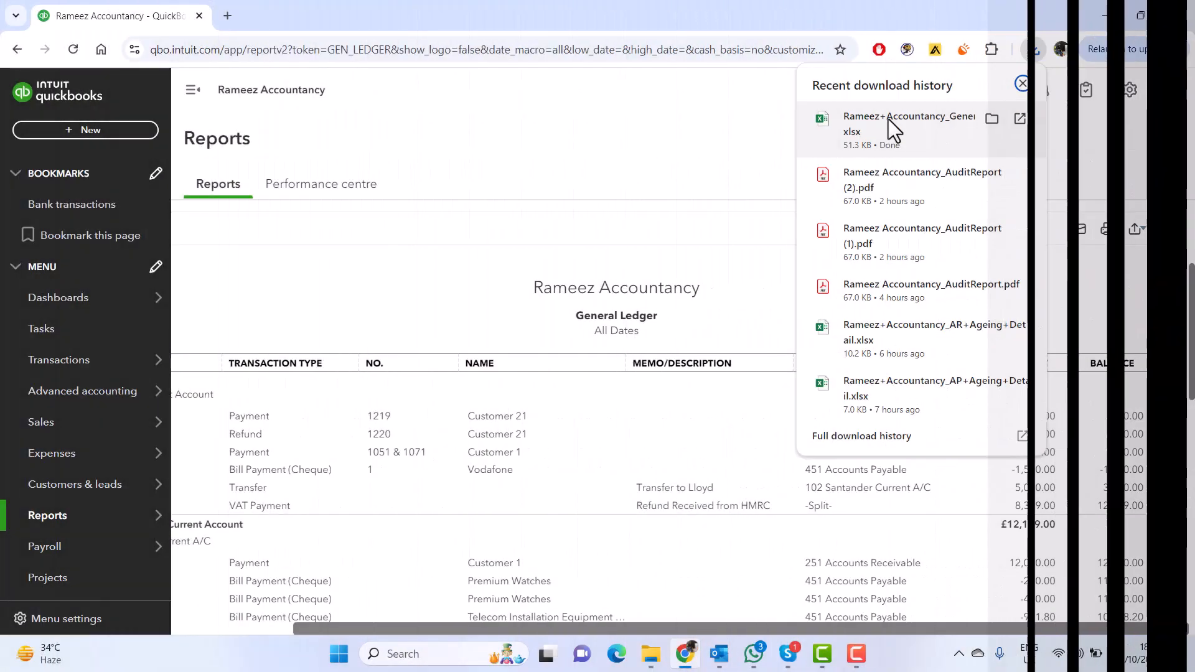
{"action": "left_click", "coordinate": [889, 120]}
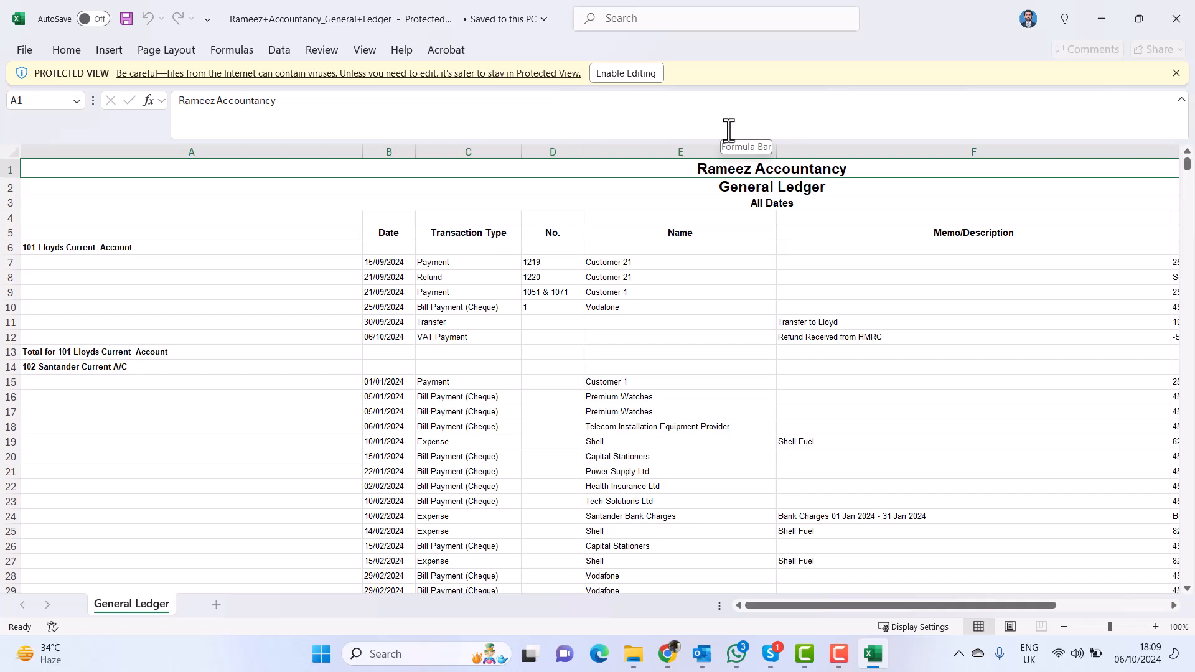
{"action": "left_click", "coordinate": [649, 77]}
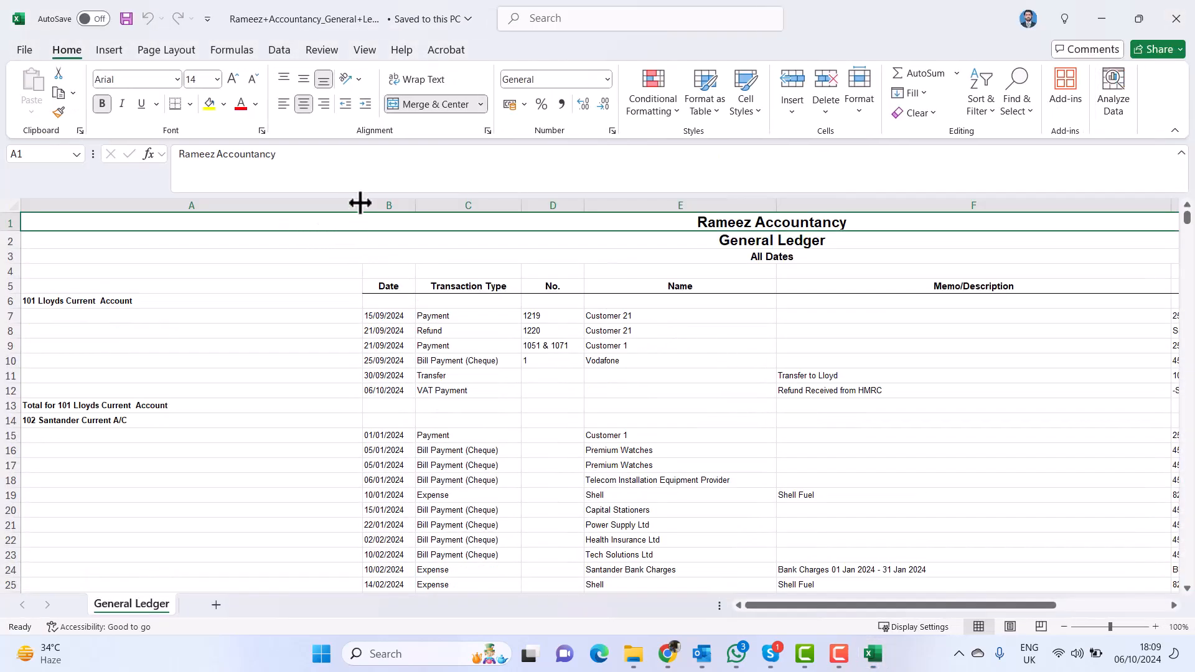
Narrow column A and the Memo/Description column so that all columns through Balance fit on screen
{"action": "left_click_drag", "start_coordinate": [362, 205], "coordinate": [176, 224]}
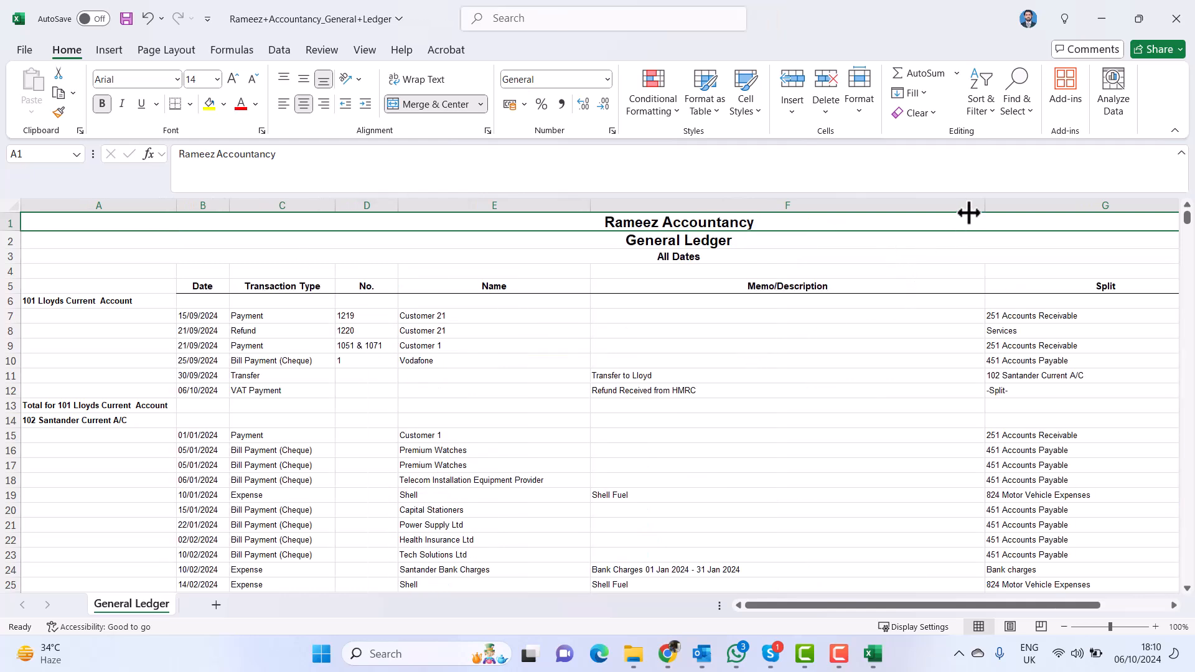
{"action": "left_click_drag", "start_coordinate": [984, 205], "coordinate": [885, 205]}
{"action": "left_click_drag", "start_coordinate": [786, 227], "coordinate": [746, 230]}
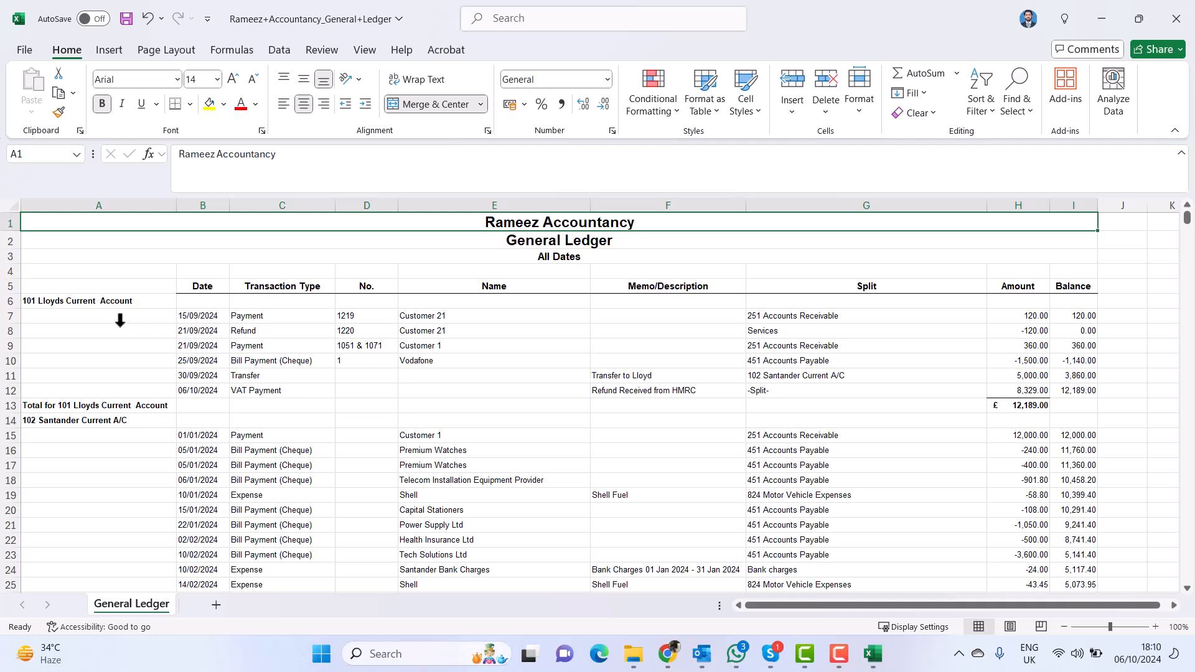
Examine the transactions listed under 101 Lloyds Current Account, down to the start of the next account
{"action": "left_click", "coordinate": [134, 297]}
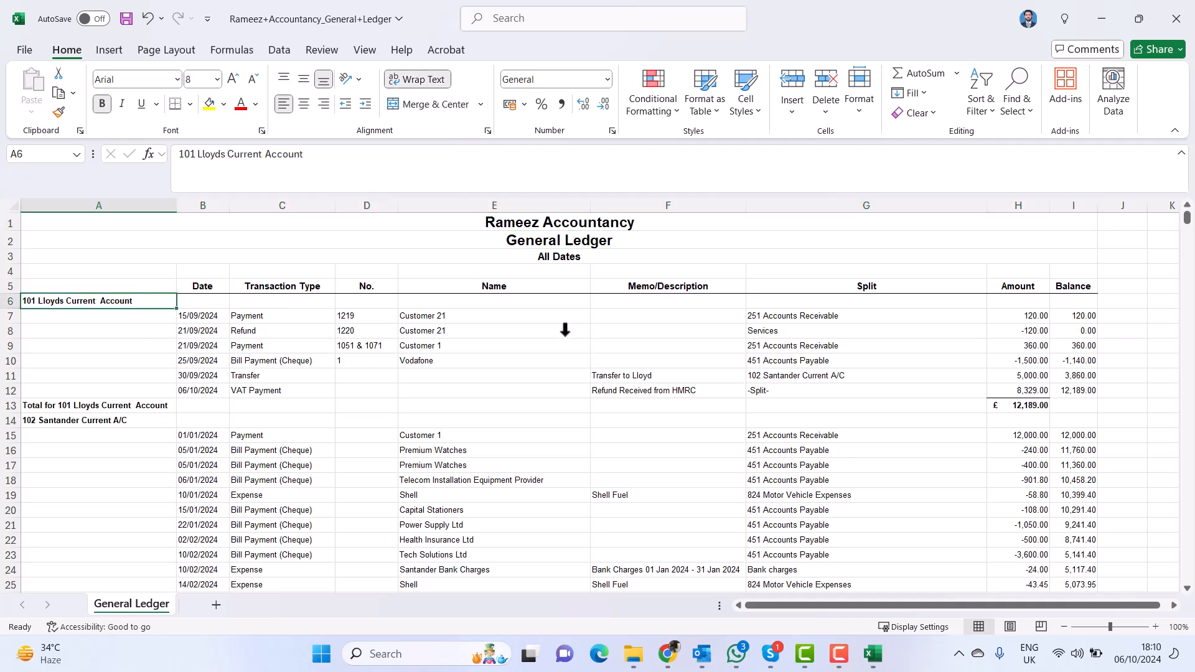
{"action": "left_click", "coordinate": [205, 316]}
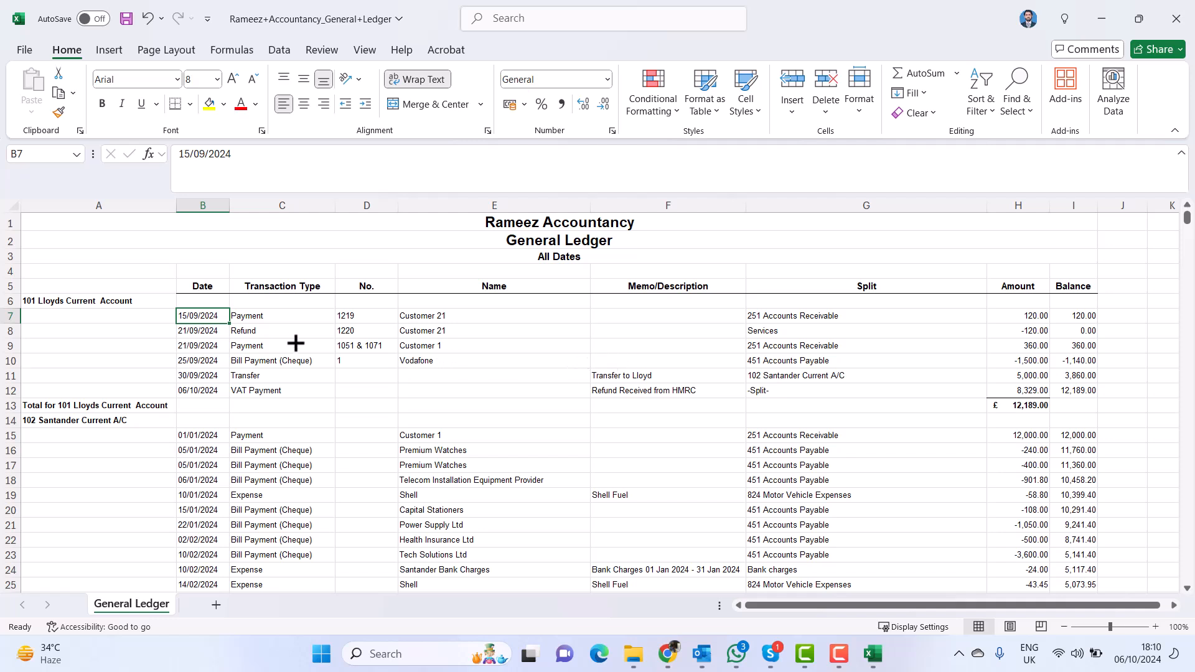
{"action": "key", "text": "Down"}
{"action": "key", "text": "Down"}
{"action": "key", "text": "Down"}
{"action": "key", "text": "Down"}
{"action": "key", "text": "Down"}
{"action": "key", "text": "Down"}
{"action": "key", "text": "Down"}
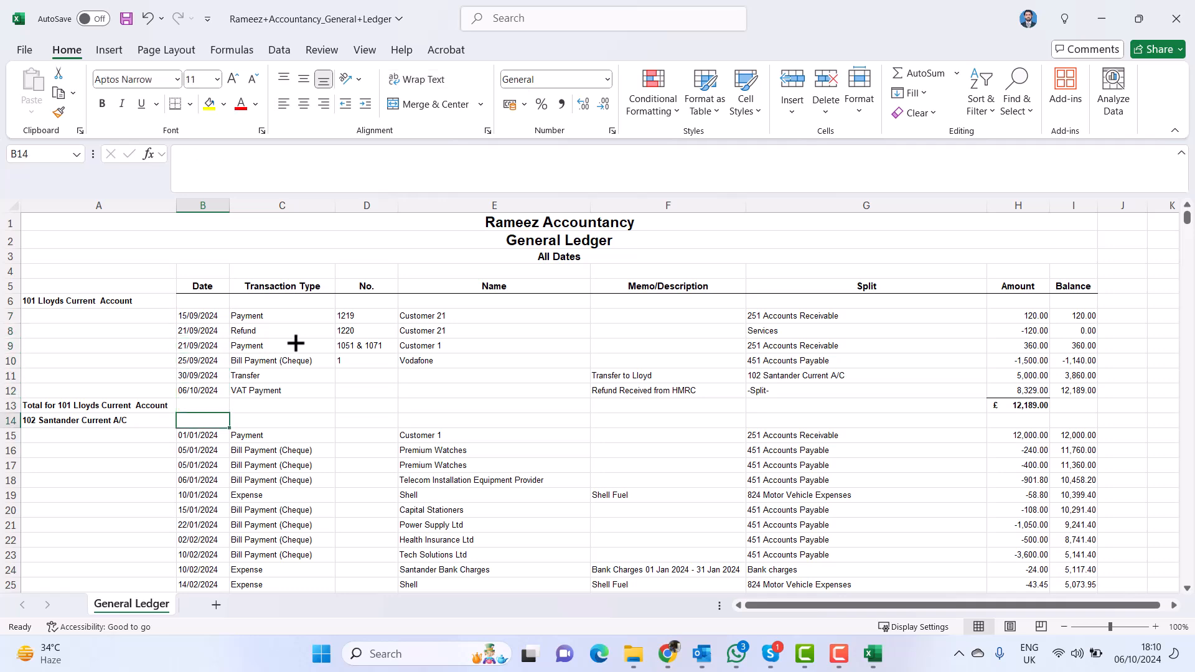
Examine the 102 Santander Current A/C and 103 Petty Cash transactions, down to the start of 251 Accounts Receivable
{"action": "scroll", "coordinate": [288, 422], "scroll_direction": "down", "scroll_amount": 2}
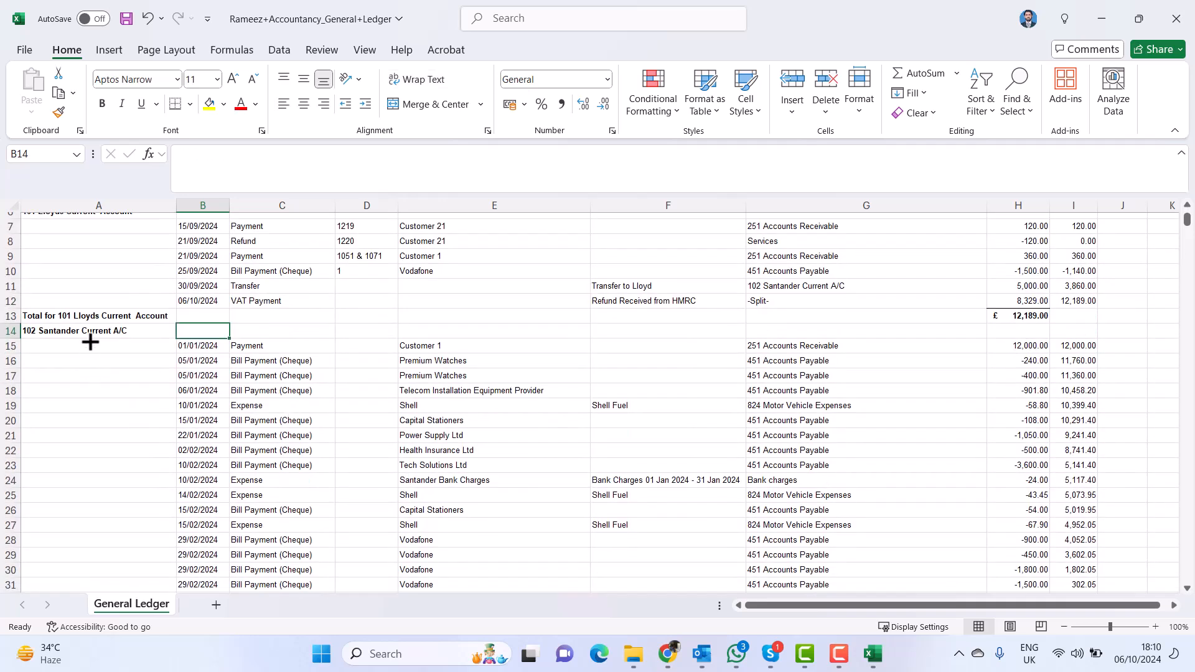
{"action": "scroll", "coordinate": [255, 344], "scroll_direction": "down", "scroll_amount": 6}
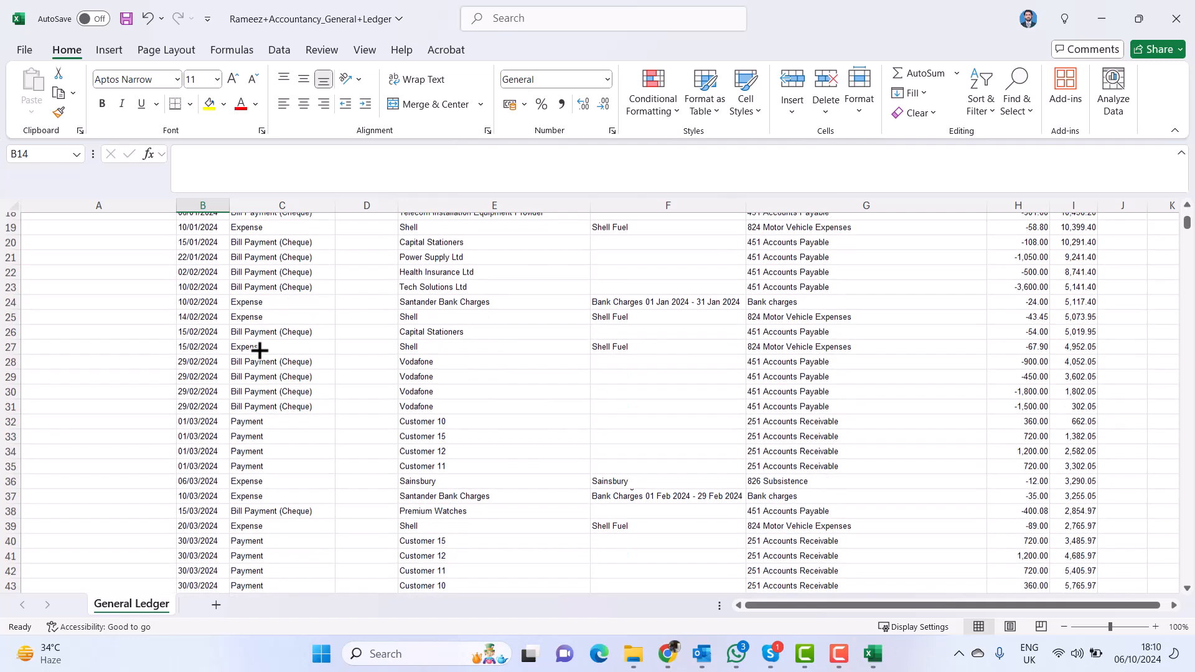
{"action": "scroll", "coordinate": [260, 351], "scroll_direction": "down", "scroll_amount": 10}
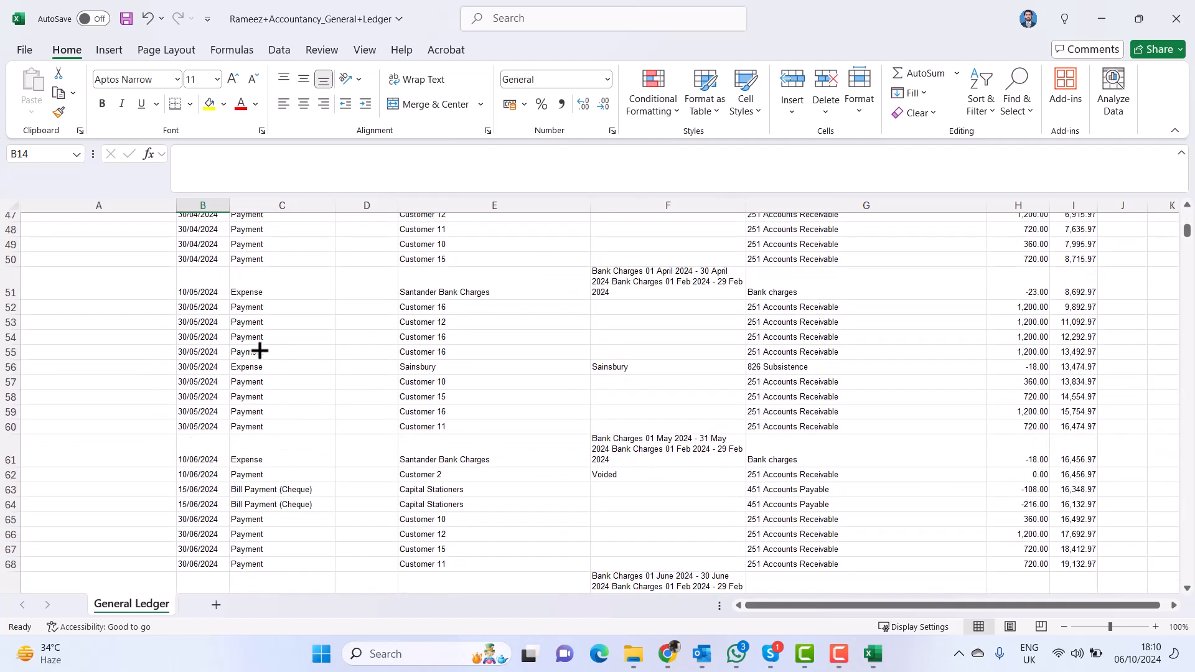
{"action": "scroll", "coordinate": [260, 351], "scroll_direction": "down", "scroll_amount": 10}
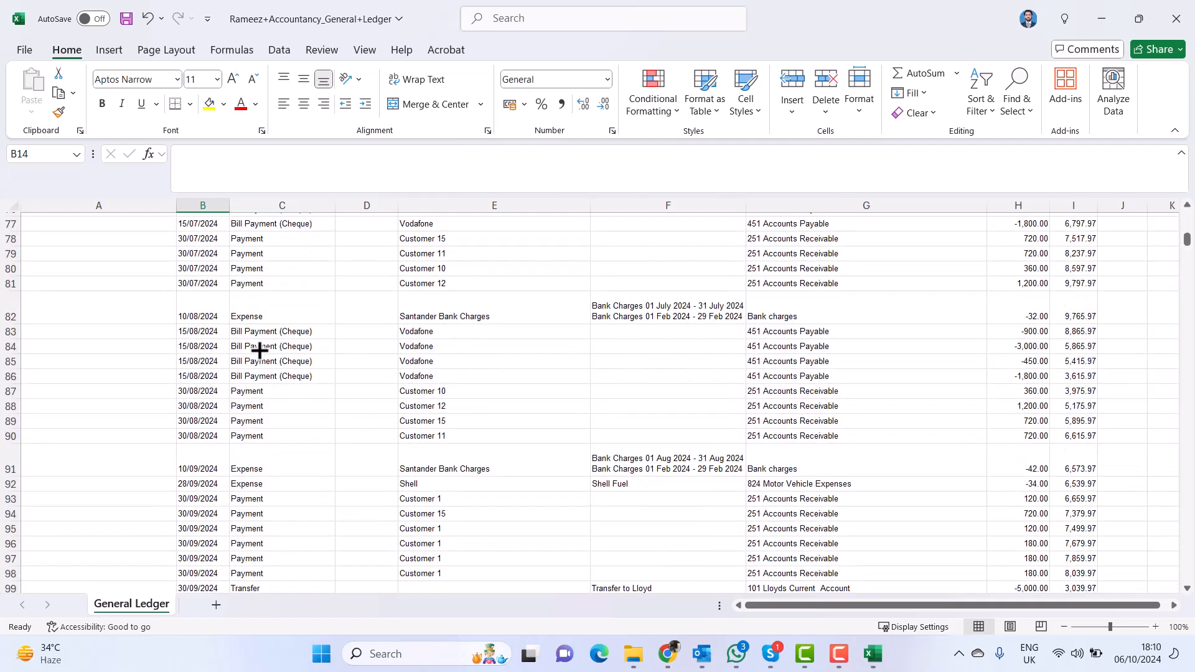
{"action": "scroll", "coordinate": [259, 350], "scroll_direction": "down", "scroll_amount": 6}
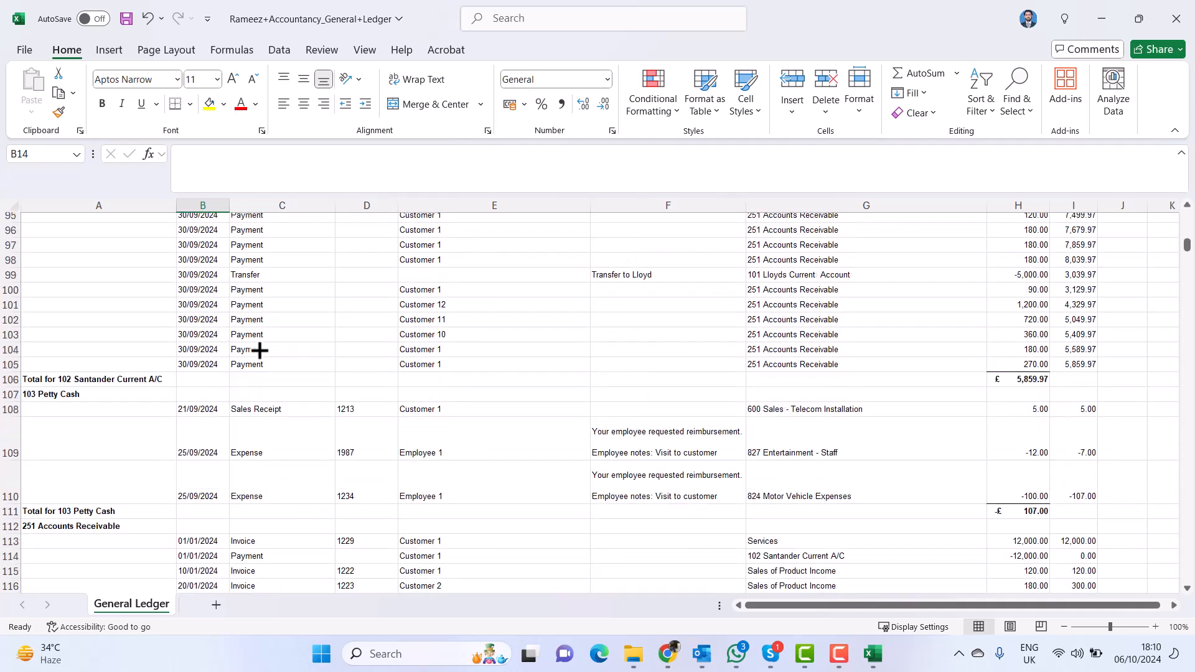
{"action": "scroll", "coordinate": [259, 351], "scroll_direction": "down", "scroll_amount": 3}
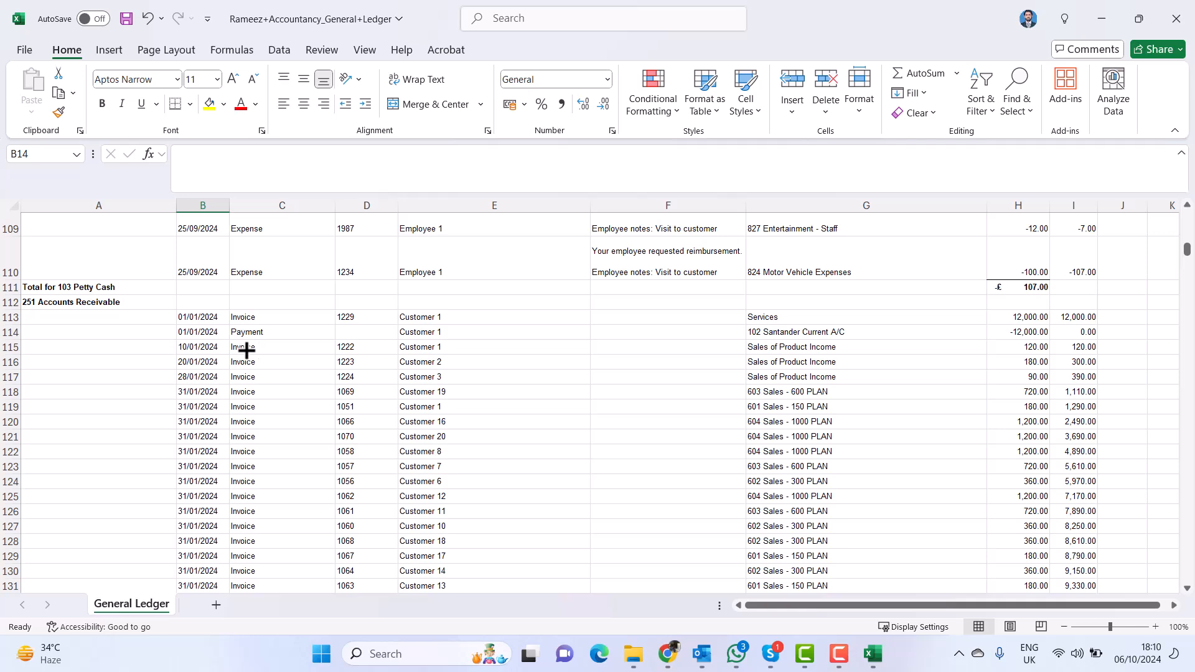
{"action": "scroll", "coordinate": [259, 351], "scroll_direction": "down", "scroll_amount": 1}
{"action": "scroll", "coordinate": [253, 336], "scroll_direction": "up", "scroll_amount": 1}
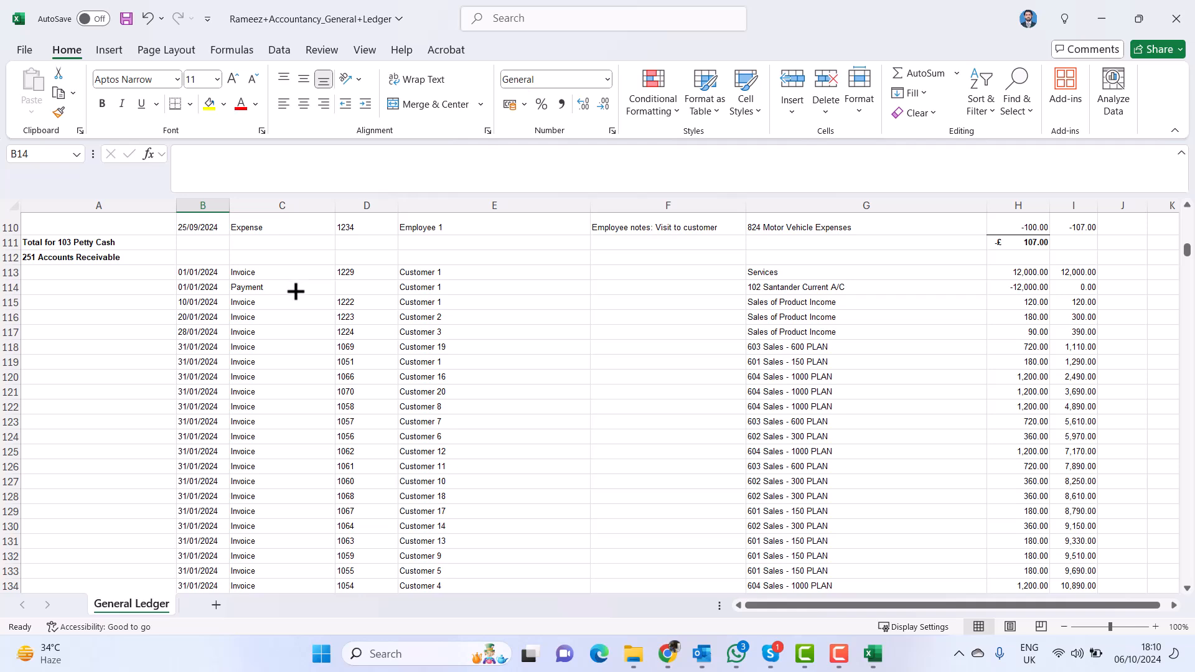
Examine the invoices and payments under 251 Accounts Receivable, down to the account's total row
{"action": "scroll", "coordinate": [295, 291], "scroll_direction": "down", "scroll_amount": 10}
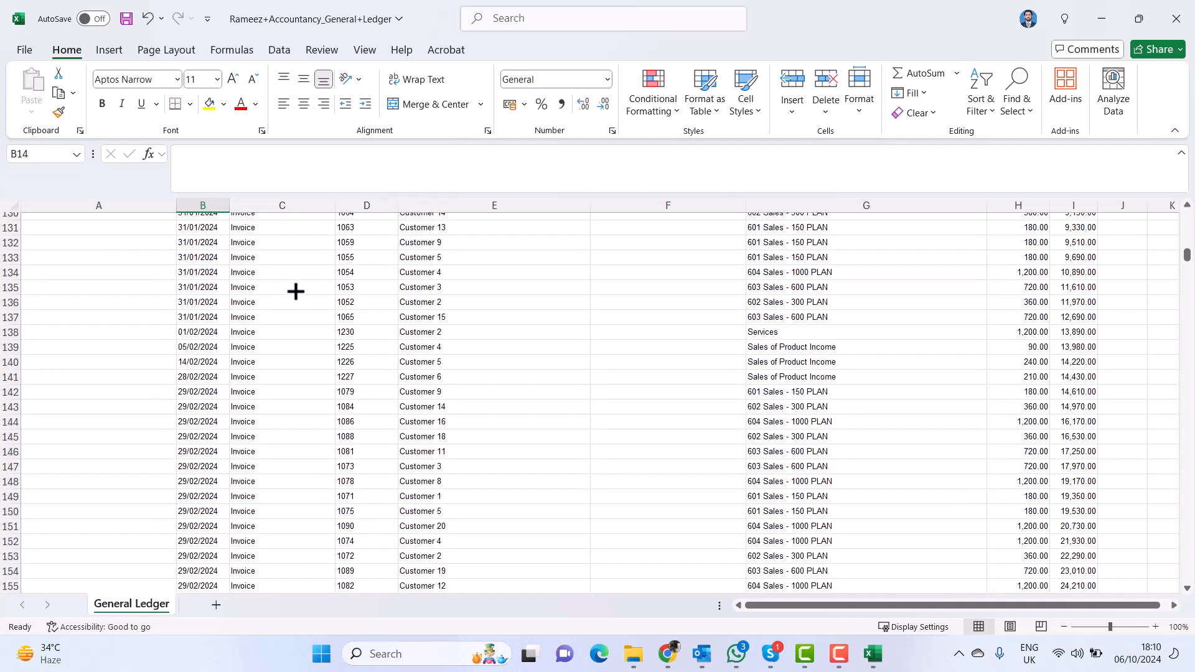
{"action": "scroll", "coordinate": [295, 291], "scroll_direction": "down", "scroll_amount": 17}
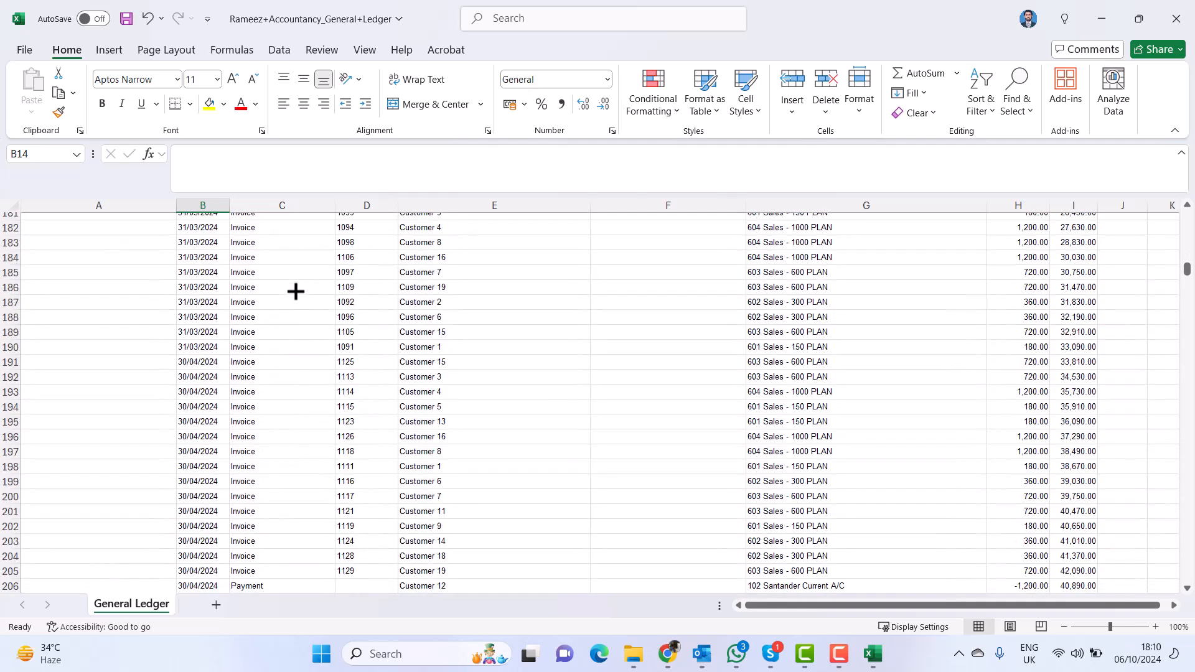
{"action": "scroll", "coordinate": [296, 292], "scroll_direction": "down", "scroll_amount": 20}
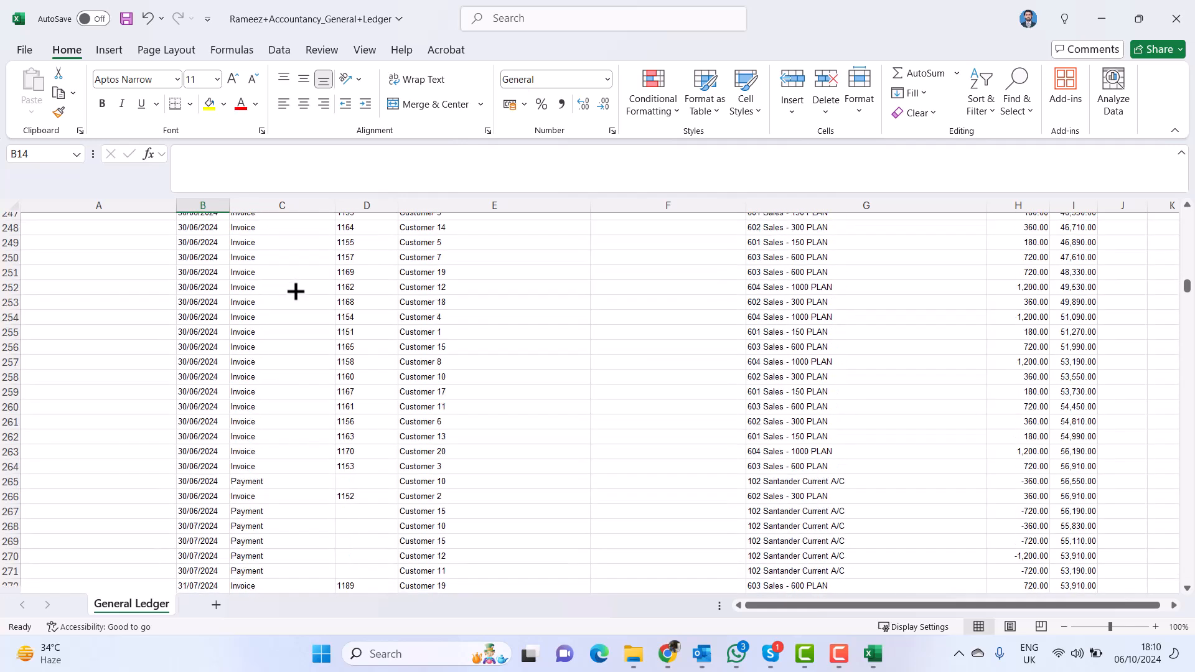
{"action": "scroll", "coordinate": [295, 291], "scroll_direction": "down", "scroll_amount": 14}
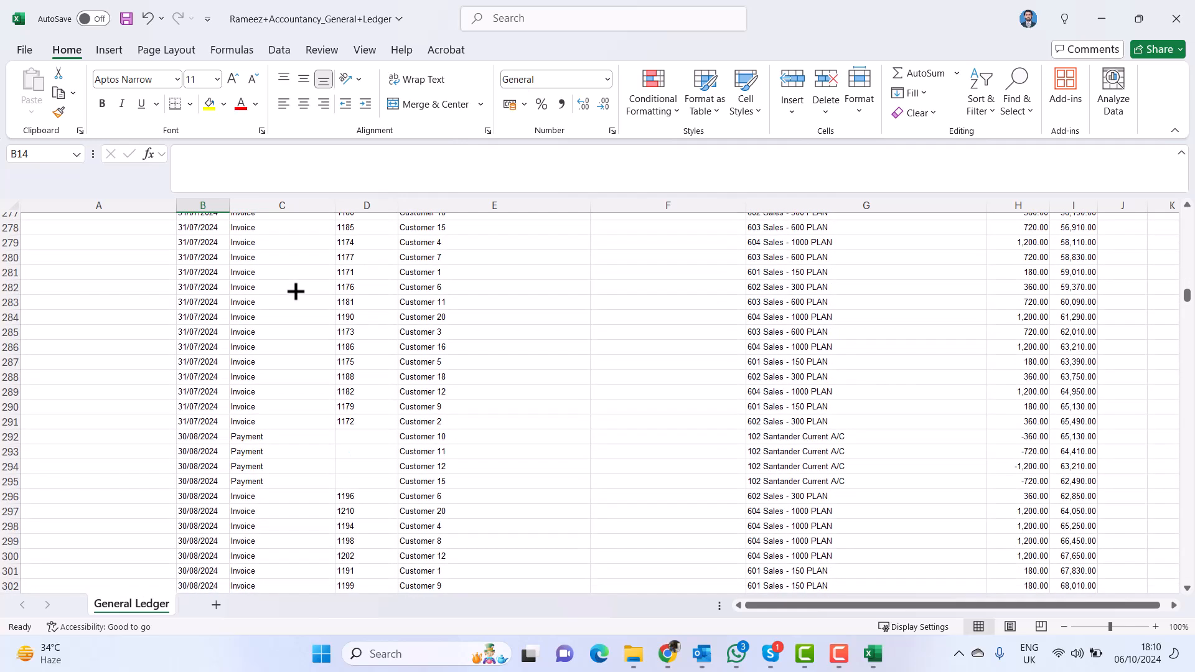
{"action": "scroll", "coordinate": [296, 291], "scroll_direction": "down", "scroll_amount": 20}
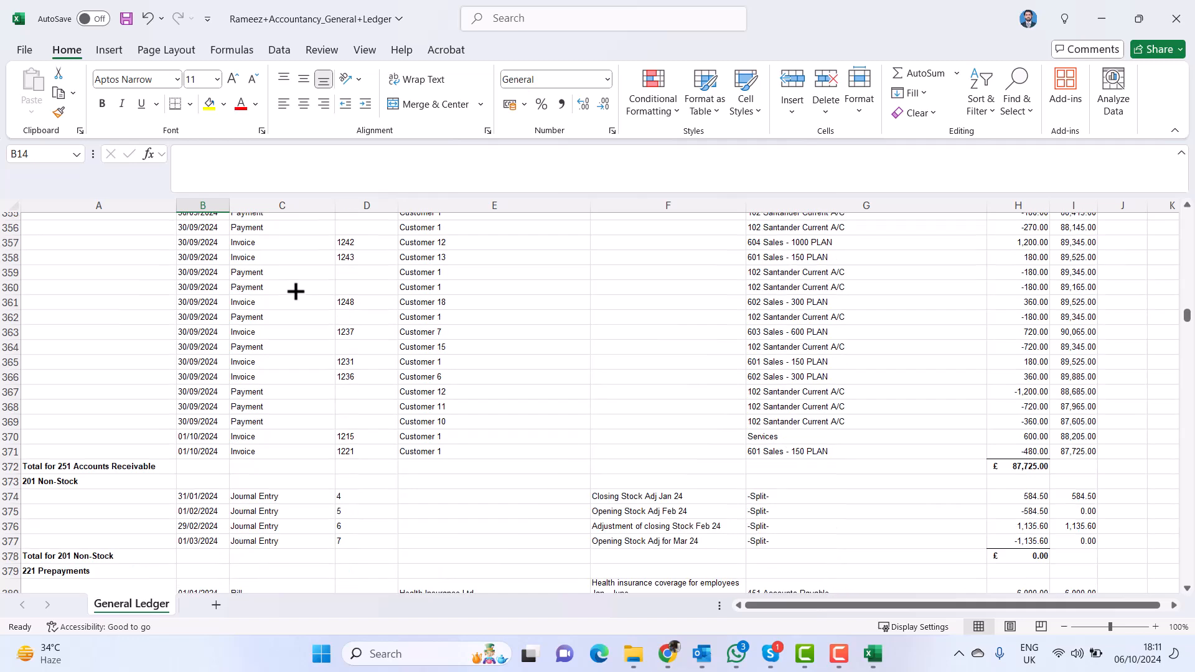
Examine the prepayment, stock and fixed asset accounts and 451 Accounts Payable, down to the start of 401 Accruals - General
{"action": "scroll", "coordinate": [295, 291], "scroll_direction": "down", "scroll_amount": 12}
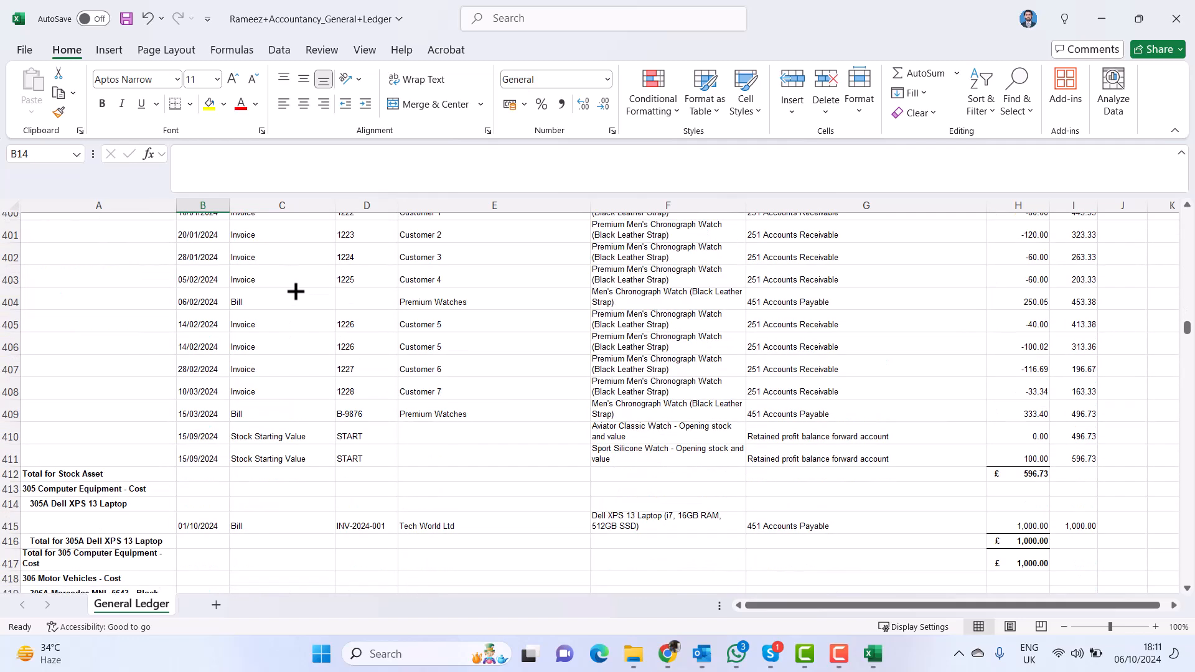
{"action": "scroll", "coordinate": [296, 323], "scroll_direction": "down", "scroll_amount": 17}
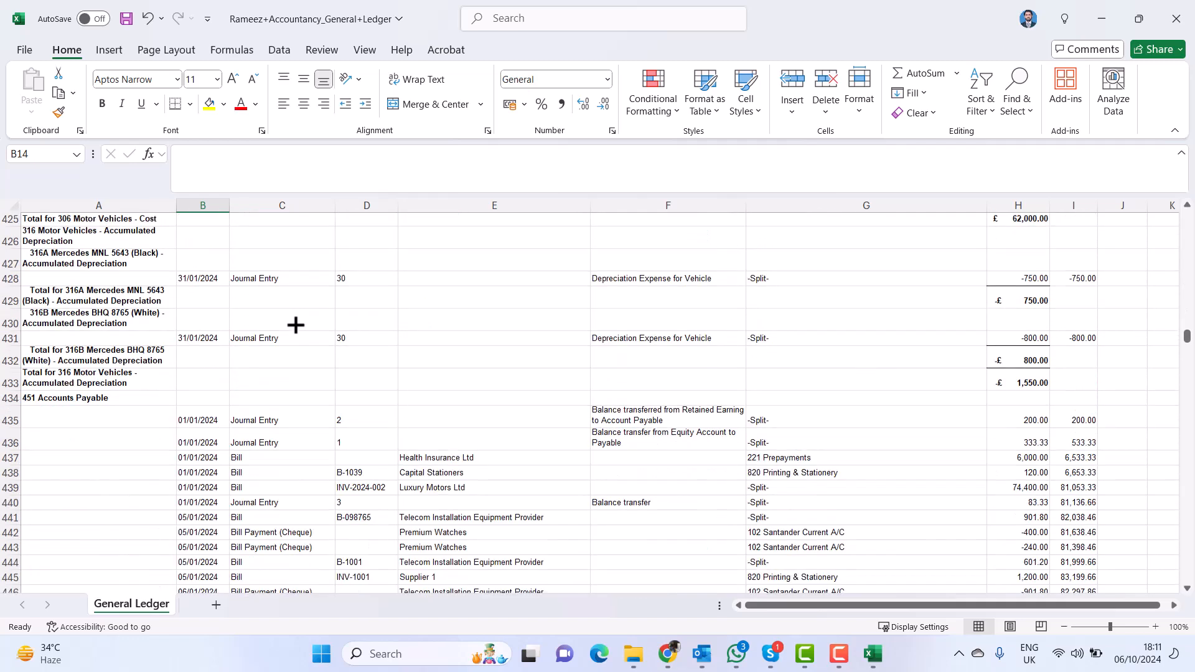
{"action": "scroll", "coordinate": [296, 325], "scroll_direction": "down", "scroll_amount": 20}
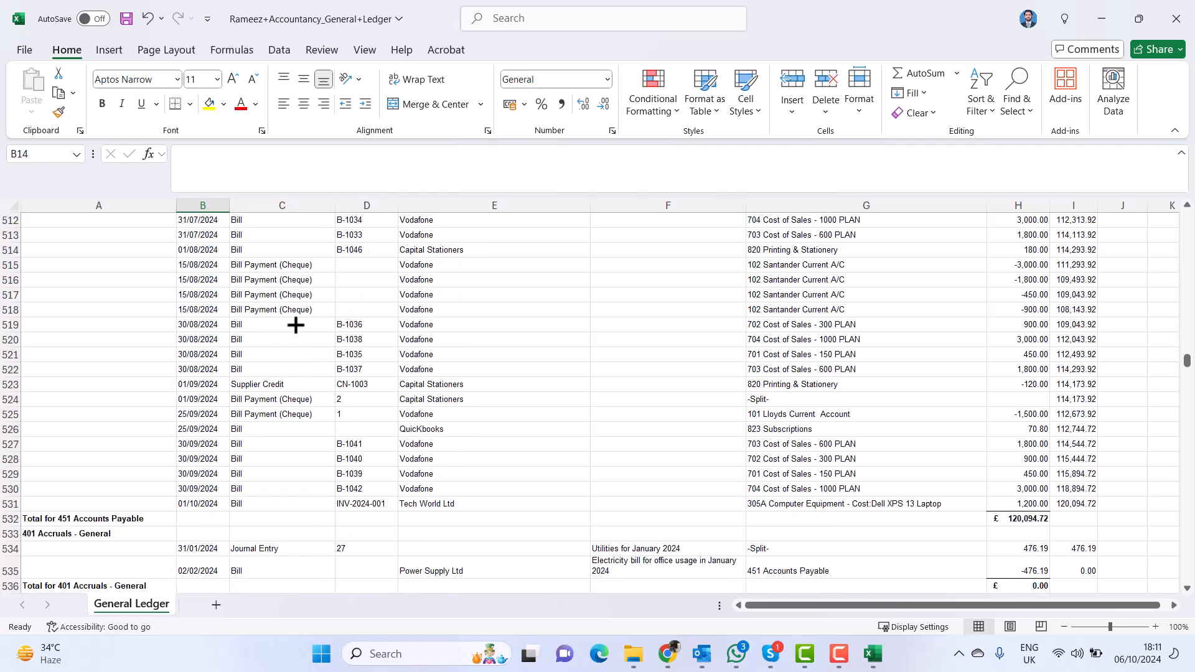
Examine the VAT Control and VAT Suspense transactions, continuing through the Retained profit balance forward account
{"action": "scroll", "coordinate": [296, 324], "scroll_direction": "down", "scroll_amount": 20}
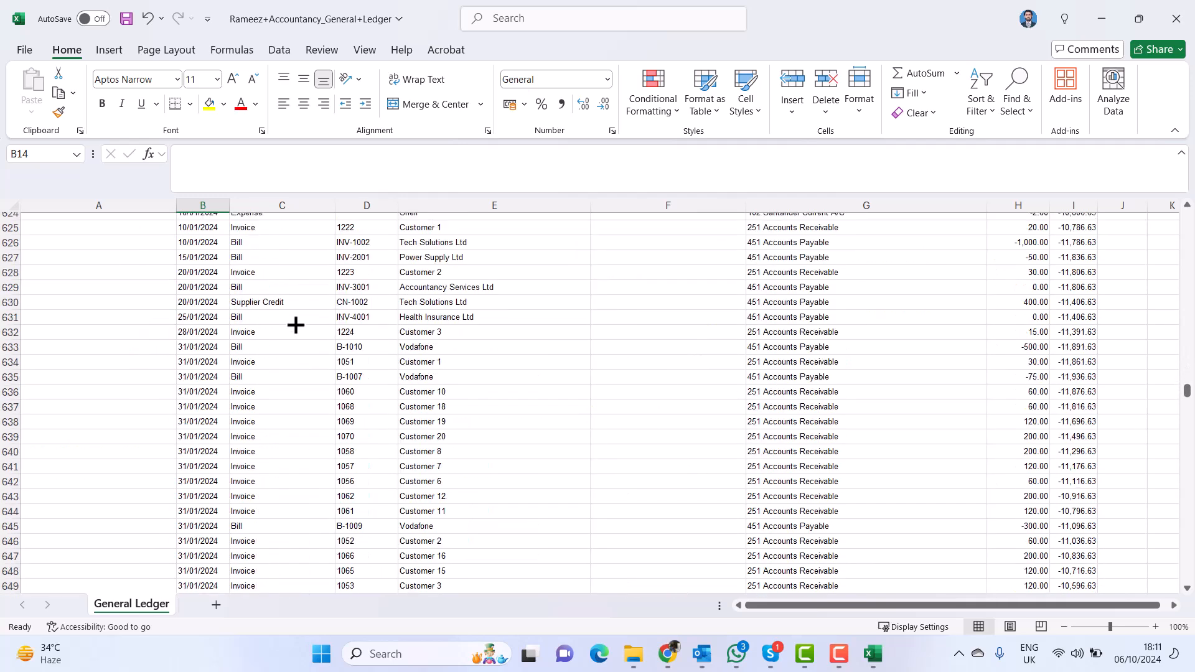
{"action": "scroll", "coordinate": [295, 325], "scroll_direction": "down", "scroll_amount": 20}
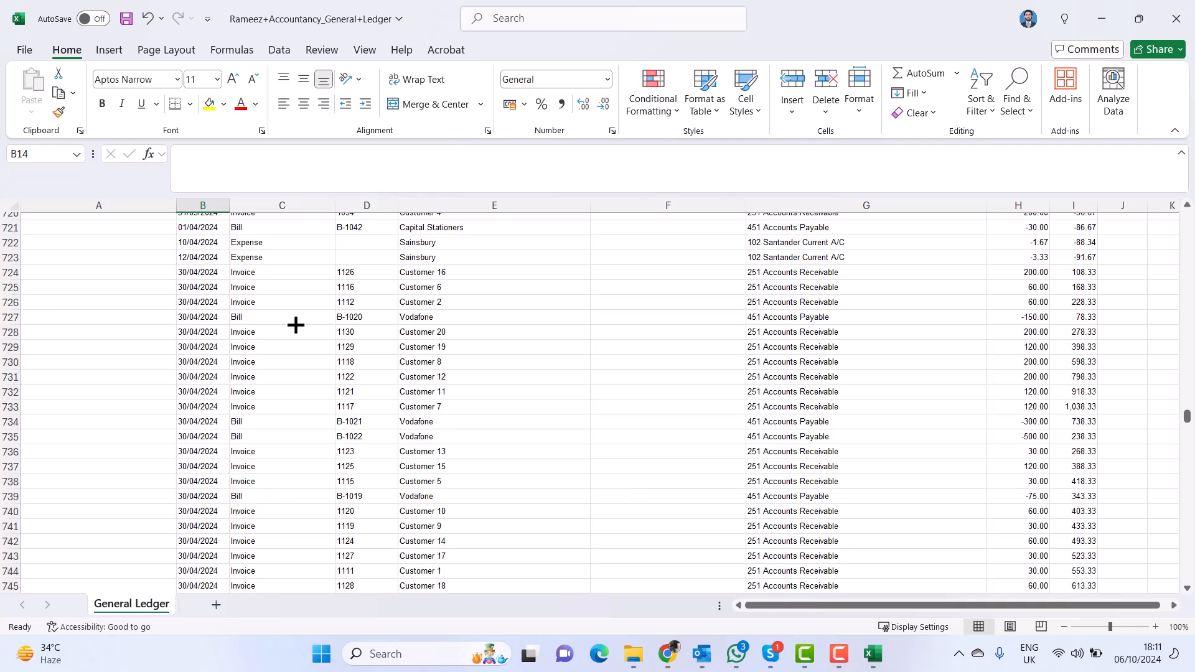
{"action": "scroll", "coordinate": [296, 324], "scroll_direction": "down", "scroll_amount": 20}
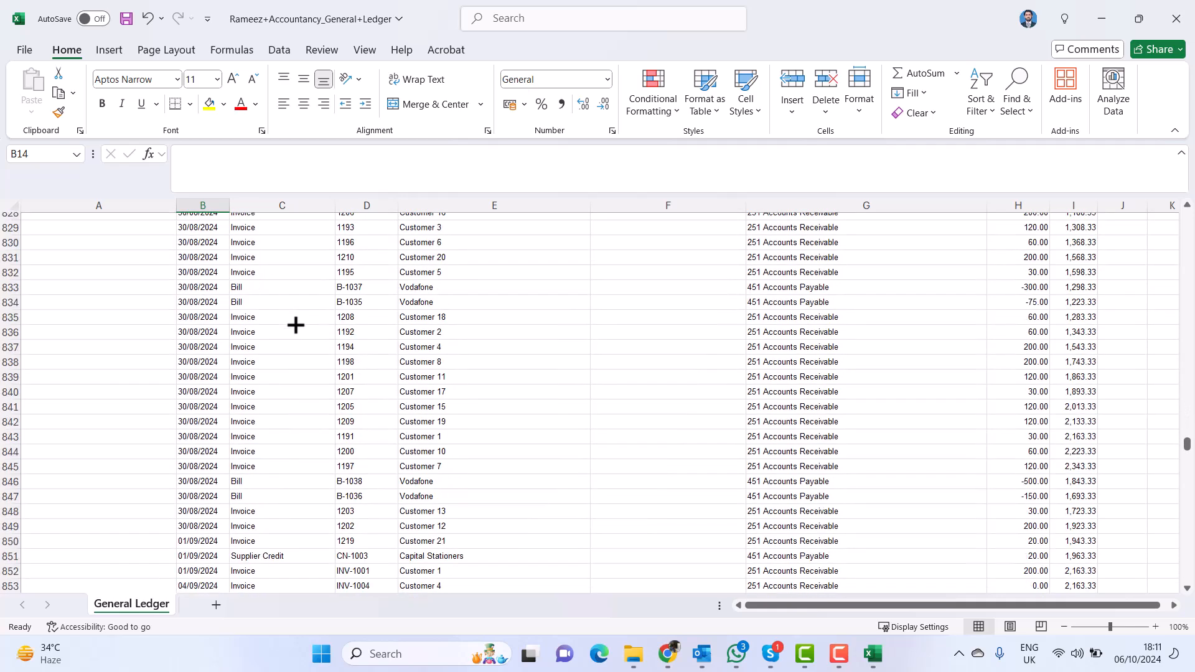
{"action": "scroll", "coordinate": [296, 324], "scroll_direction": "down", "scroll_amount": 15}
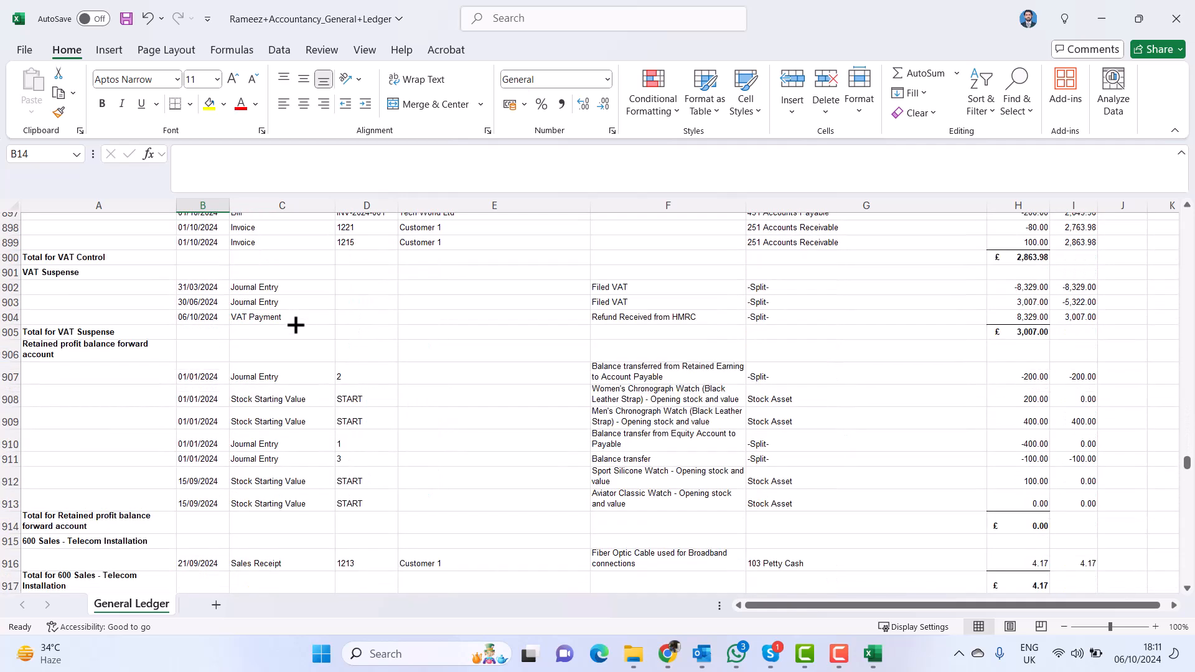
Examine the 601 Sales - 150 PLAN and 602 Sales - 300 PLAN accounts, selecting each account's heading cell, down to 603 Sales - 600 PLAN
{"action": "scroll", "coordinate": [296, 325], "scroll_direction": "down", "scroll_amount": 4}
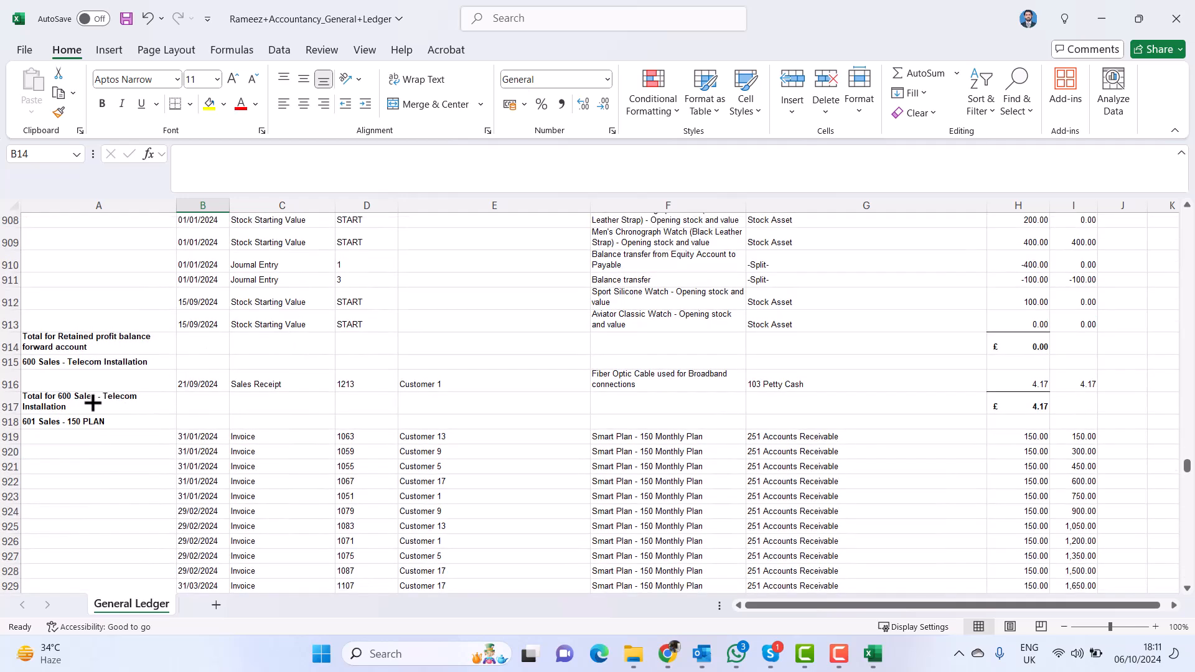
{"action": "left_click", "coordinate": [110, 422]}
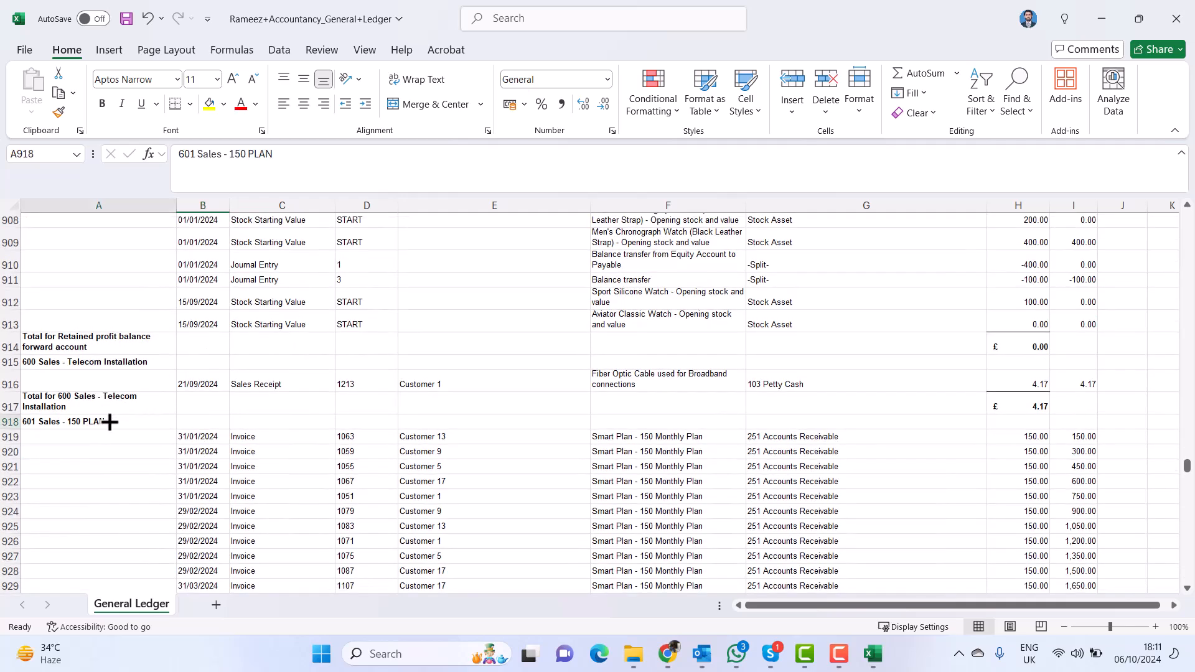
{"action": "scroll", "coordinate": [328, 428], "scroll_direction": "down", "scroll_amount": 2}
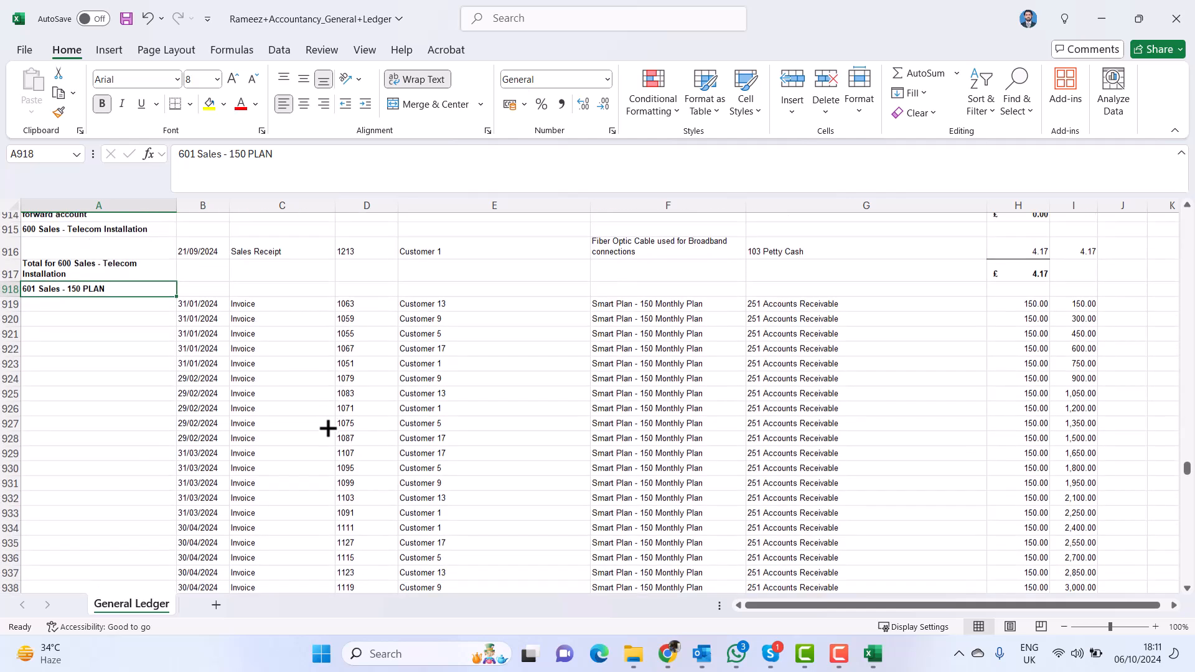
{"action": "scroll", "coordinate": [328, 428], "scroll_direction": "down", "scroll_amount": 17}
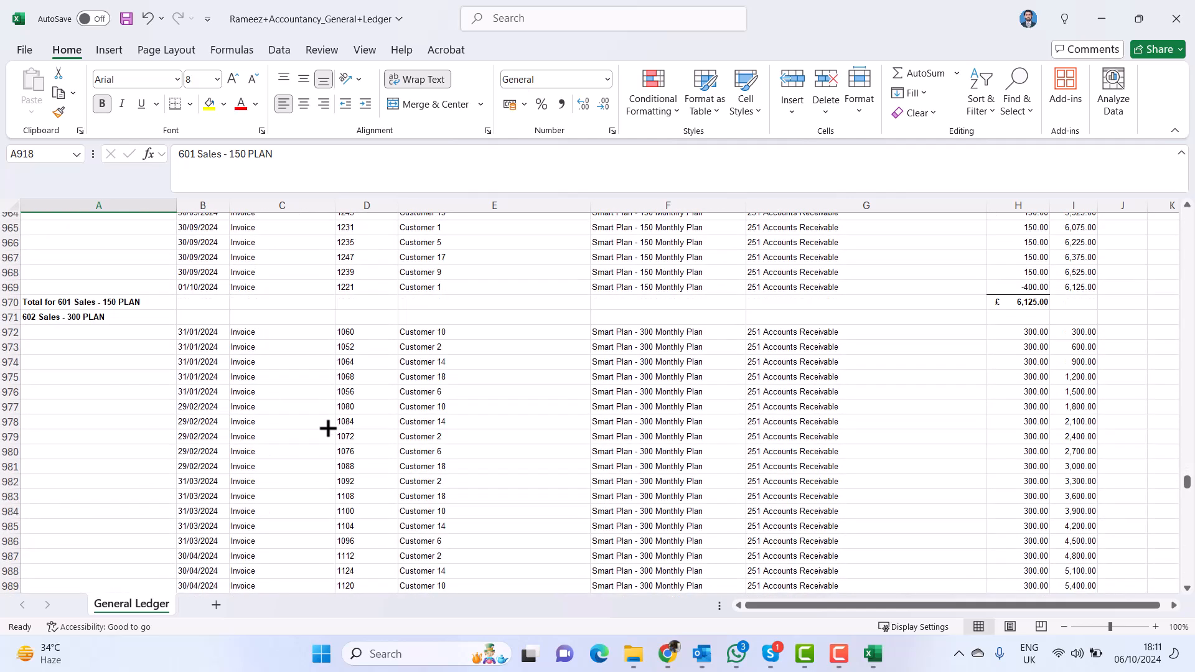
{"action": "left_click", "coordinate": [82, 317]}
{"action": "scroll", "coordinate": [247, 347], "scroll_direction": "down", "scroll_amount": 1}
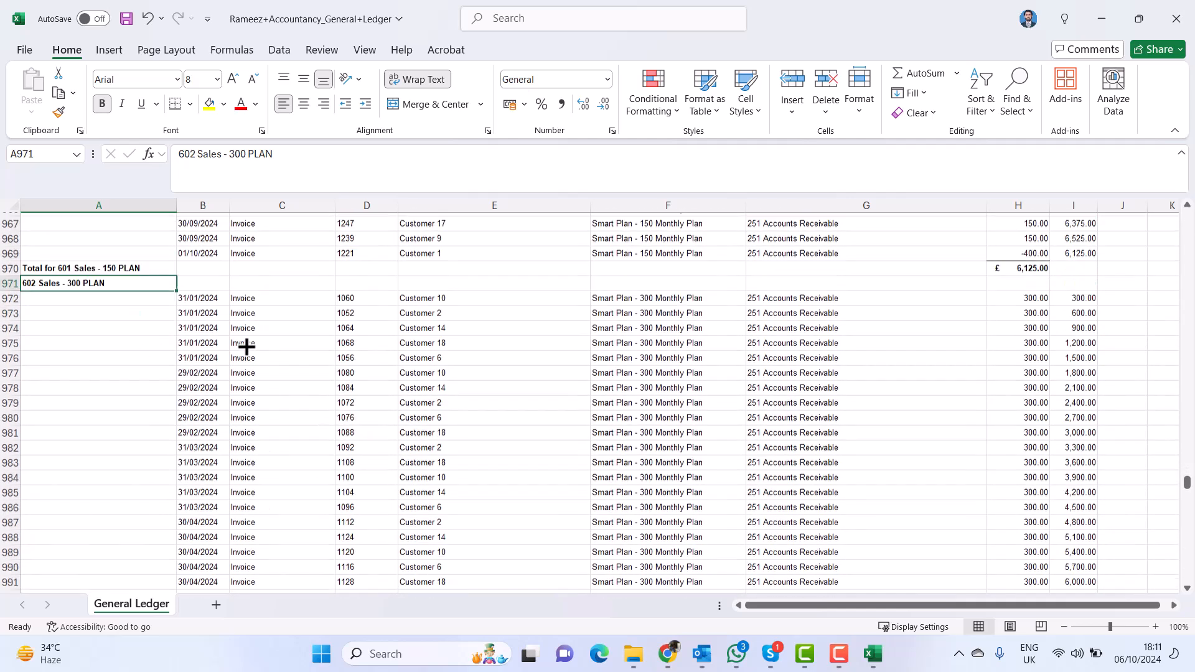
{"action": "scroll", "coordinate": [247, 346], "scroll_direction": "down", "scroll_amount": 13}
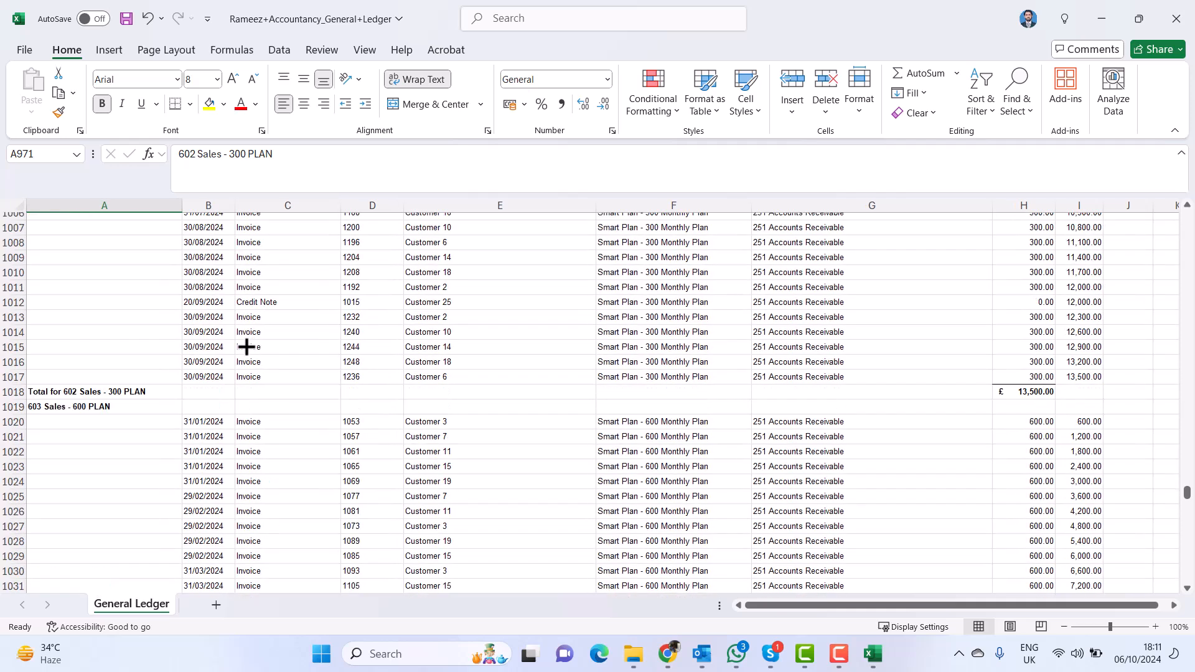
Close the exported workbook without saving its changes and return to the General Ledger report options in QuickBooks Online
{"action": "left_click", "coordinate": [1177, 24]}
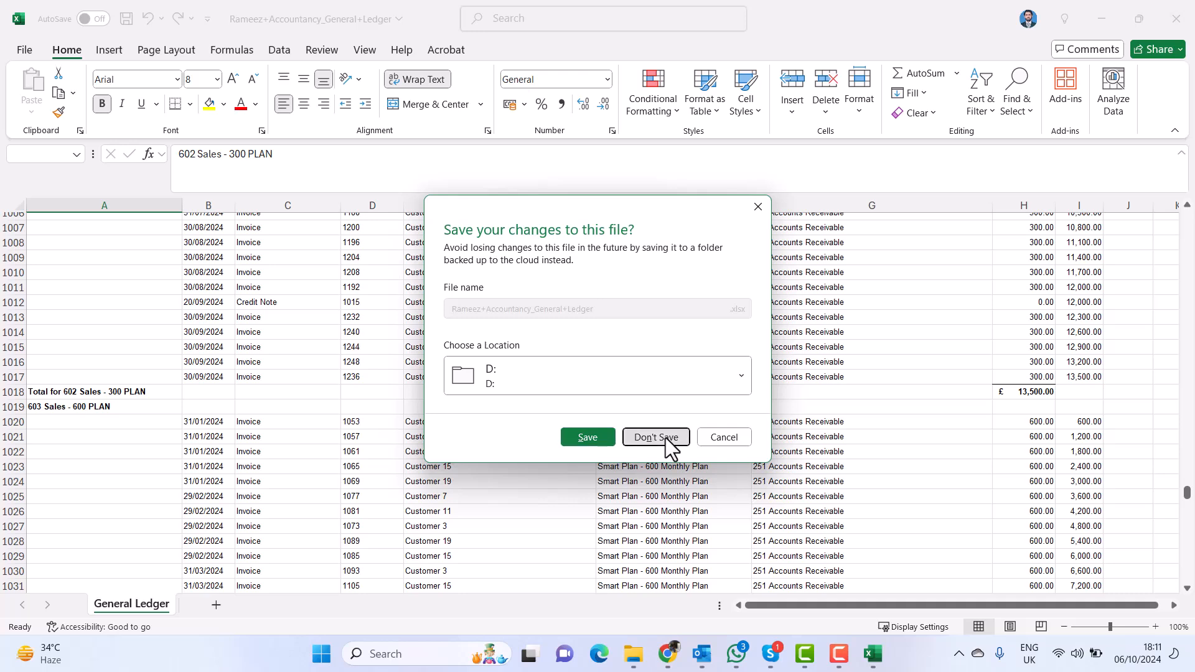
{"action": "left_click", "coordinate": [656, 437]}
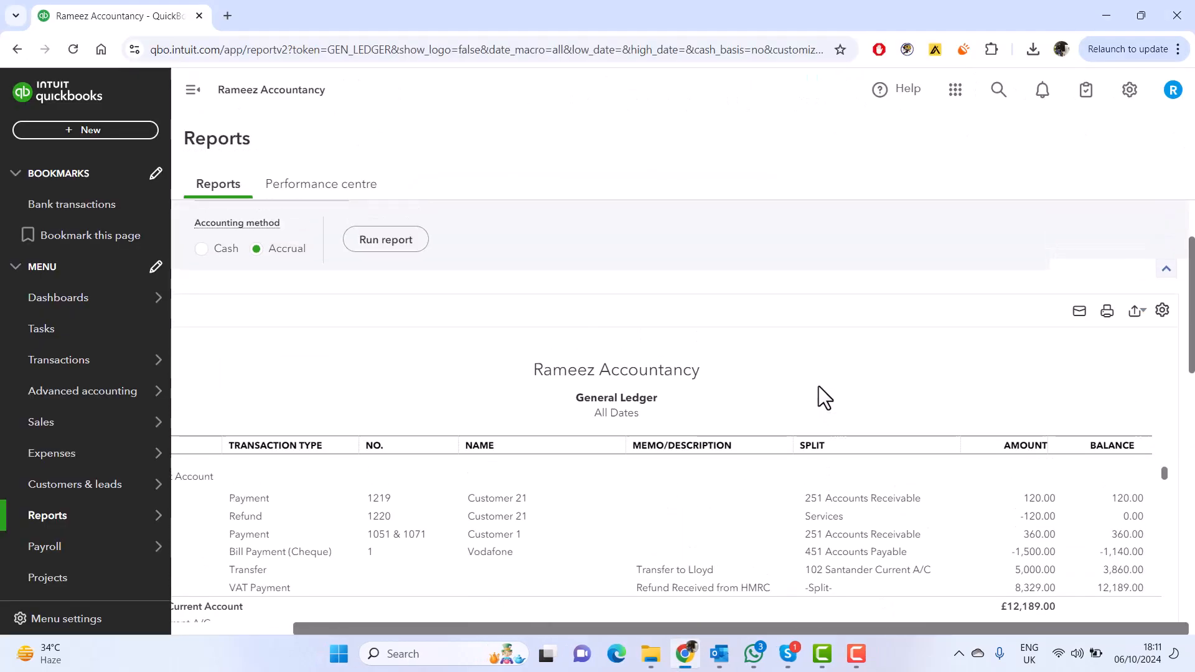
{"action": "scroll", "coordinate": [819, 386], "scroll_direction": "up", "scroll_amount": 2}
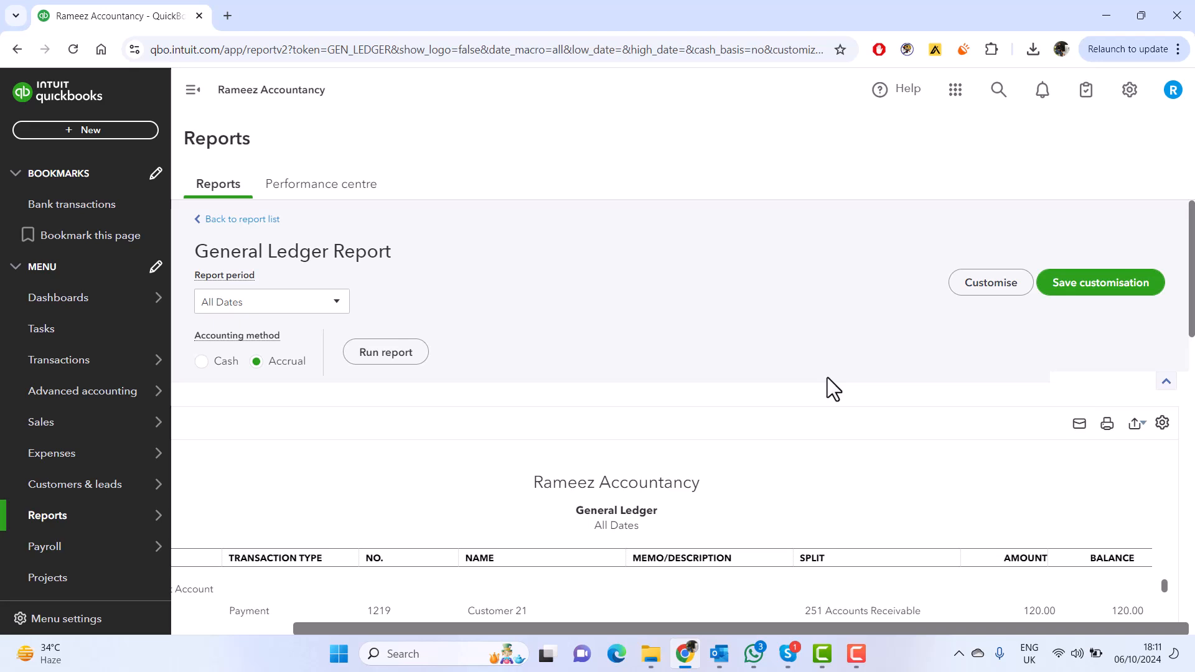
Open the General Ledger report's customisation with its filter options expanded, and look through the Distribution Account choices
{"action": "left_click", "coordinate": [981, 300]}
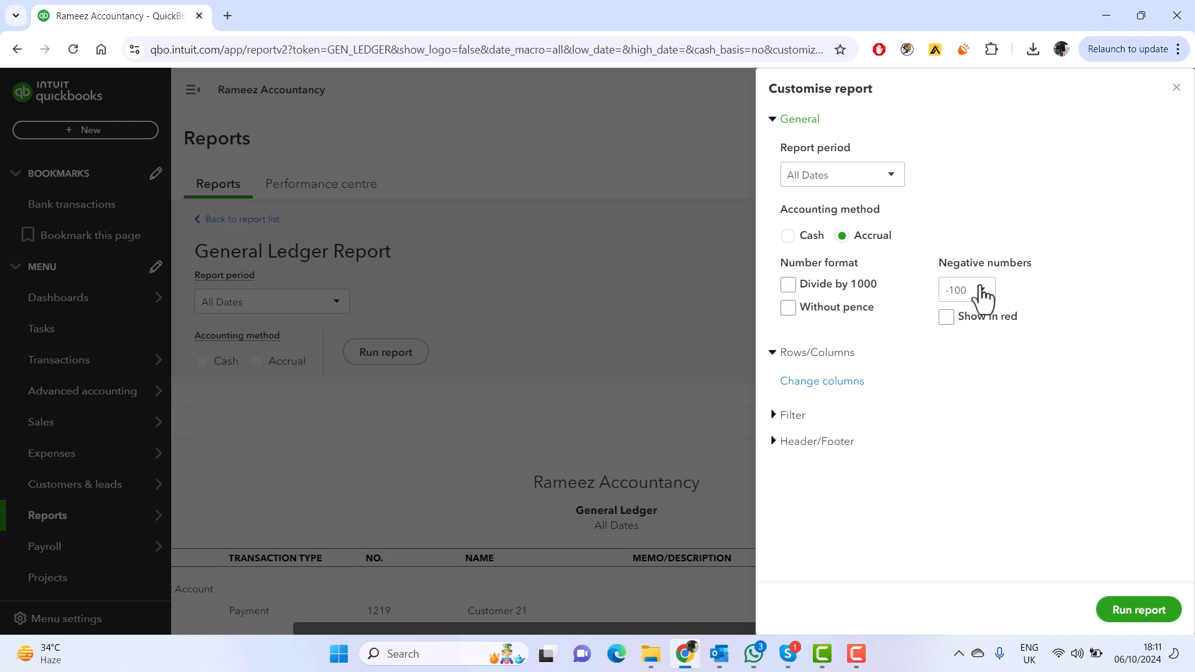
{"action": "left_click", "coordinate": [775, 416]}
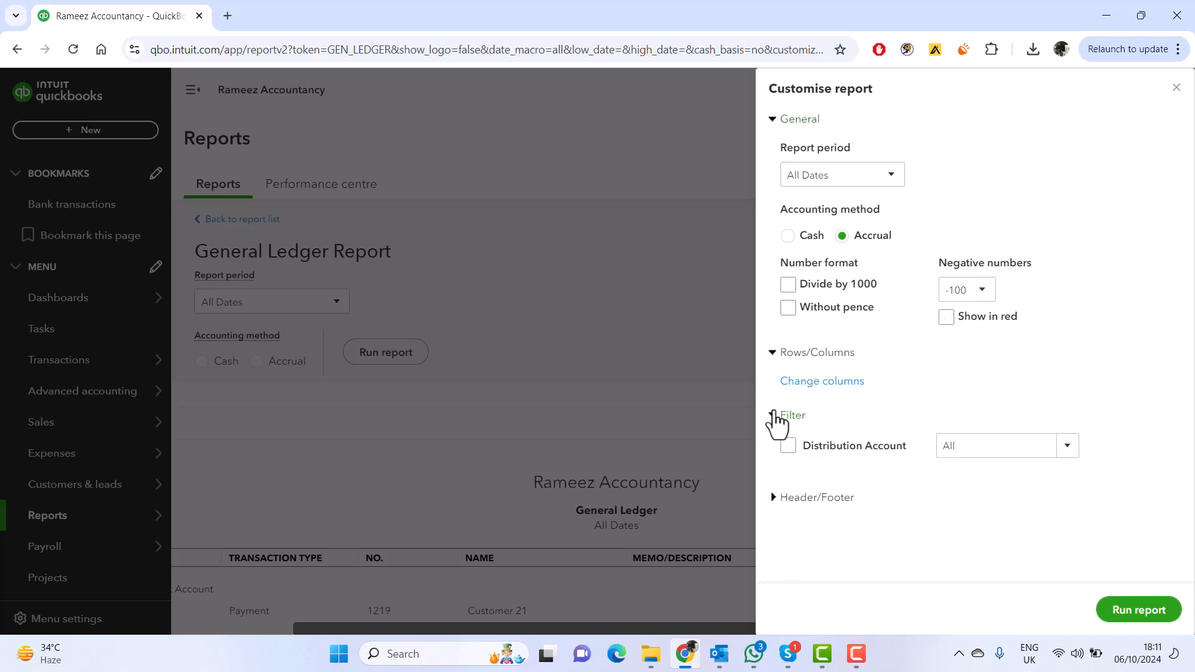
{"action": "left_click", "coordinate": [1068, 449]}
{"action": "left_click", "coordinate": [1068, 449]}
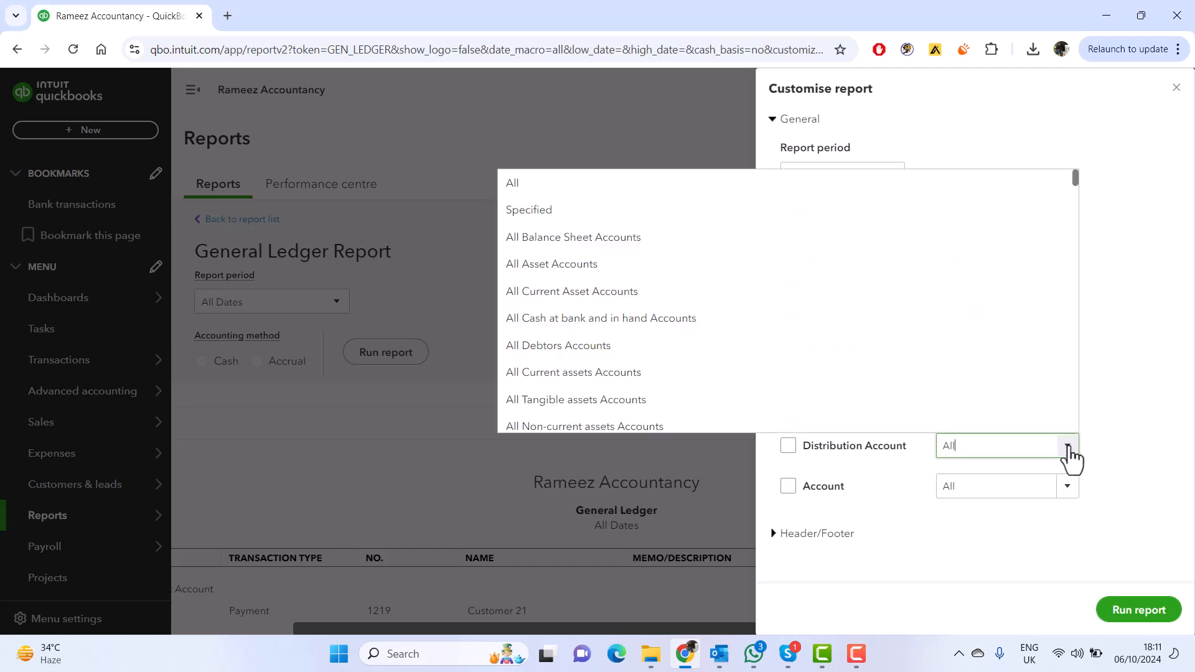
{"action": "left_click", "coordinate": [797, 495]}
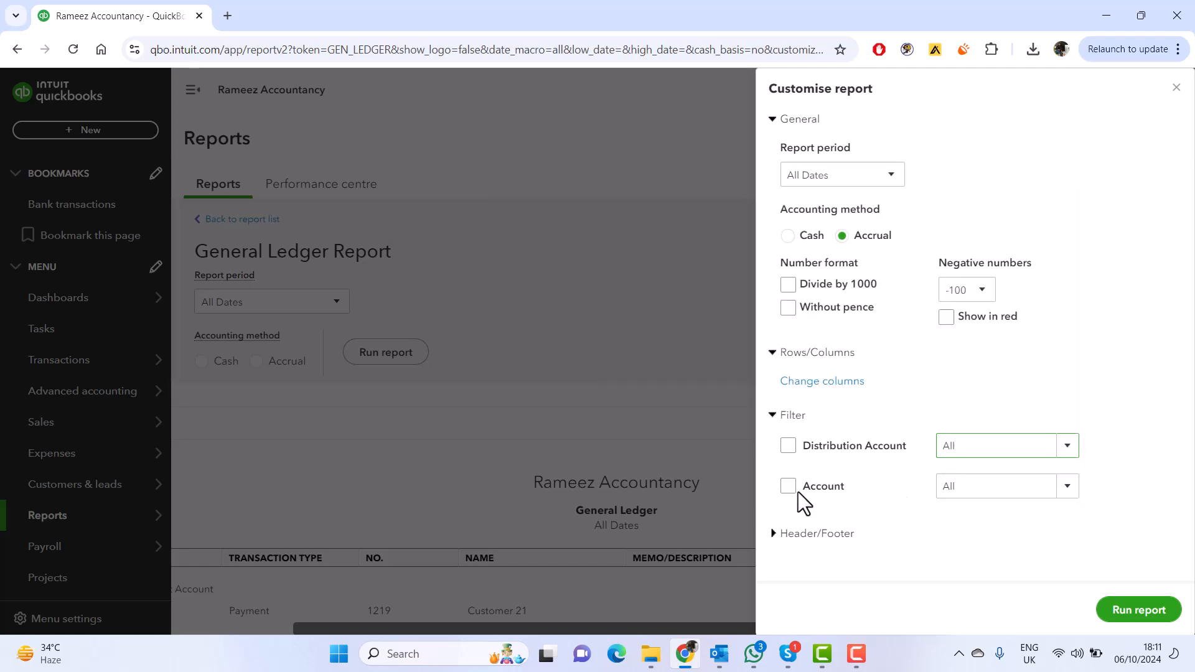
Filter the report's Account to All Debtors Accounts and run the report
{"action": "left_click", "coordinate": [1057, 491]}
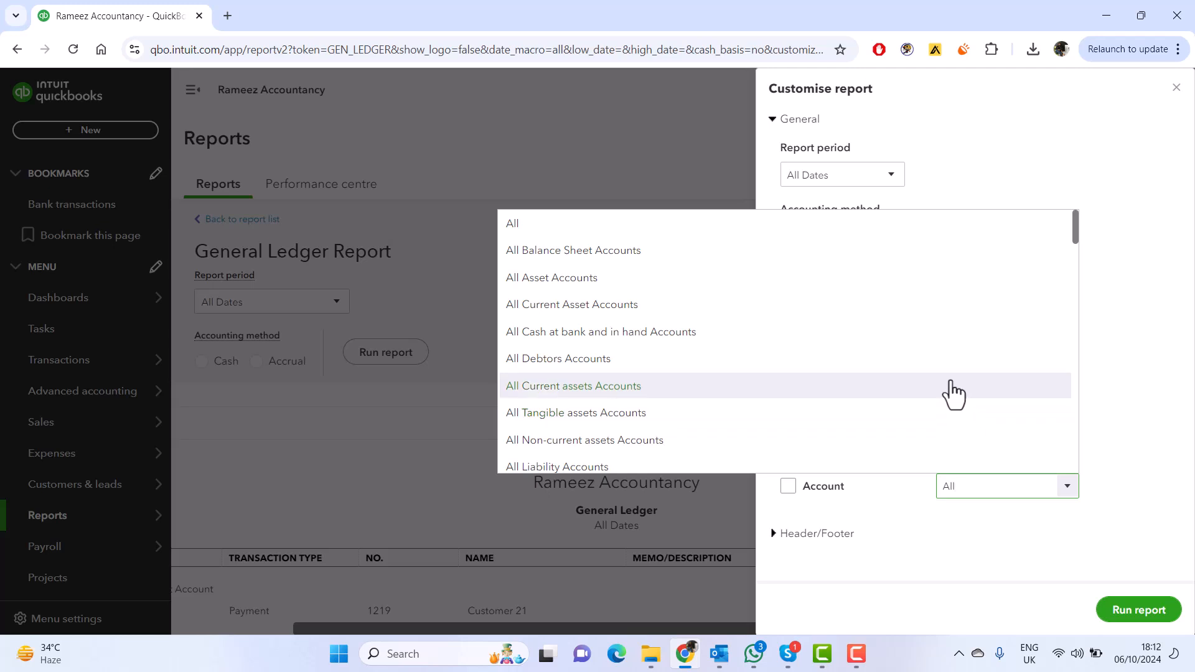
{"action": "scroll", "coordinate": [715, 320], "scroll_direction": "down", "scroll_amount": 1}
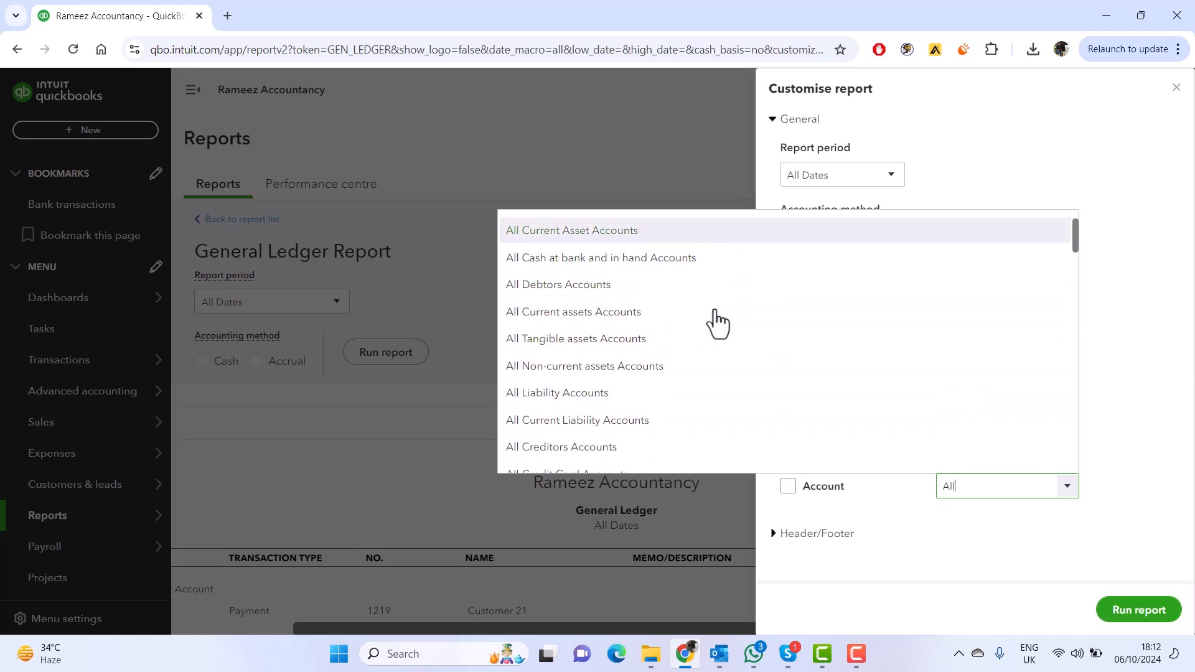
{"action": "left_click", "coordinate": [645, 288]}
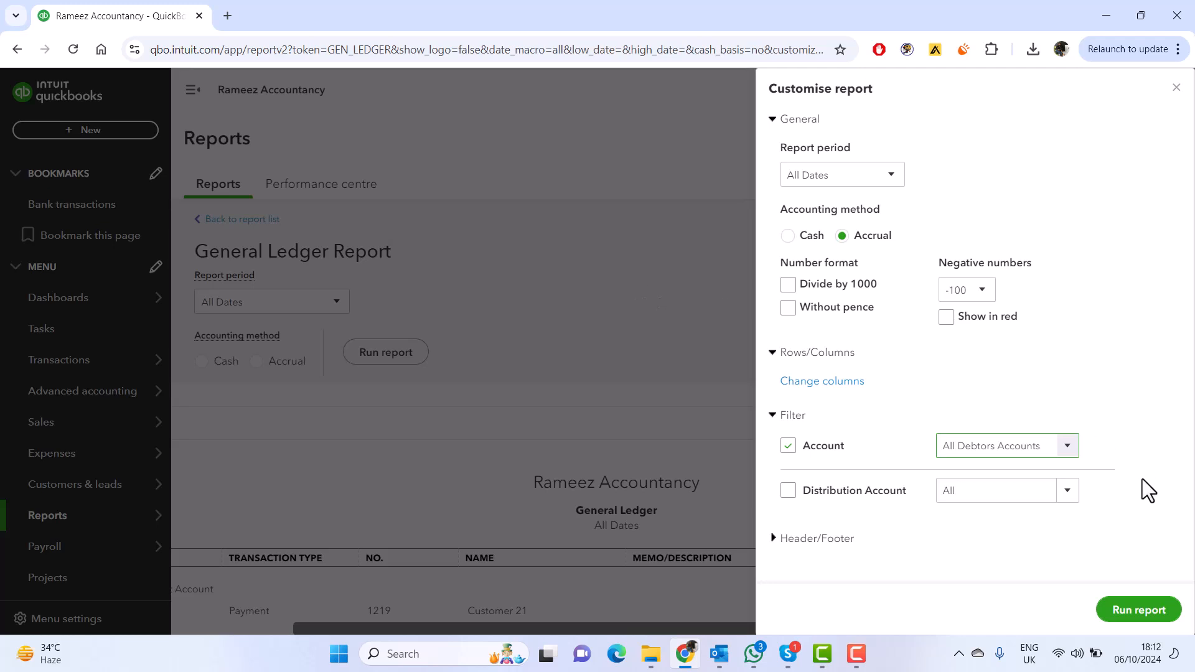
{"action": "left_click", "coordinate": [1068, 498]}
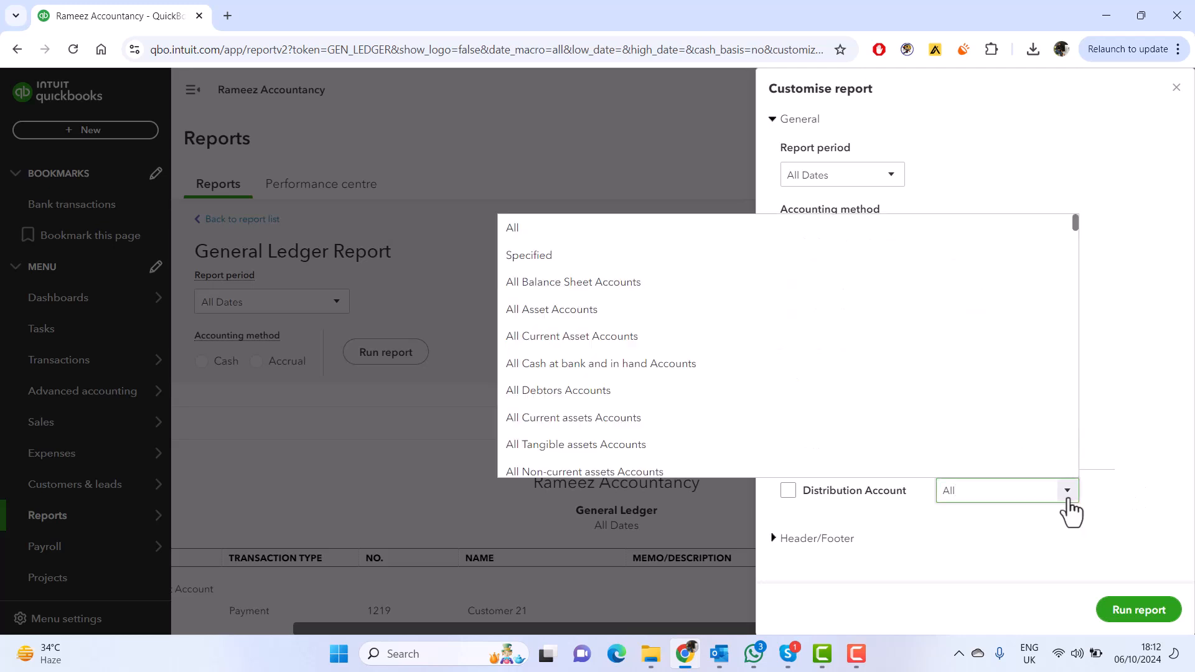
{"action": "left_click", "coordinate": [1070, 525]}
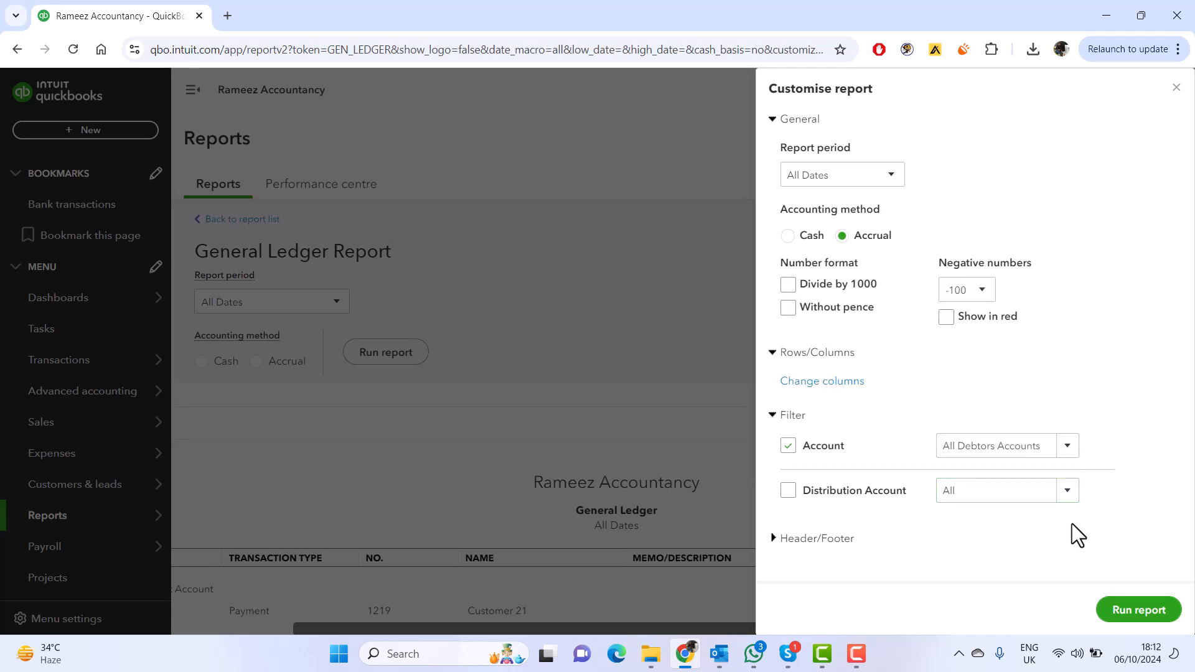
{"action": "left_click", "coordinate": [1124, 612]}
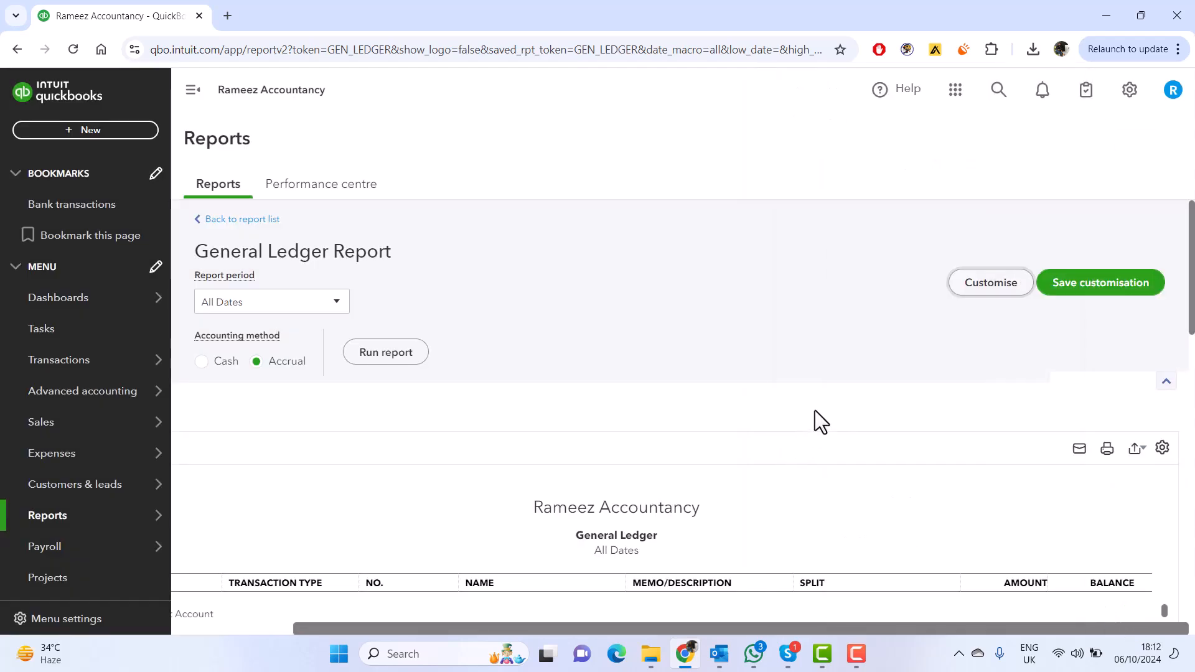
Examine the 251 Accounts Receivable transactions in the filtered General Ledger report, from January to September 2024
{"action": "scroll", "coordinate": [819, 405], "scroll_direction": "down", "scroll_amount": 4}
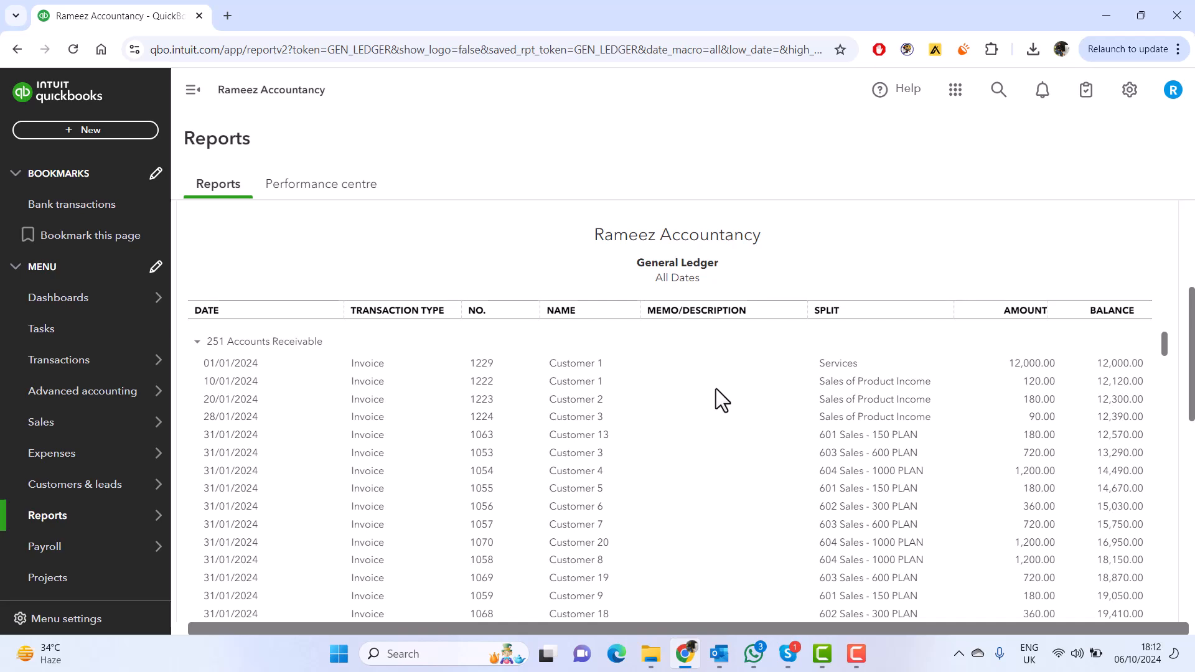
{"action": "scroll", "coordinate": [716, 388], "scroll_direction": "down", "scroll_amount": 4}
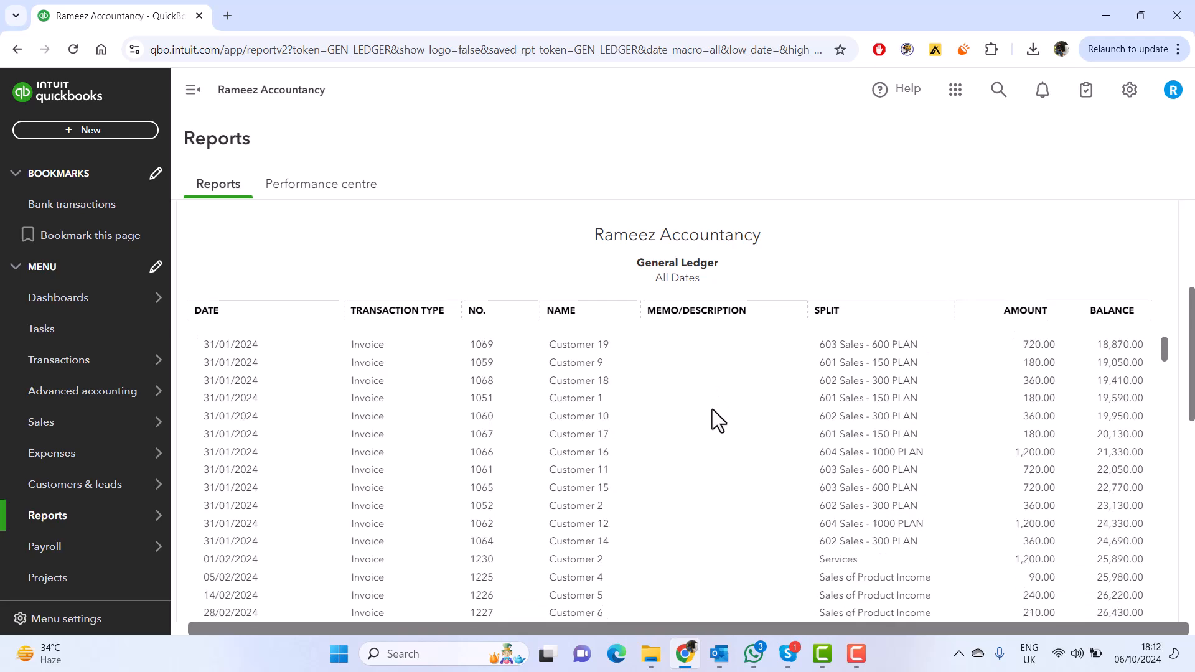
{"action": "scroll", "coordinate": [712, 409], "scroll_direction": "down", "scroll_amount": 20}
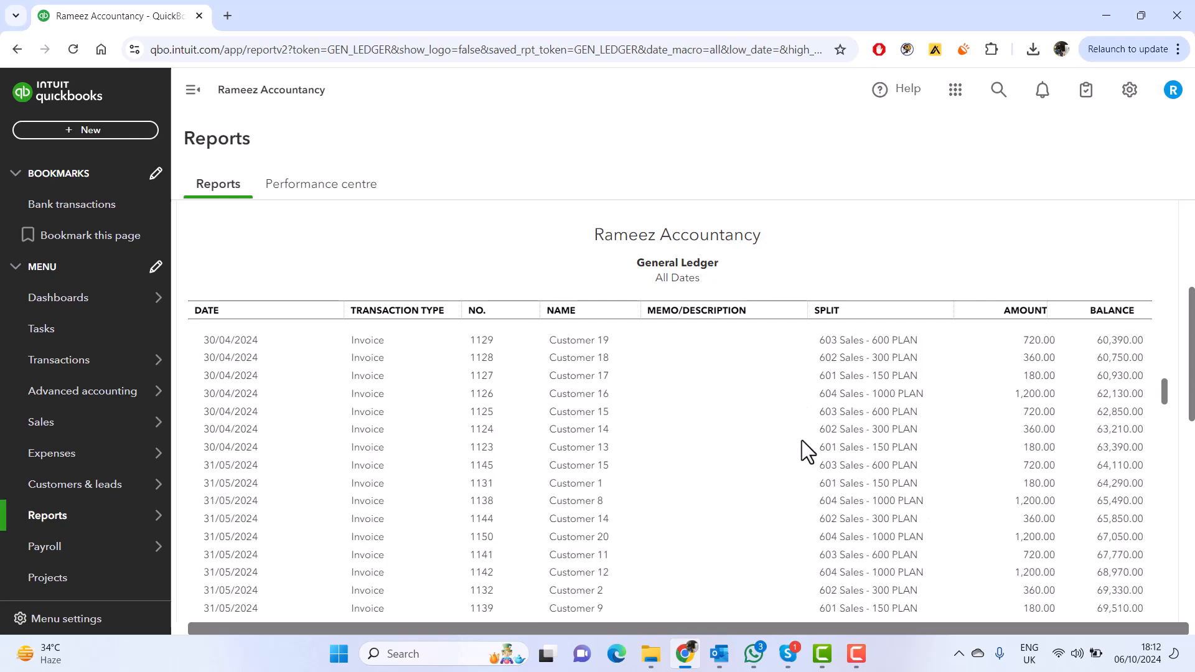
{"action": "scroll", "coordinate": [802, 439], "scroll_direction": "down", "scroll_amount": 20}
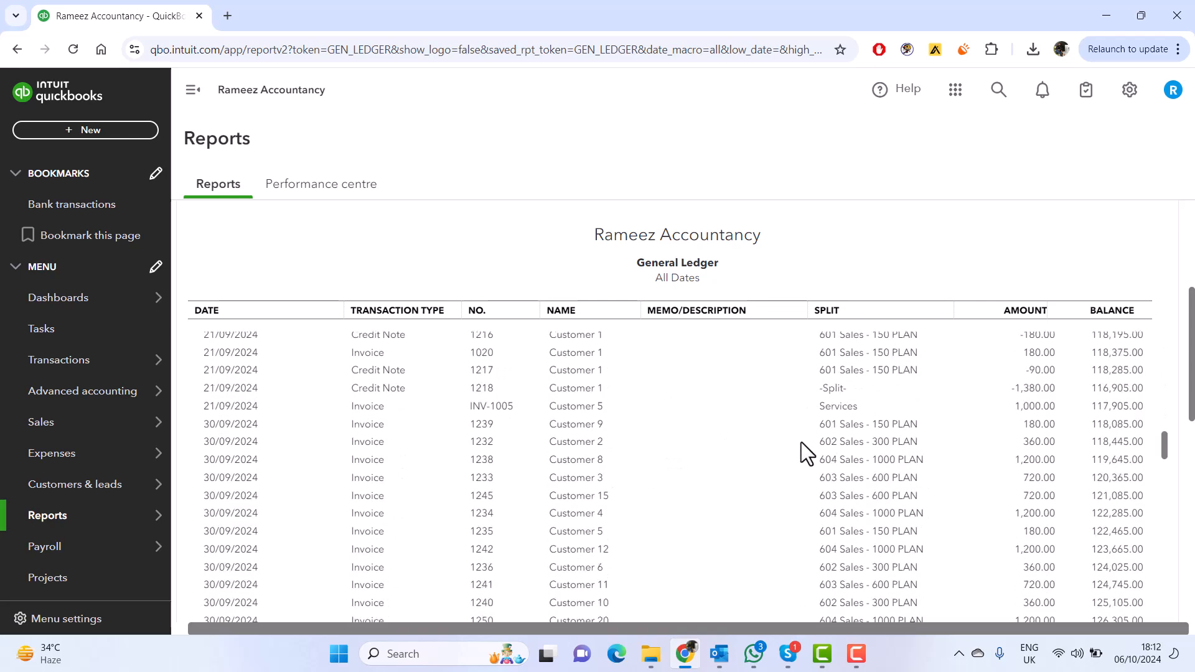
Examine the January and February 2024 invoices split to 251 Accounts Receivable, and return to the beginning of the filtered General Ledger
{"action": "scroll", "coordinate": [801, 442], "scroll_direction": "down", "scroll_amount": 20}
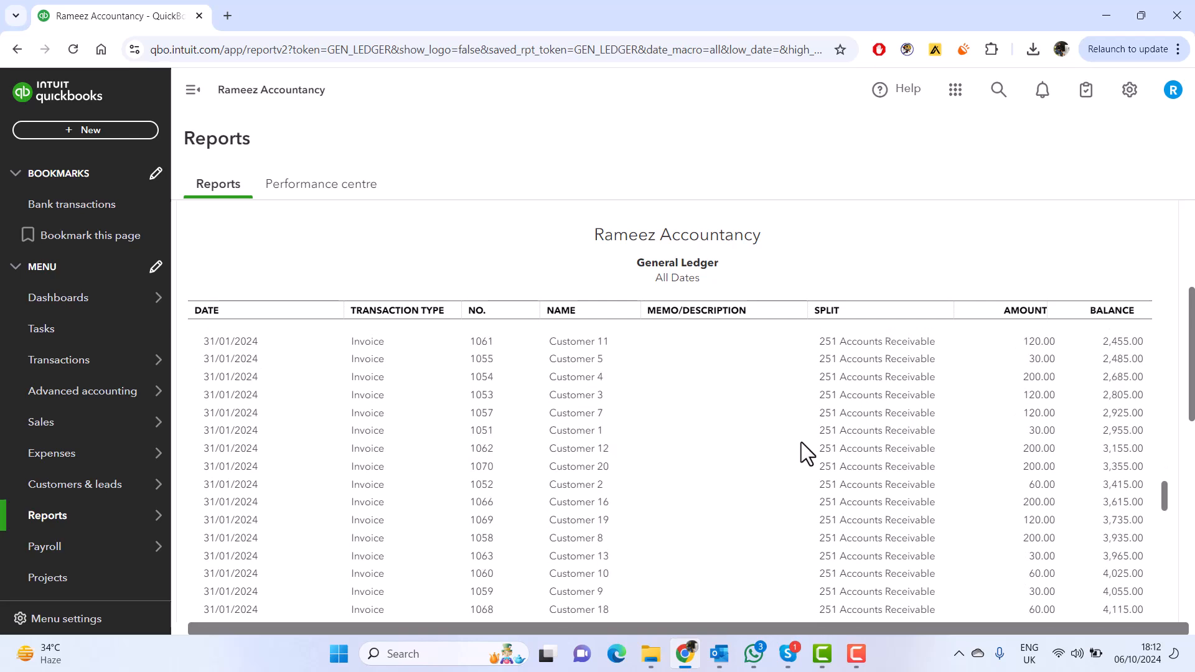
{"action": "scroll", "coordinate": [800, 442], "scroll_direction": "down", "scroll_amount": 3}
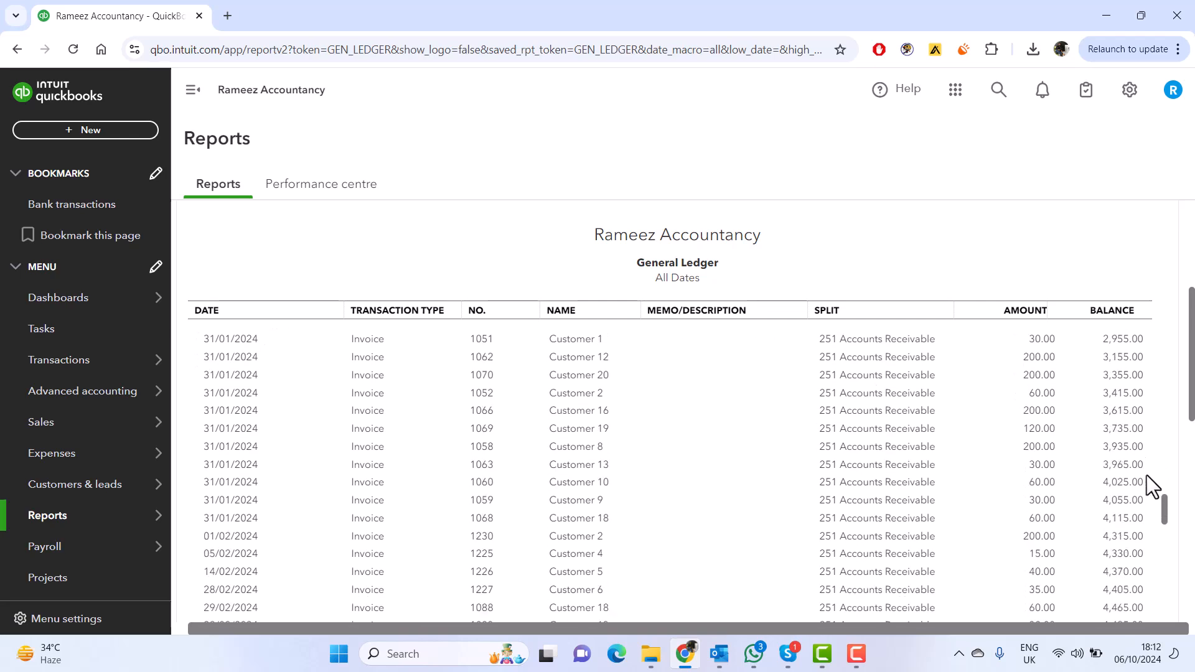
{"action": "left_click_drag", "start_coordinate": [1162, 514], "coordinate": [1160, 451]}
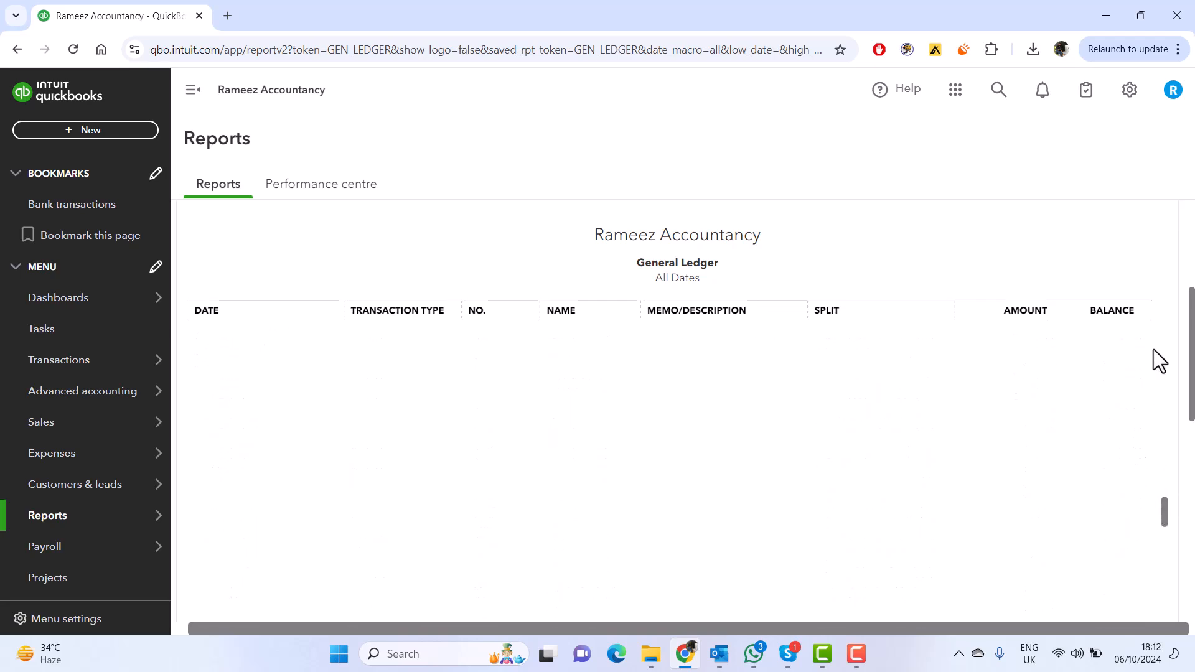
{"action": "scroll", "coordinate": [1152, 349], "scroll_direction": "up", "scroll_amount": 10}
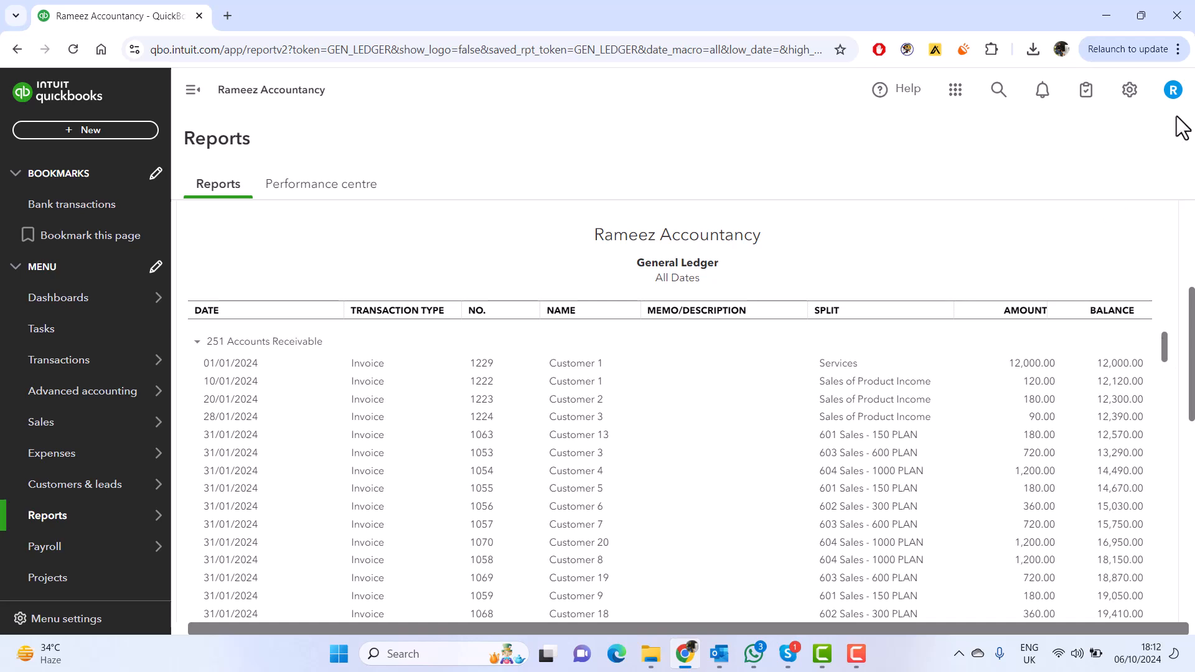
Export the company's reports and lists for all dates to Excel as a ZIP archive on DATA (D:), and show the saved file in its folder
{"action": "left_click", "coordinate": [1127, 100]}
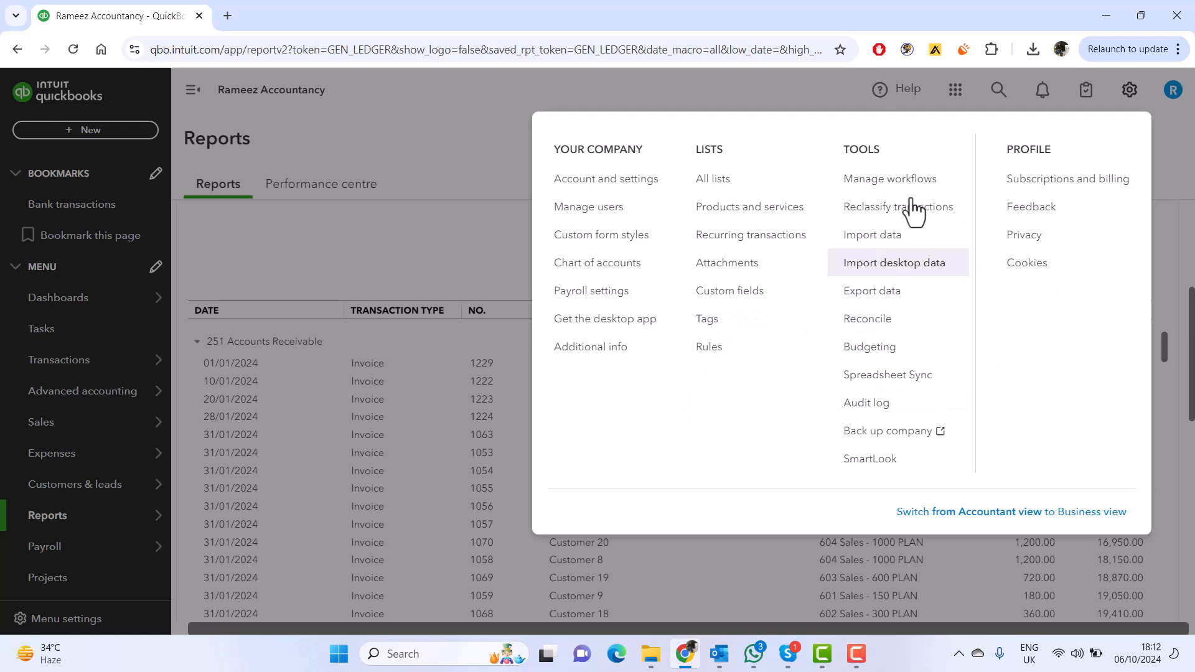
{"action": "left_click", "coordinate": [884, 297]}
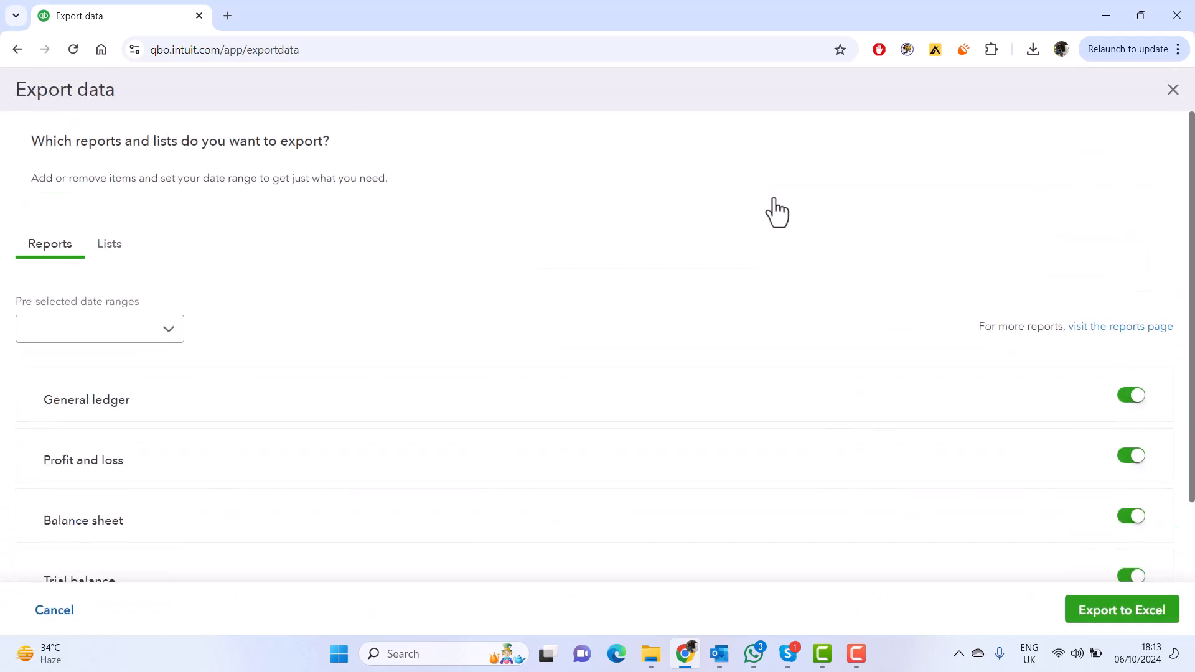
{"action": "scroll", "coordinate": [592, 409], "scroll_direction": "down", "scroll_amount": 2}
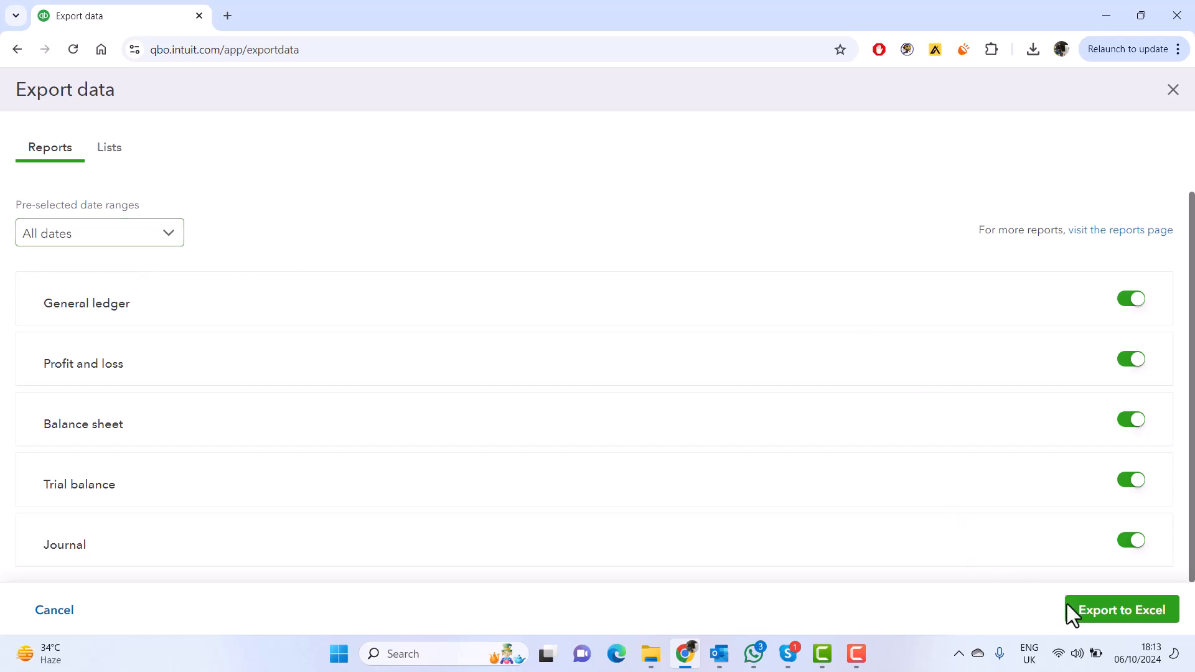
{"action": "left_click", "coordinate": [1095, 618]}
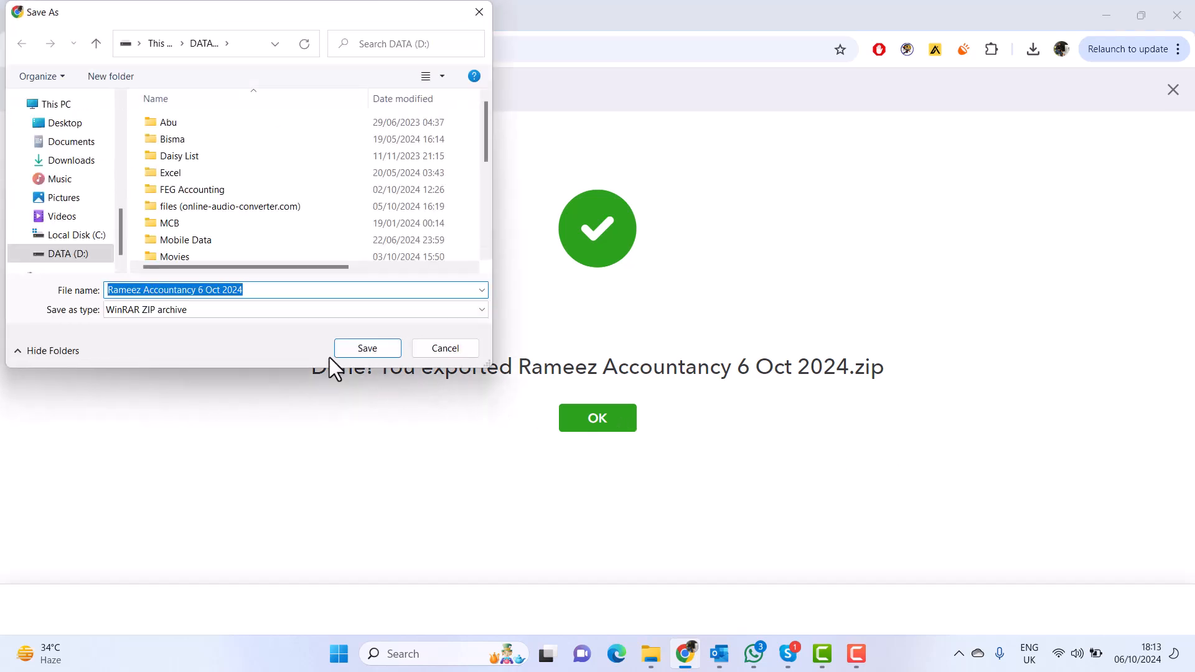
{"action": "left_click", "coordinate": [364, 356]}
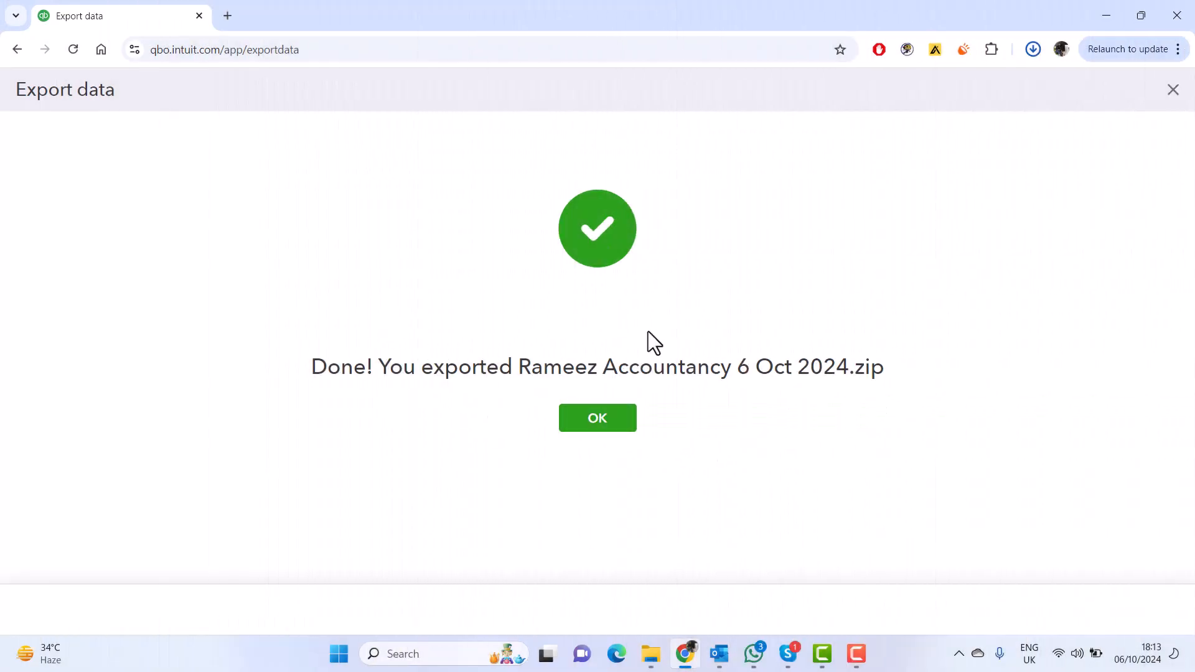
{"action": "mouse_move", "coordinate": [960, 94]}
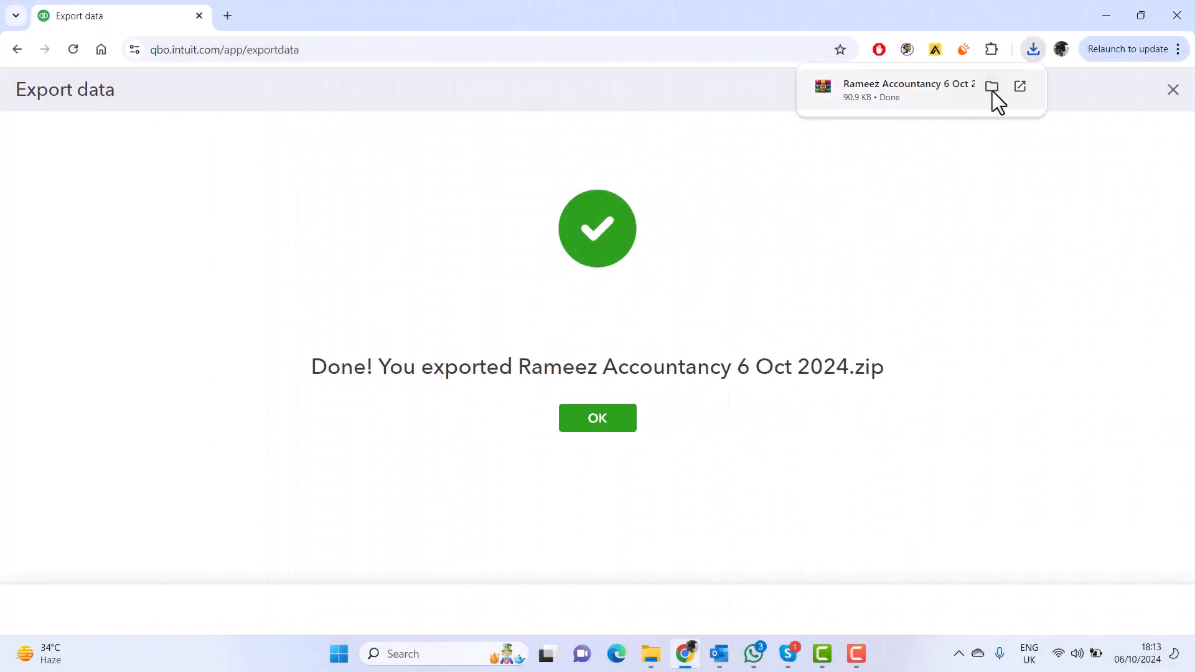
{"action": "left_click", "coordinate": [931, 92]}
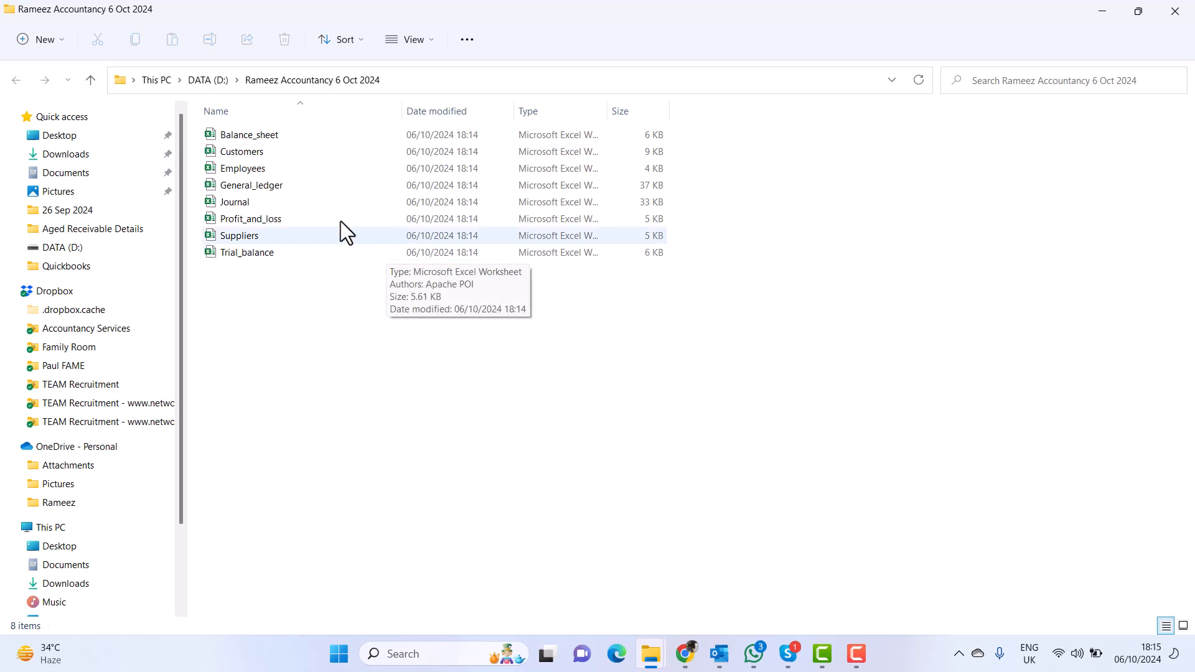
Open the exported Customers workbook with editing enabled, look through the Customer Contact List, and close it
{"action": "left_click", "coordinate": [263, 152]}
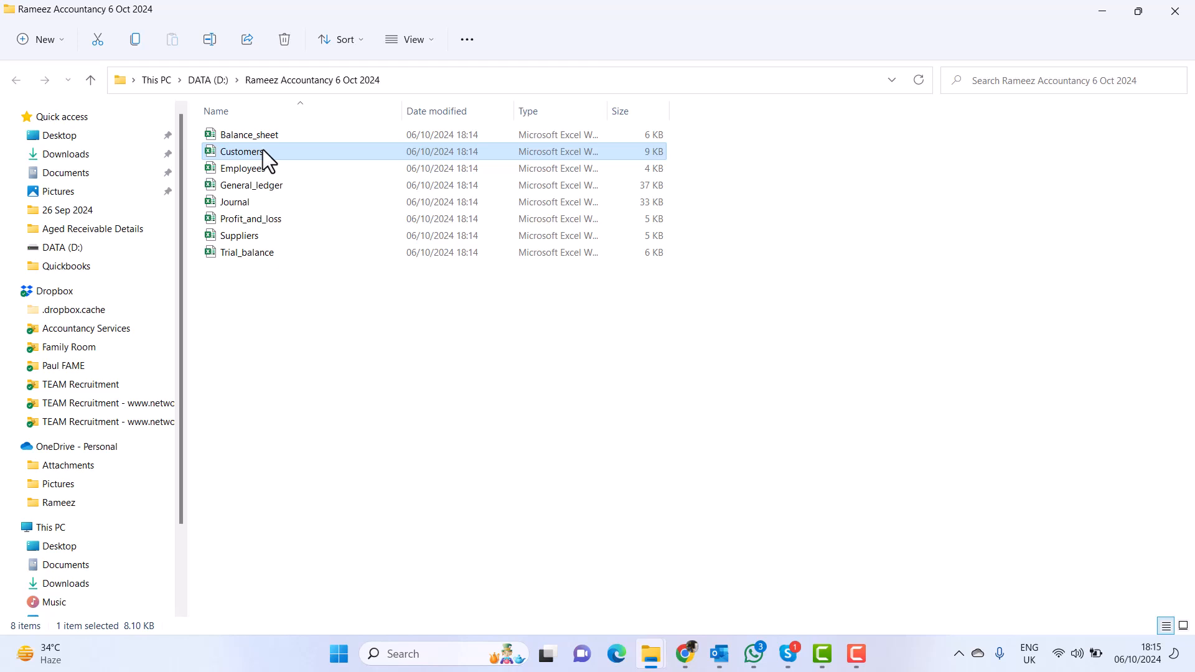
{"action": "double_click", "coordinate": [262, 151]}
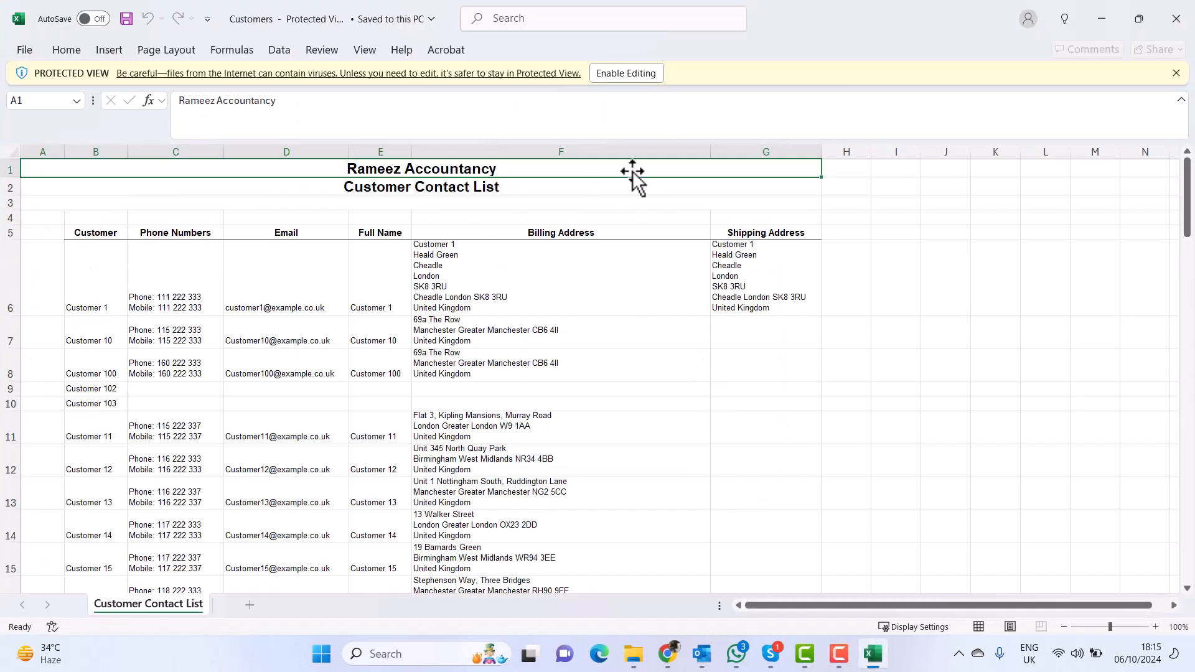
{"action": "left_click", "coordinate": [647, 76]}
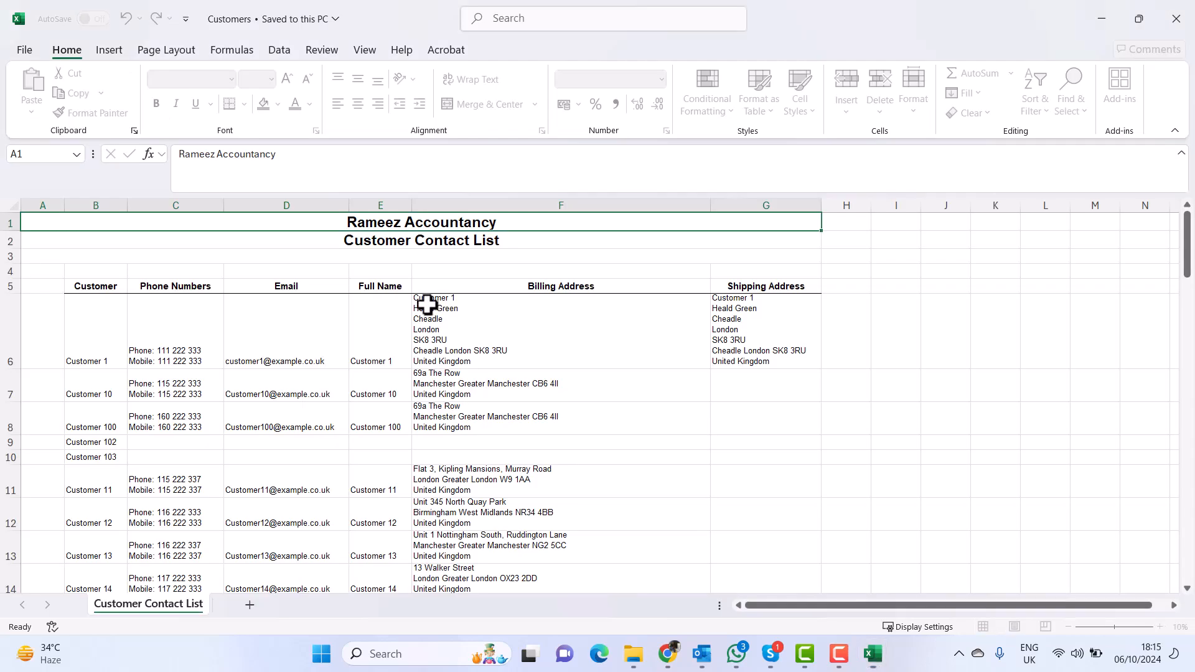
{"action": "scroll", "coordinate": [397, 339], "scroll_direction": "down", "scroll_amount": 4}
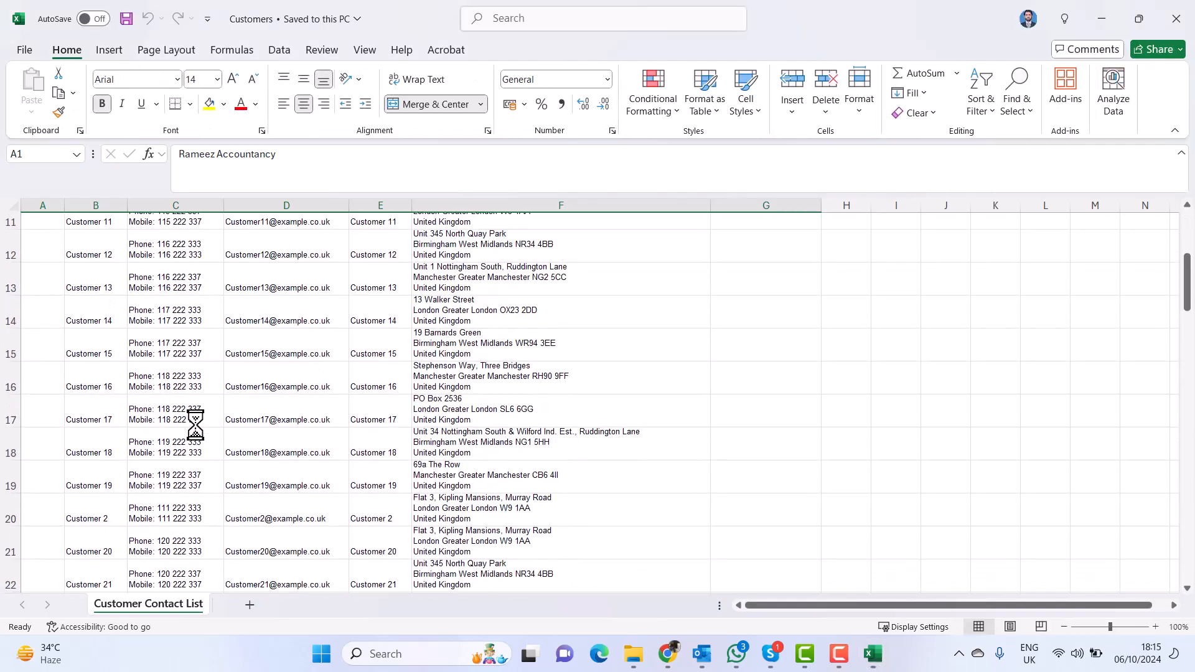
{"action": "scroll", "coordinate": [195, 426], "scroll_direction": "down", "scroll_amount": 3}
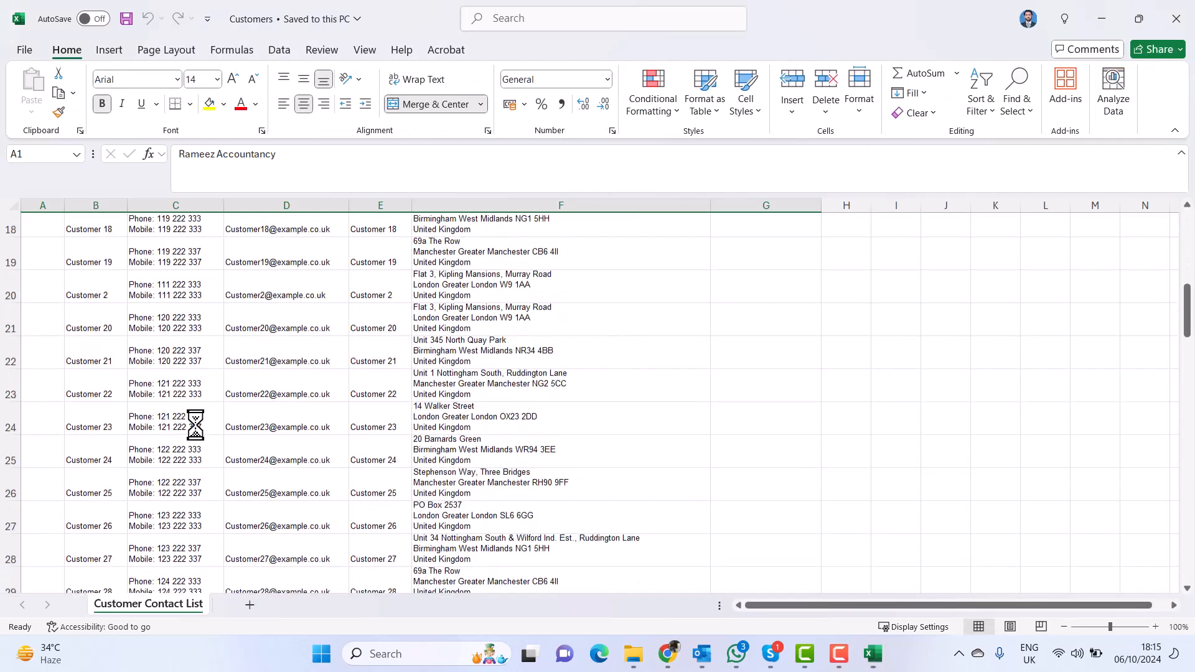
{"action": "scroll", "coordinate": [195, 425], "scroll_direction": "down", "scroll_amount": 6}
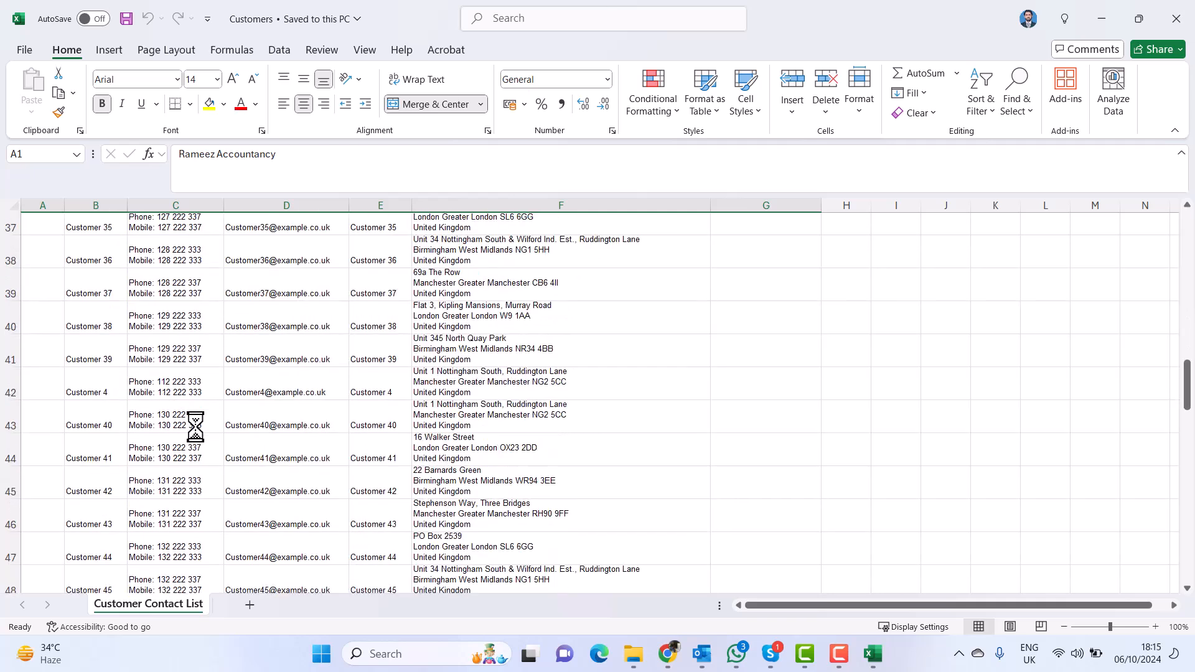
{"action": "scroll", "coordinate": [195, 425], "scroll_direction": "down", "scroll_amount": 5}
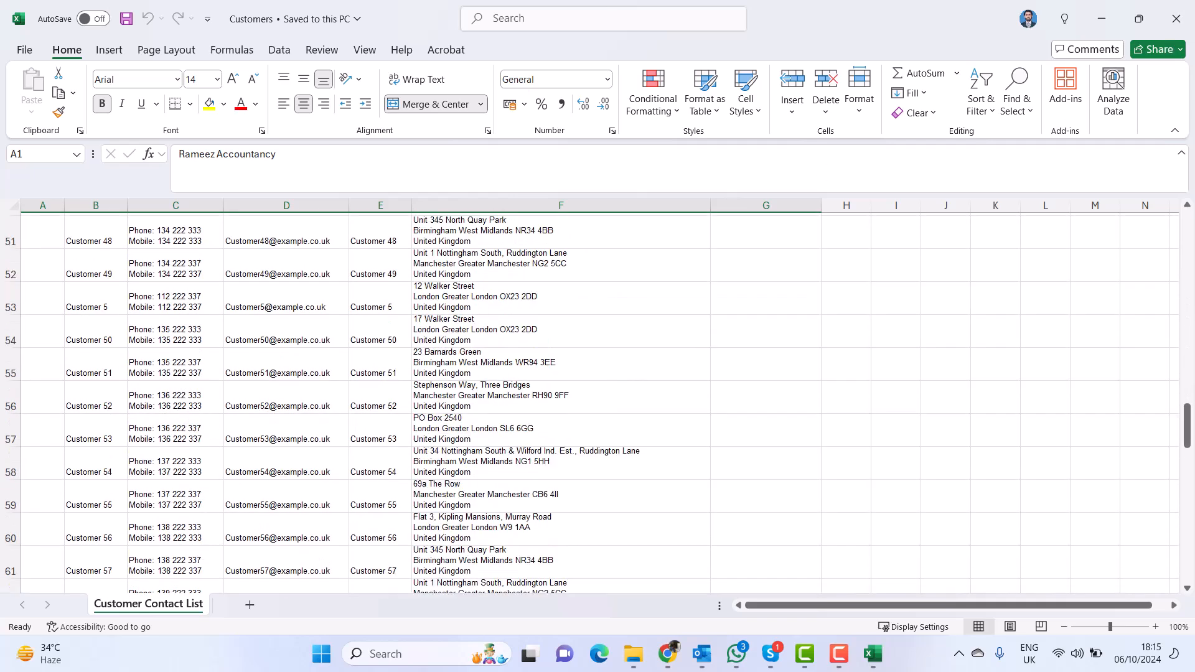
{"action": "left_click", "coordinate": [1171, 18]}
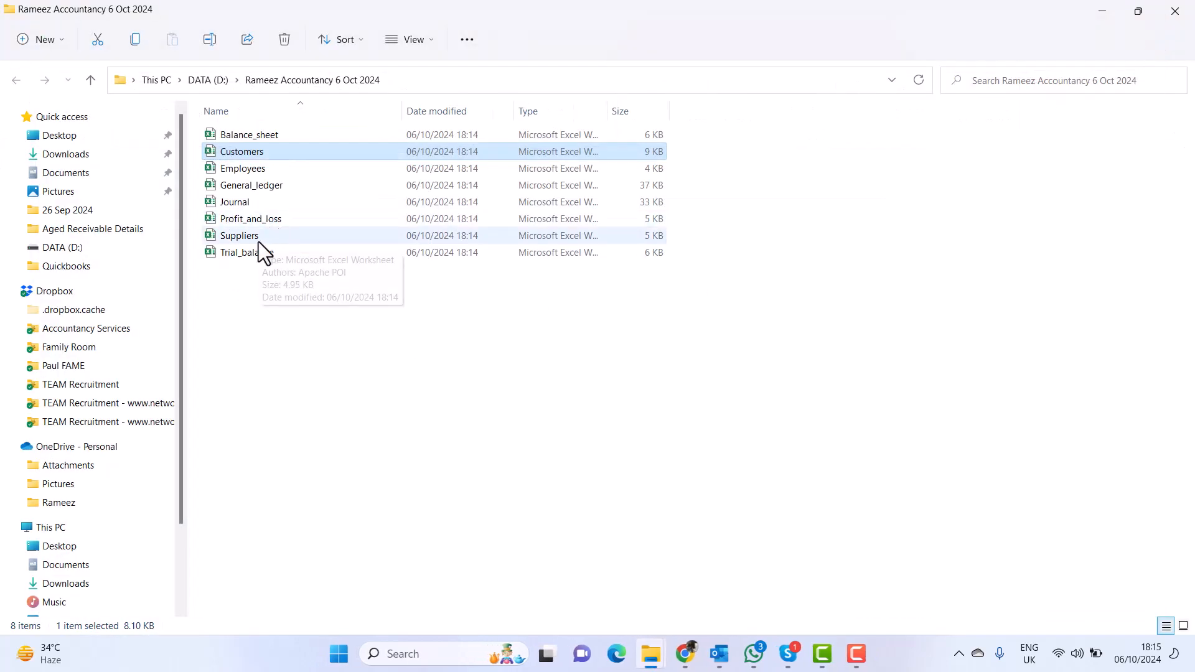
Open the exported Employees workbook, view the Employee Contact List, and close it
{"action": "left_click", "coordinate": [264, 181]}
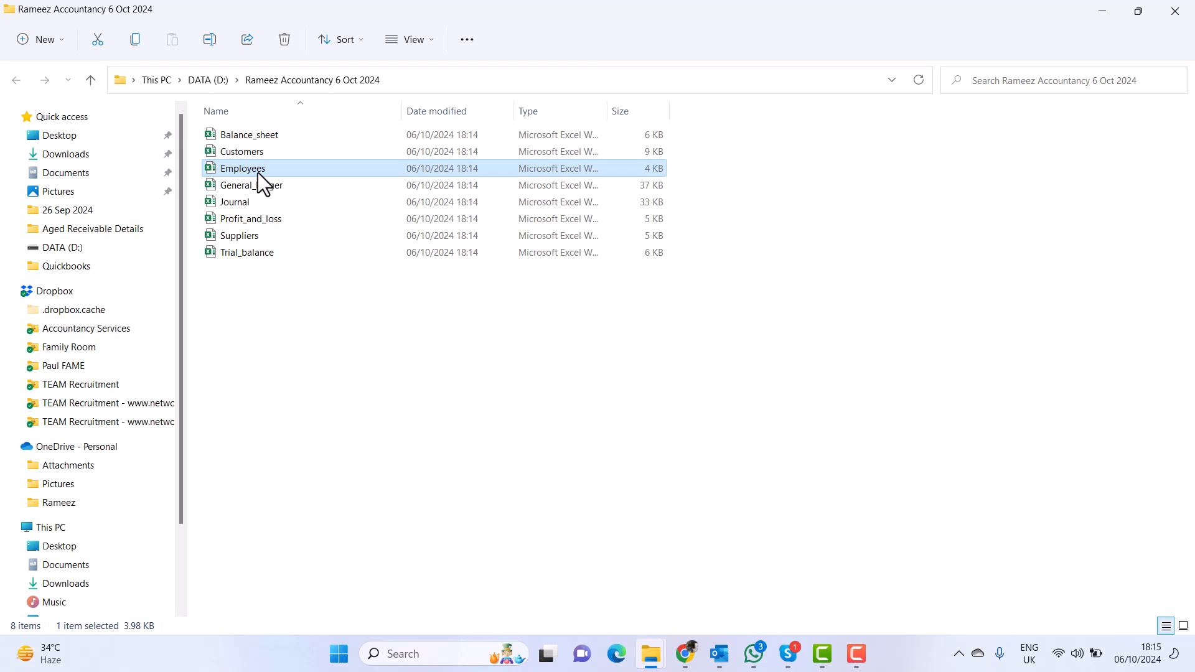
{"action": "double_click", "coordinate": [264, 181]}
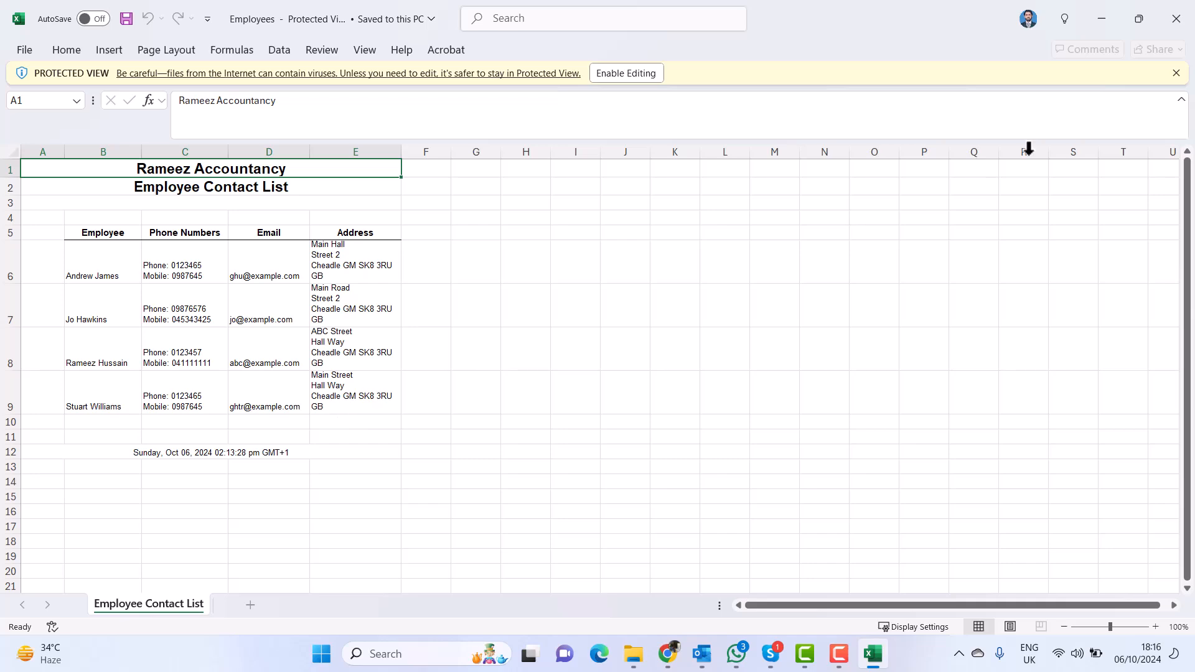
{"action": "left_click", "coordinate": [1187, 21]}
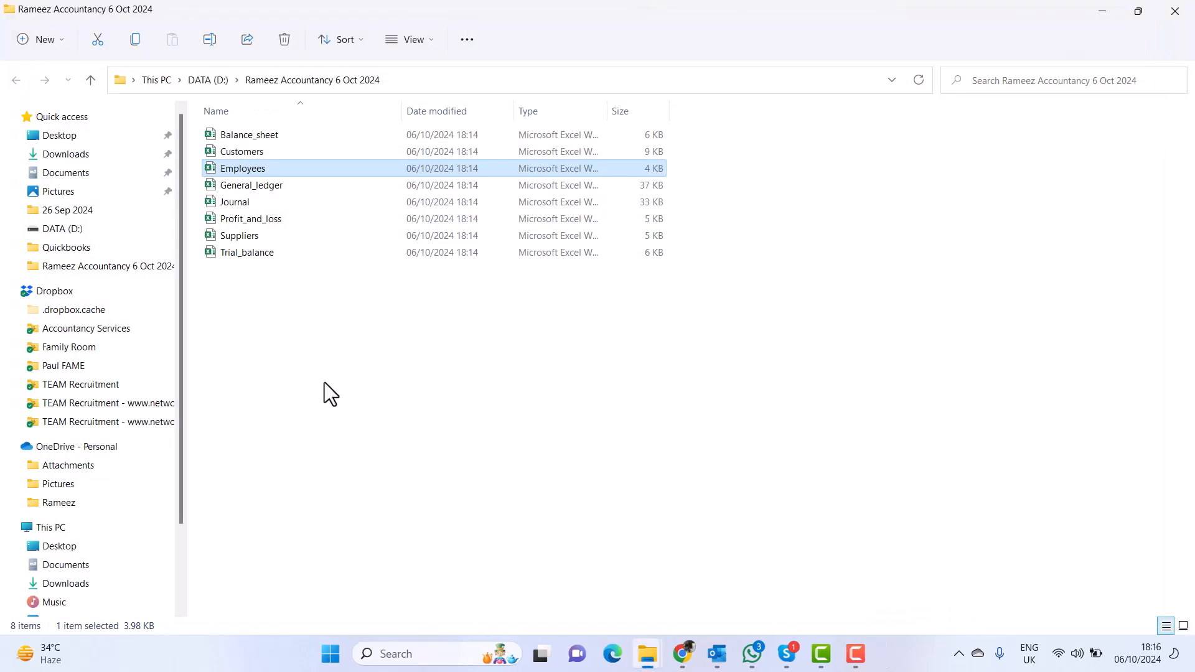
Open the exported Suppliers workbook, look through the whole Supplier Contact List, and close it
{"action": "left_click", "coordinate": [260, 237]}
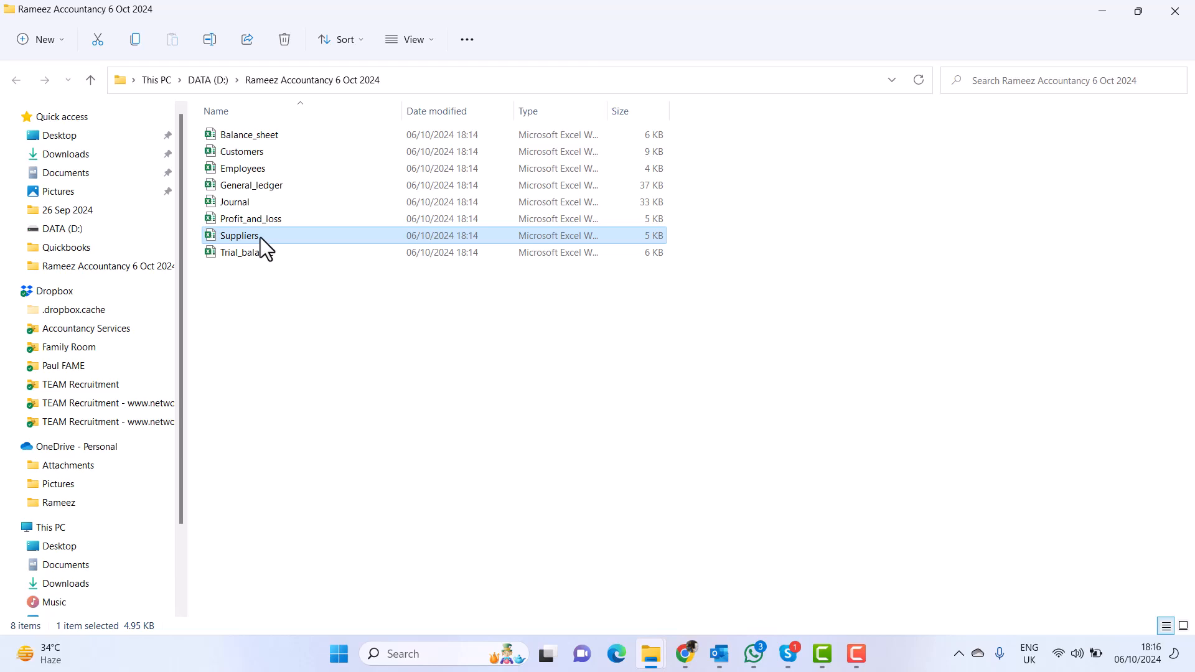
{"action": "double_click", "coordinate": [260, 237]}
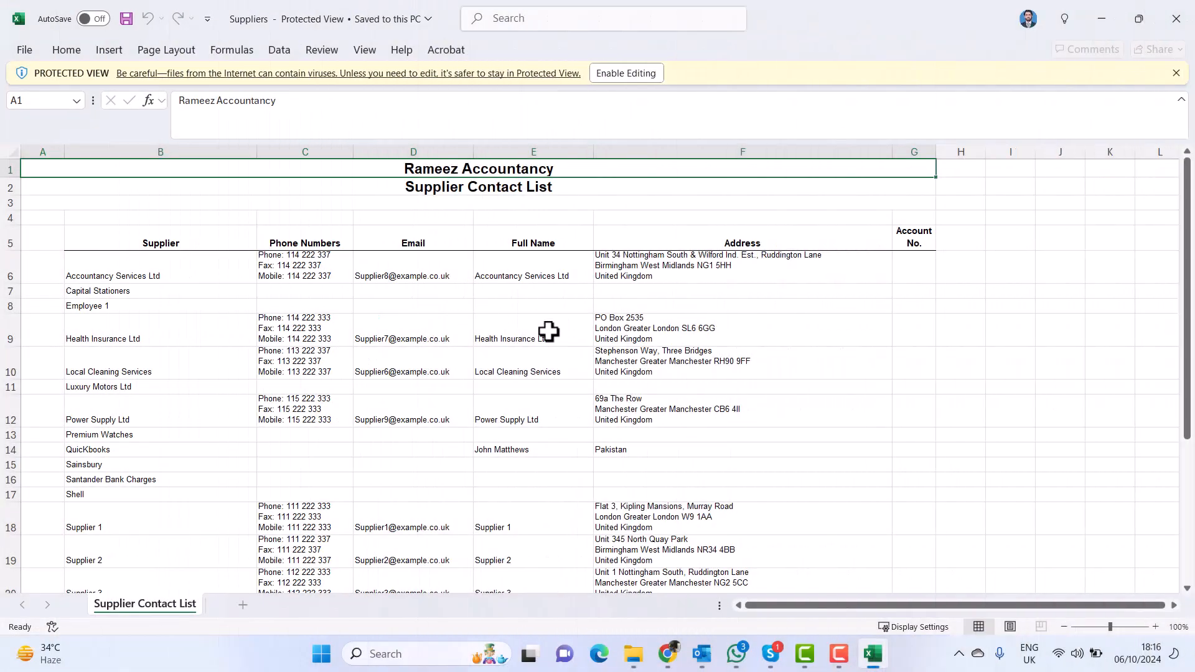
{"action": "scroll", "coordinate": [548, 332], "scroll_direction": "down", "scroll_amount": 3}
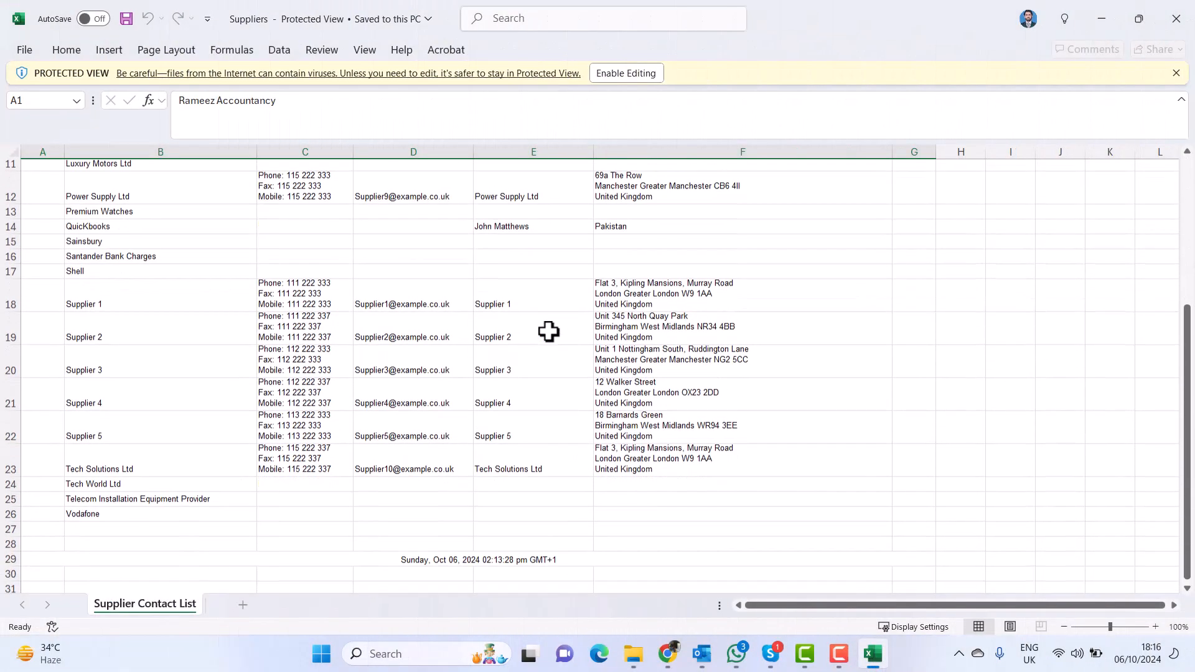
{"action": "scroll", "coordinate": [548, 332], "scroll_direction": "up", "scroll_amount": 5}
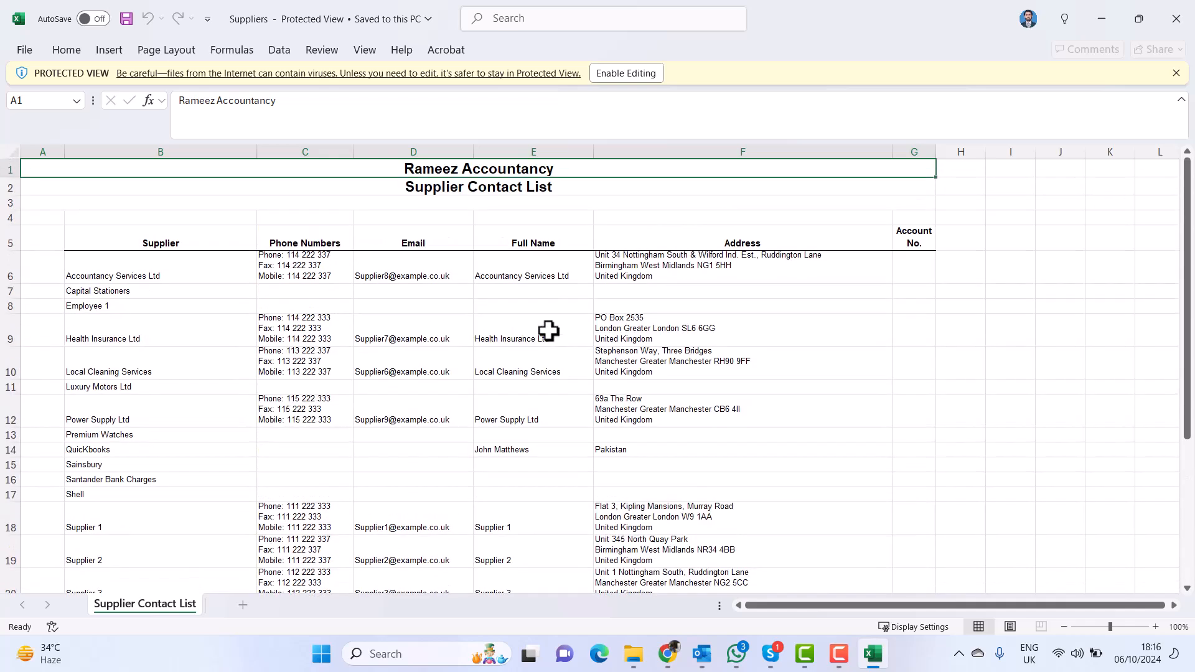
{"action": "scroll", "coordinate": [548, 332], "scroll_direction": "down", "scroll_amount": 2}
{"action": "scroll", "coordinate": [549, 332], "scroll_direction": "down", "scroll_amount": 2}
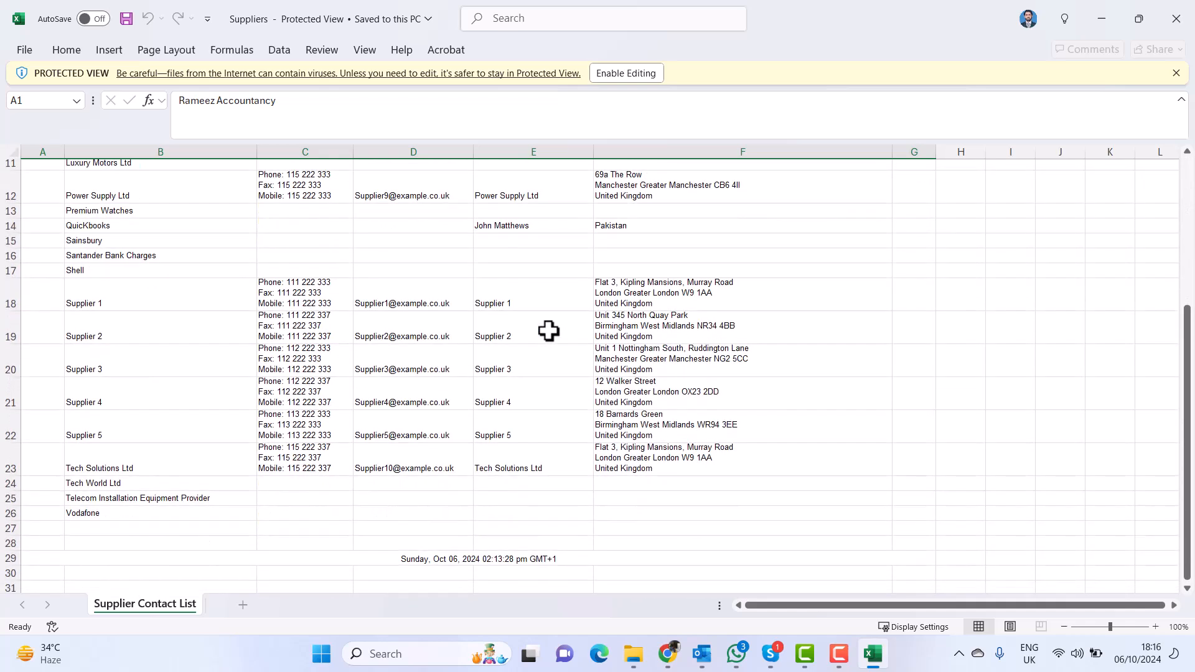
{"action": "left_click", "coordinate": [1175, 23]}
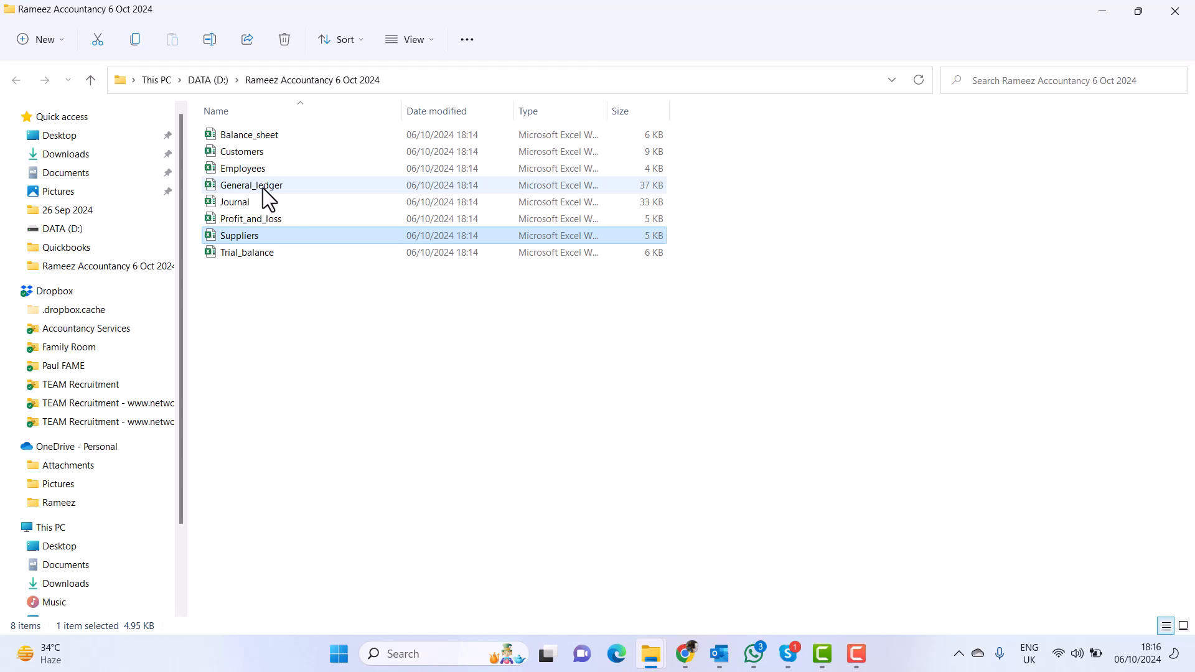
Open the exported General_ledger workbook, look through its accounts down to VAT Control, and close it
{"action": "left_click", "coordinate": [263, 188]}
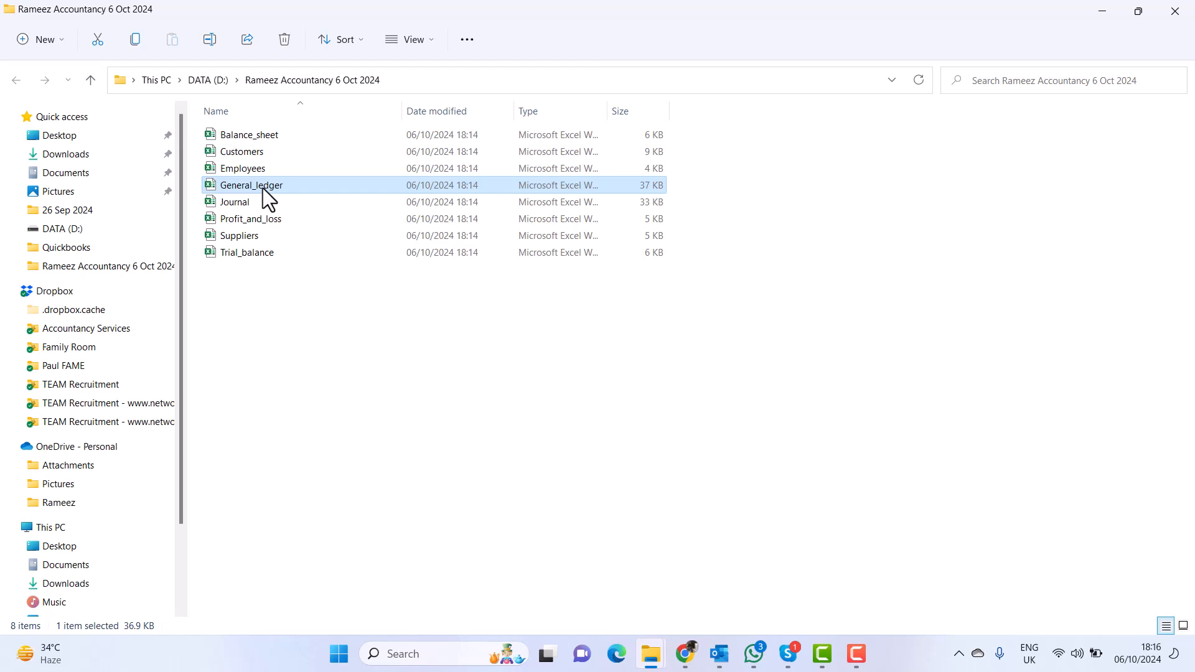
{"action": "double_click", "coordinate": [263, 188]}
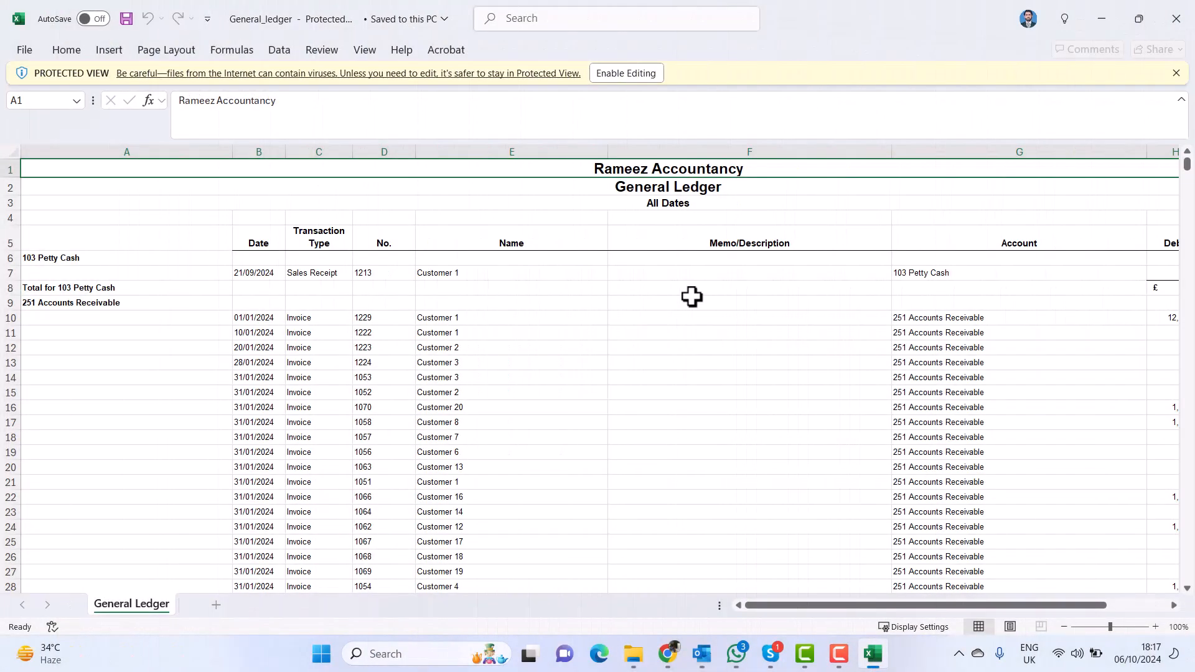
{"action": "scroll", "coordinate": [691, 296], "scroll_direction": "down", "scroll_amount": 2}
{"action": "scroll", "coordinate": [691, 296], "scroll_direction": "down", "scroll_amount": 20}
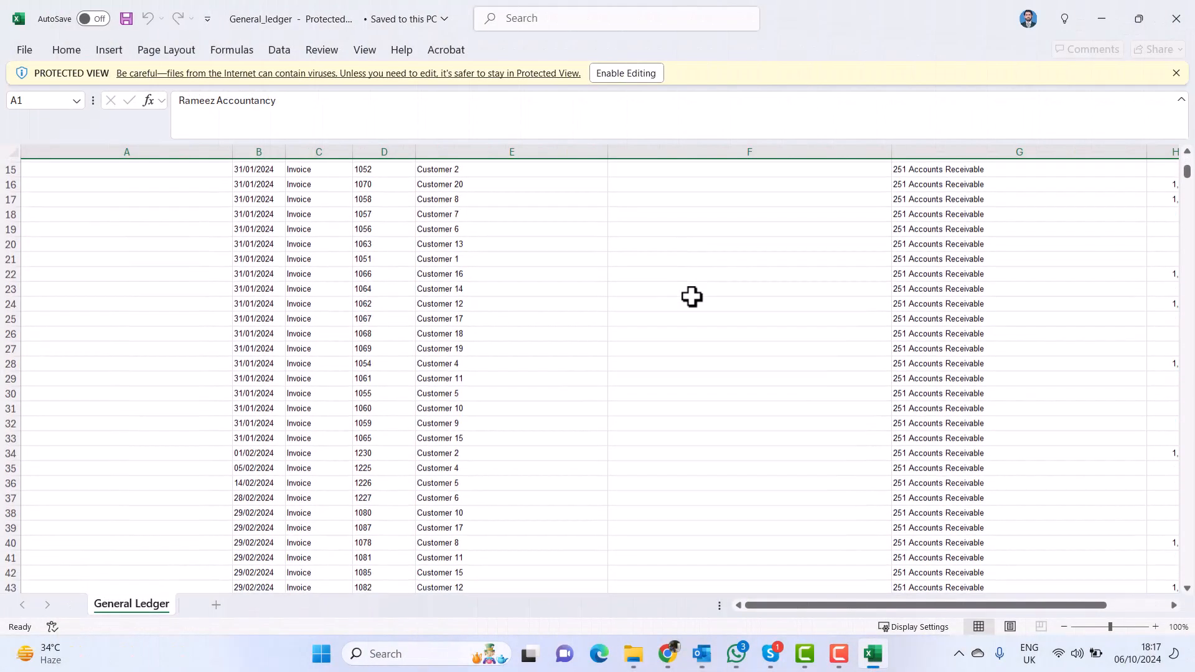
{"action": "scroll", "coordinate": [691, 296], "scroll_direction": "down", "scroll_amount": 20}
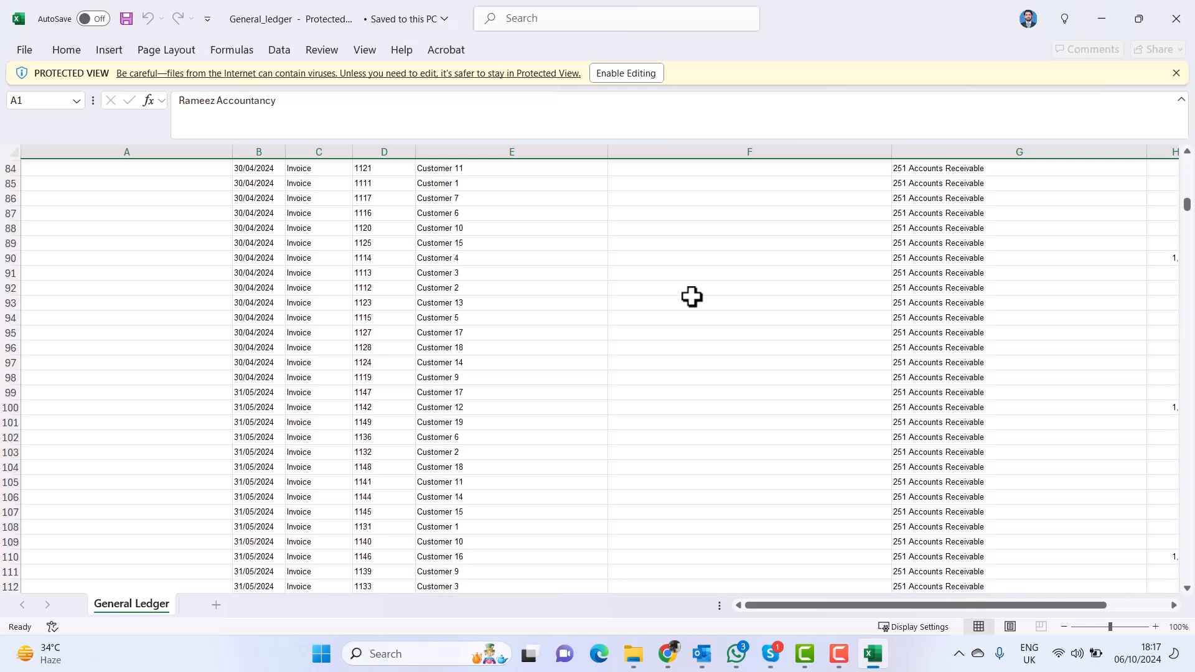
{"action": "scroll", "coordinate": [691, 296], "scroll_direction": "down", "scroll_amount": 20}
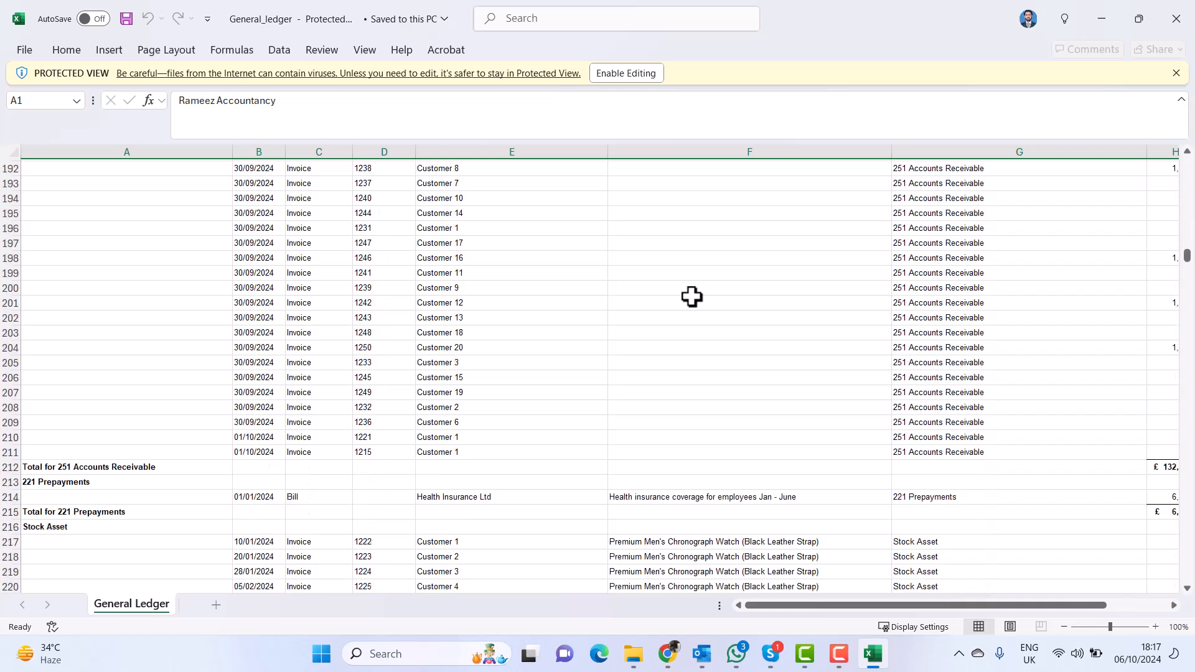
{"action": "scroll", "coordinate": [690, 296], "scroll_direction": "down", "scroll_amount": 20}
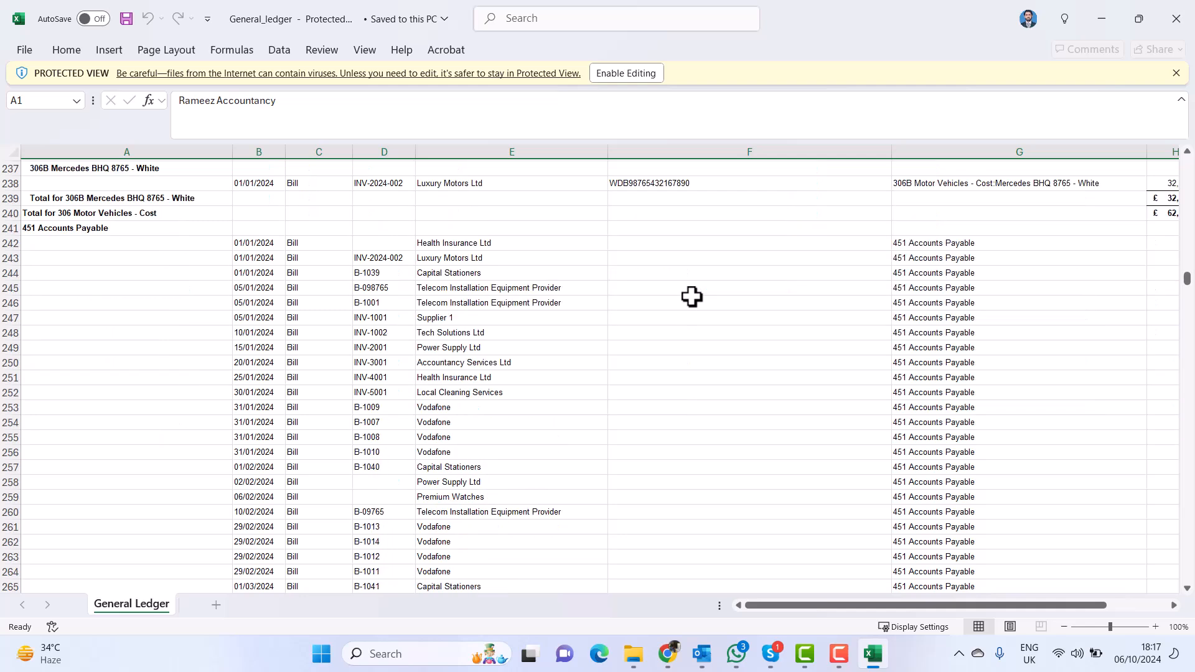
{"action": "scroll", "coordinate": [691, 296], "scroll_direction": "down", "scroll_amount": 20}
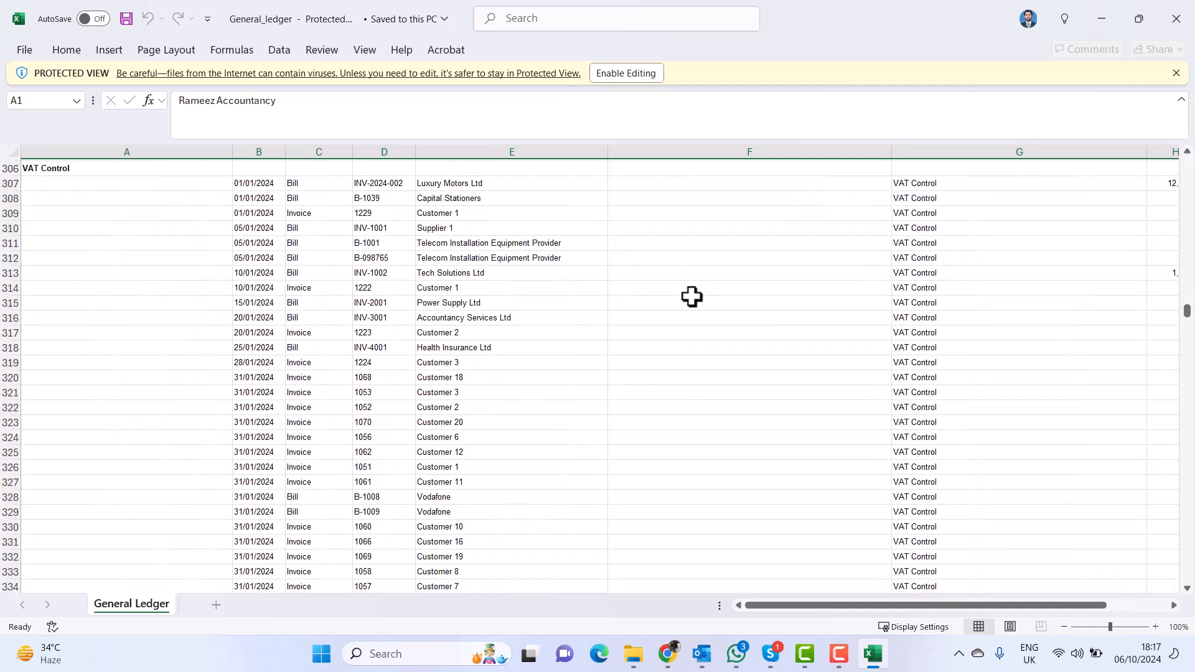
{"action": "left_click", "coordinate": [1171, 20]}
{"action": "left_click", "coordinate": [1167, 18]}
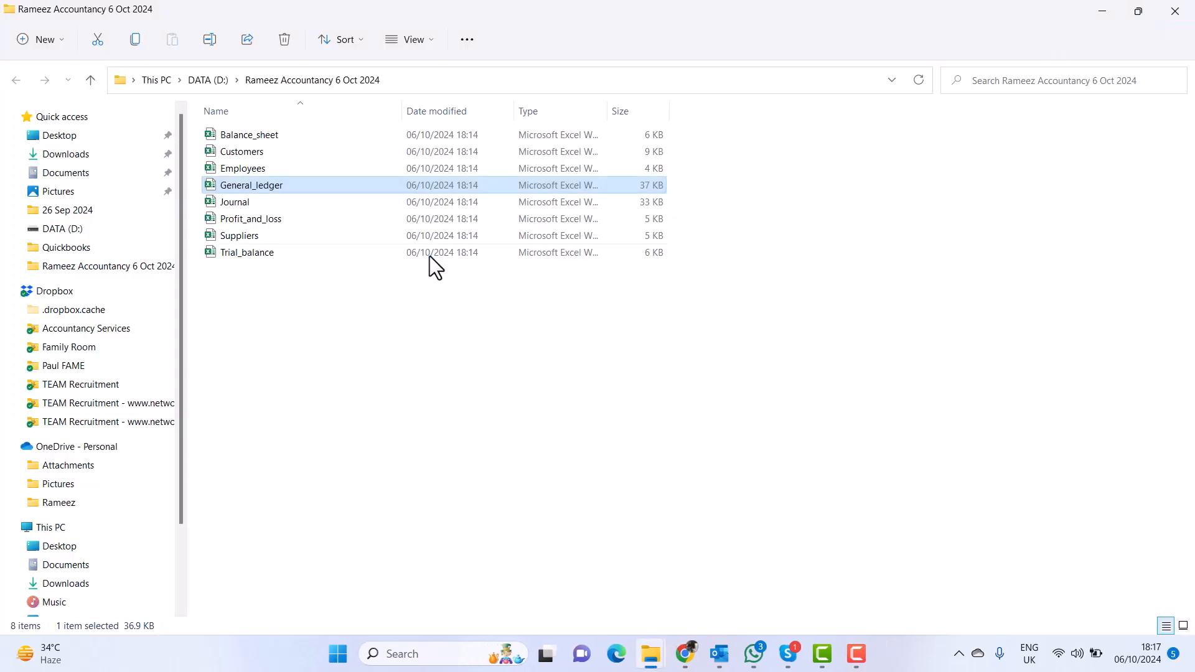
Open the exported Journal workbook, look through its dated entries into February 2024, and close it
{"action": "left_click", "coordinate": [243, 204]}
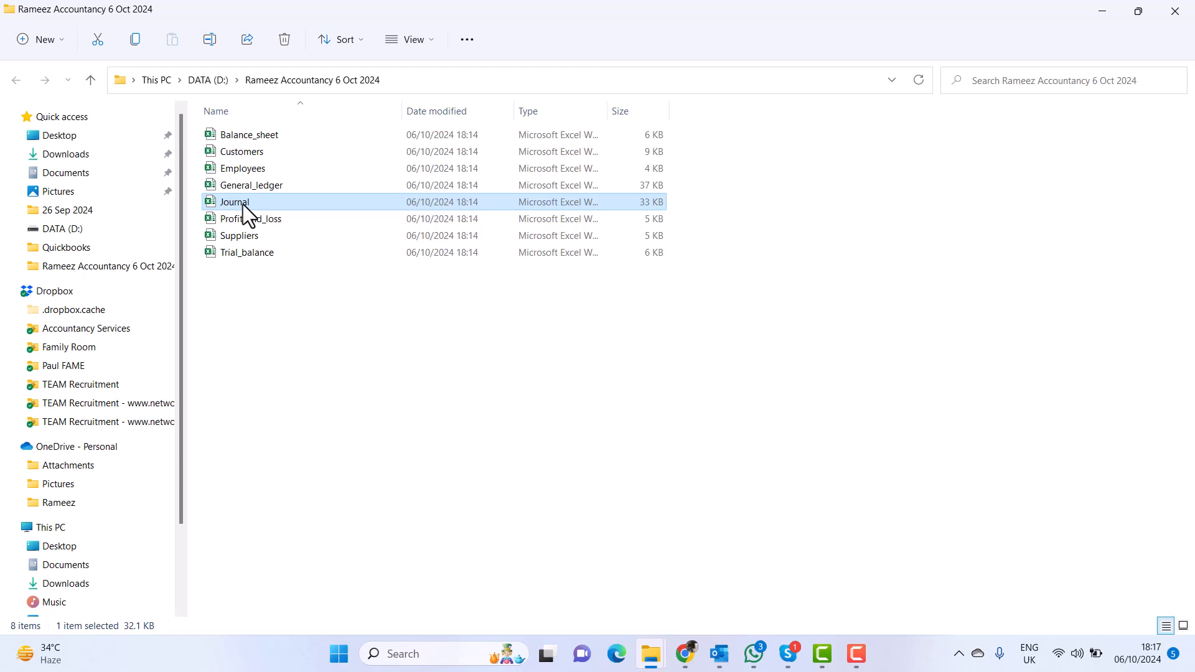
{"action": "double_click", "coordinate": [242, 204]}
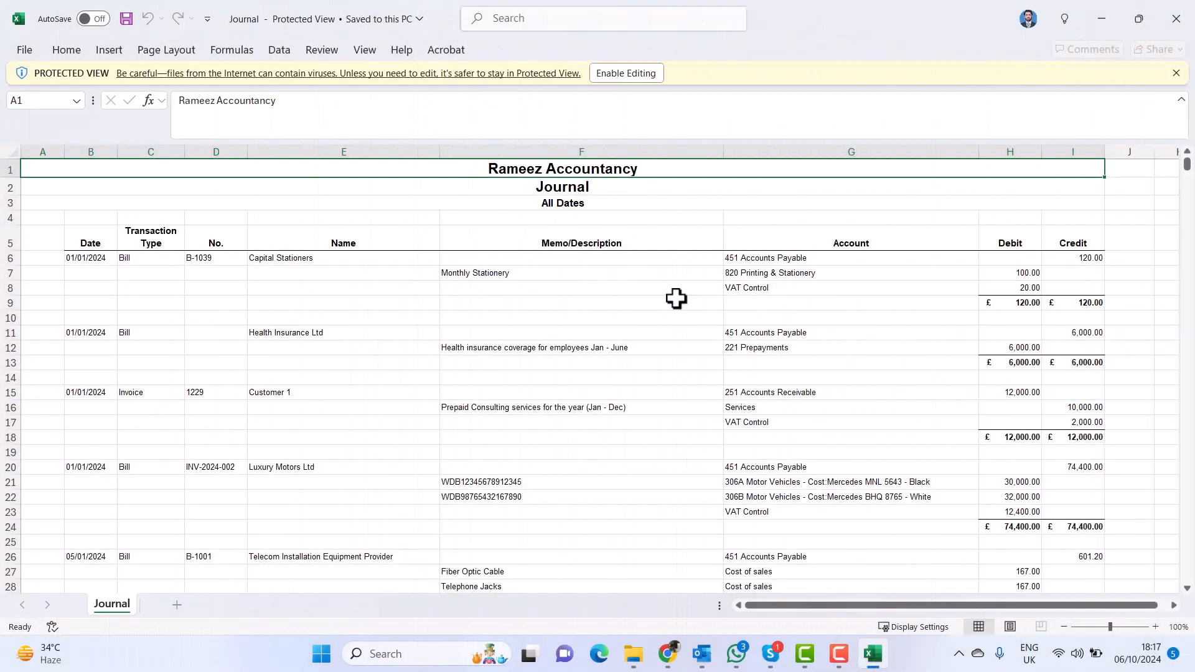
{"action": "scroll", "coordinate": [676, 298], "scroll_direction": "down", "scroll_amount": 2}
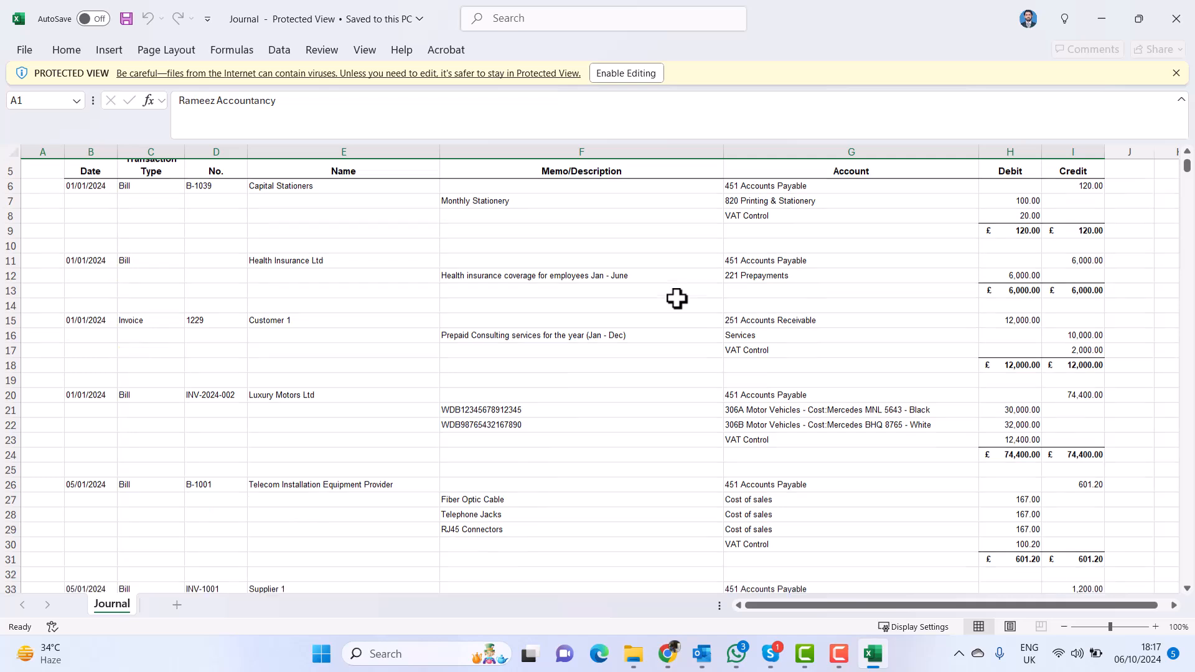
{"action": "scroll", "coordinate": [676, 299], "scroll_direction": "down", "scroll_amount": 10}
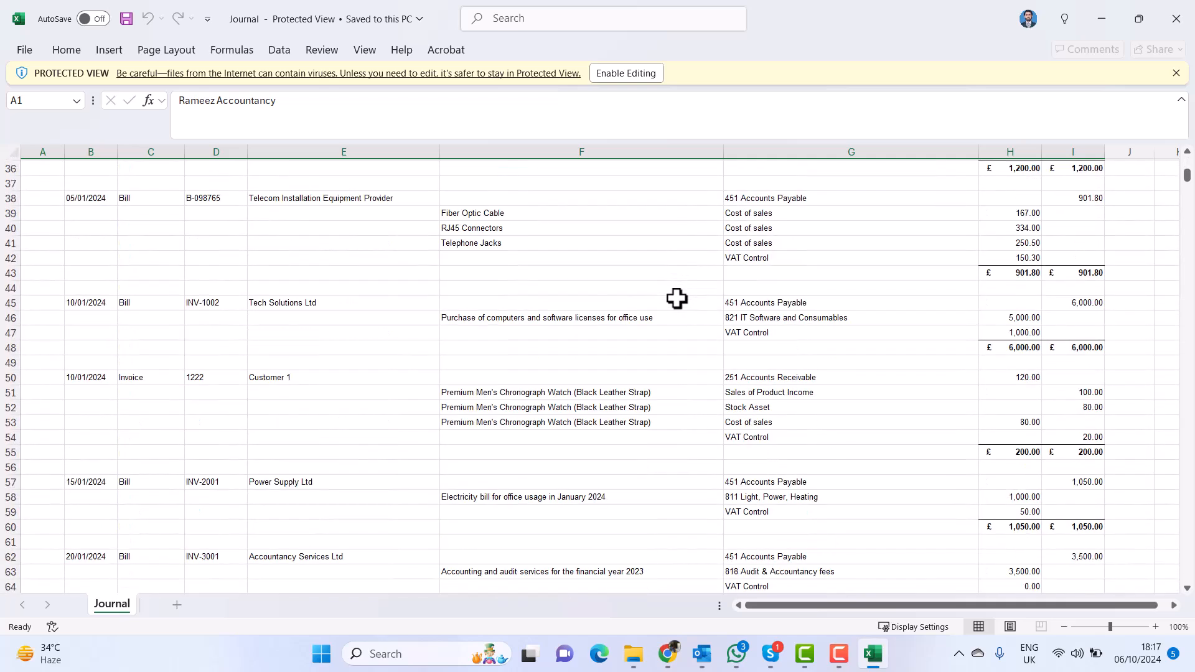
{"action": "scroll", "coordinate": [676, 298], "scroll_direction": "down", "scroll_amount": 11}
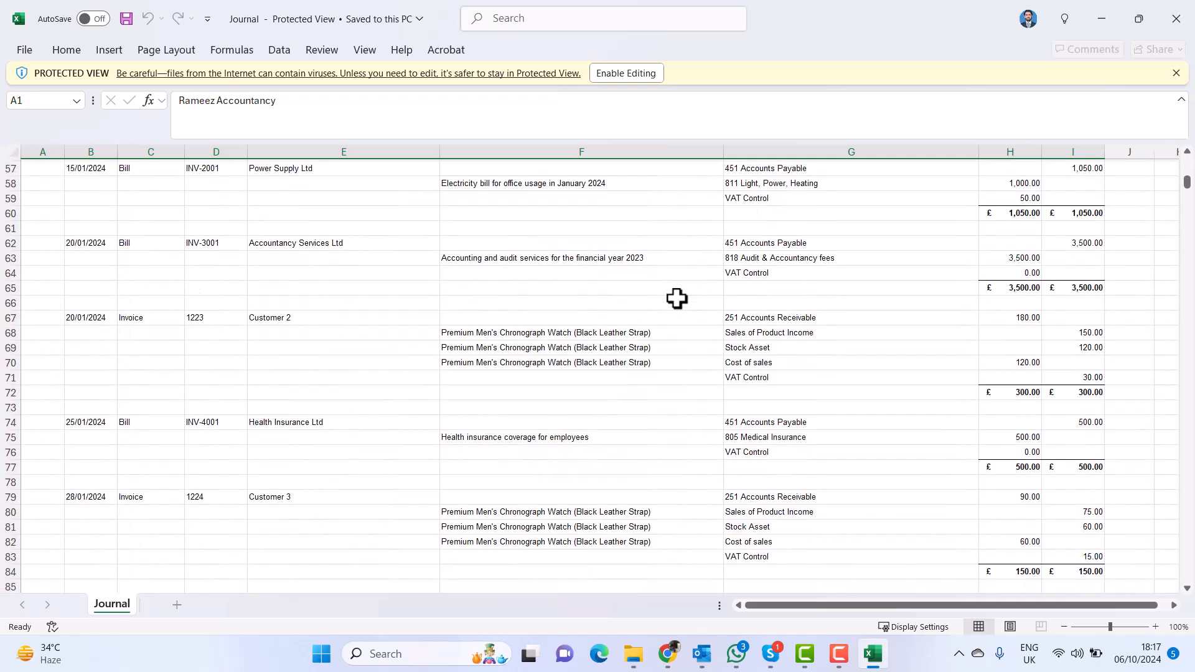
{"action": "scroll", "coordinate": [676, 299], "scroll_direction": "down", "scroll_amount": 14}
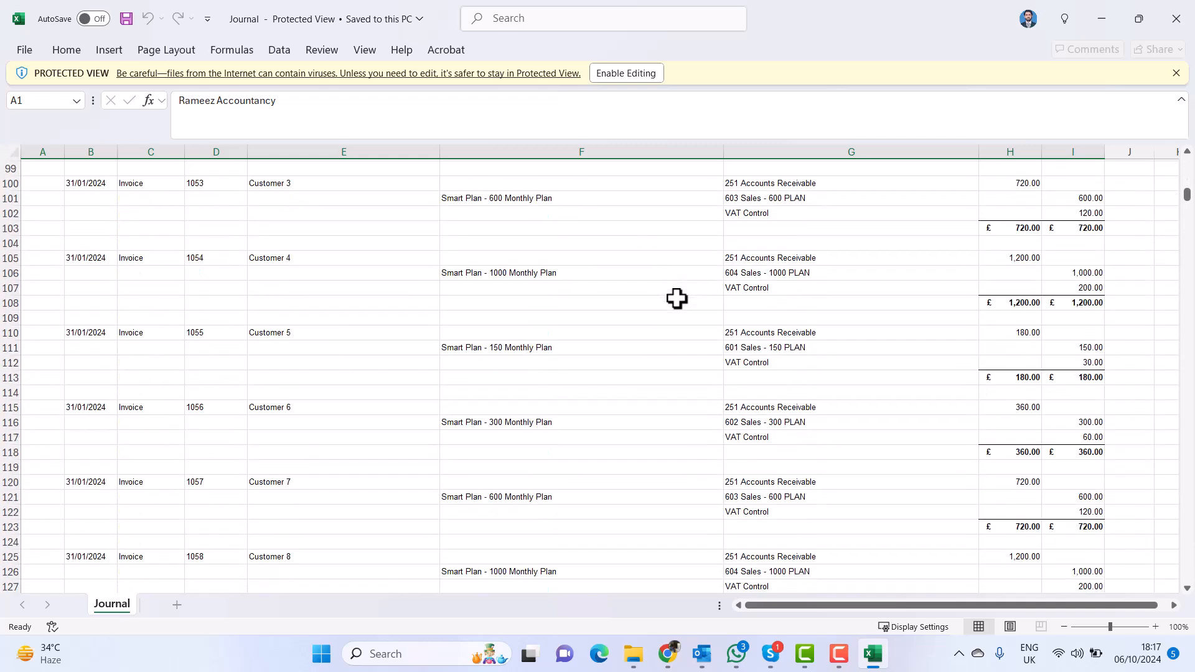
{"action": "scroll", "coordinate": [676, 299], "scroll_direction": "down", "scroll_amount": 20}
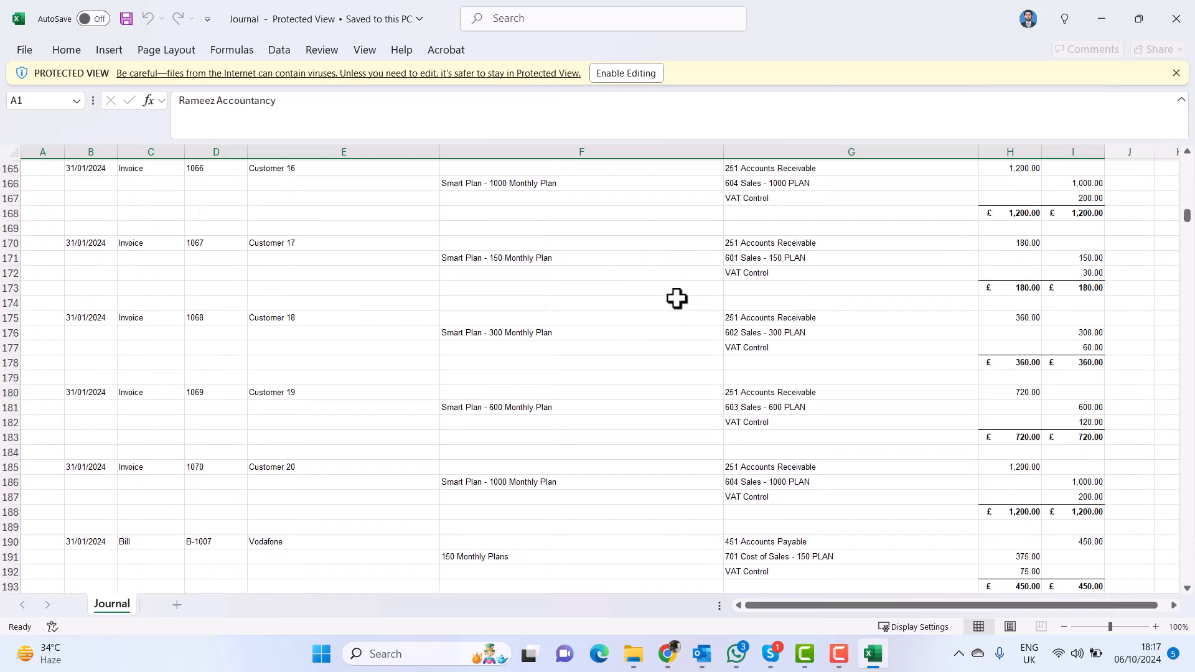
{"action": "scroll", "coordinate": [509, 328], "scroll_direction": "down", "scroll_amount": 17}
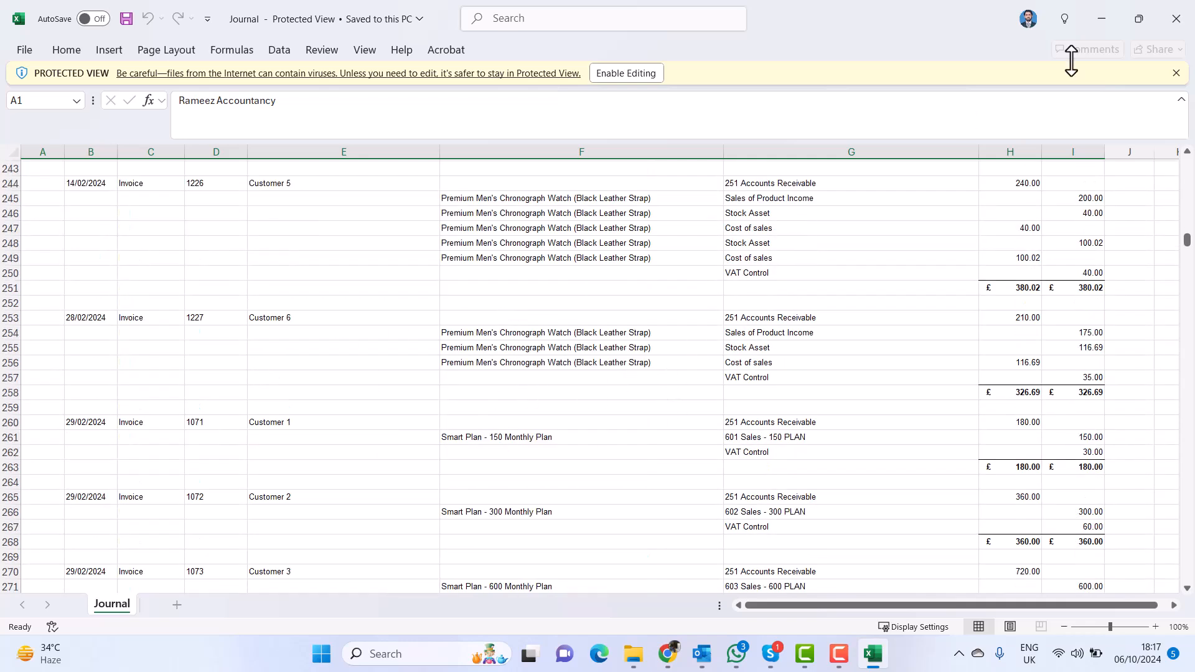
{"action": "left_click", "coordinate": [1173, 20]}
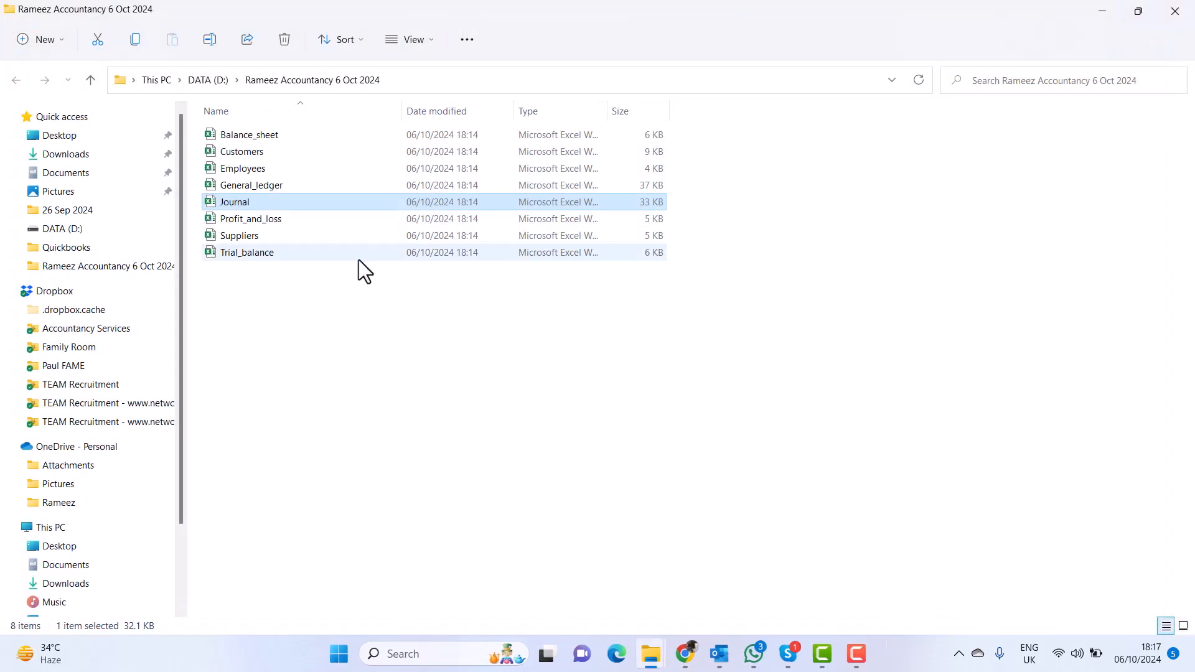
Open the exported Trial_balance workbook, look through all its account balances to the TOTAL row, and close it
{"action": "left_click", "coordinate": [261, 266]}
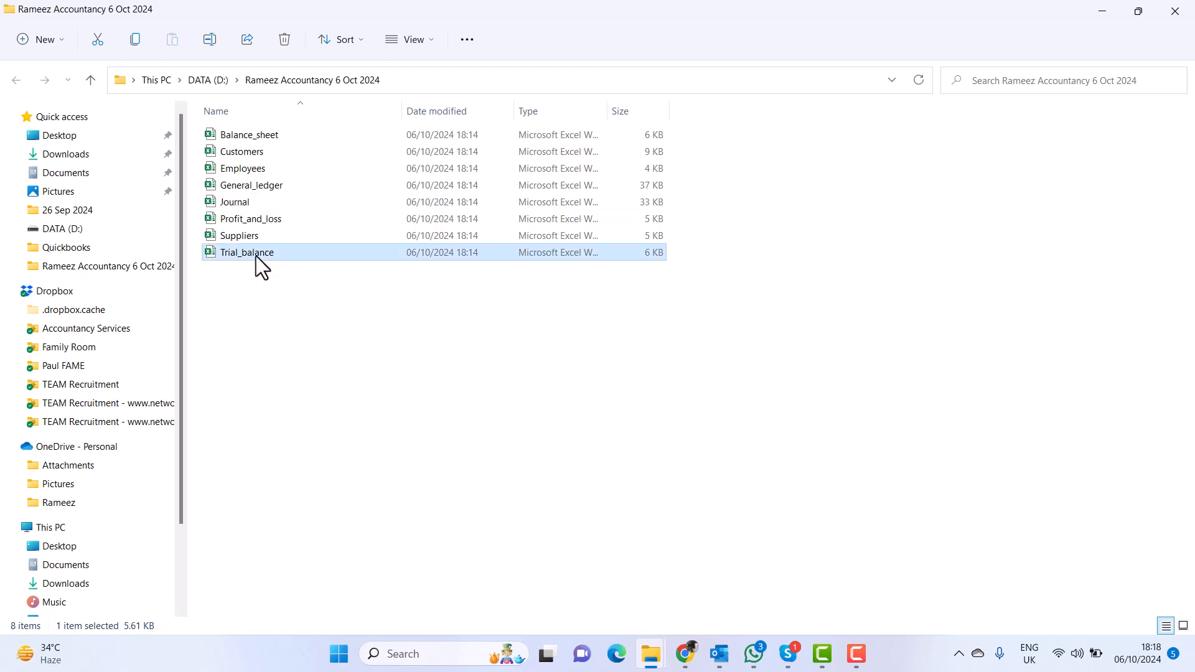
{"action": "double_click", "coordinate": [255, 256]}
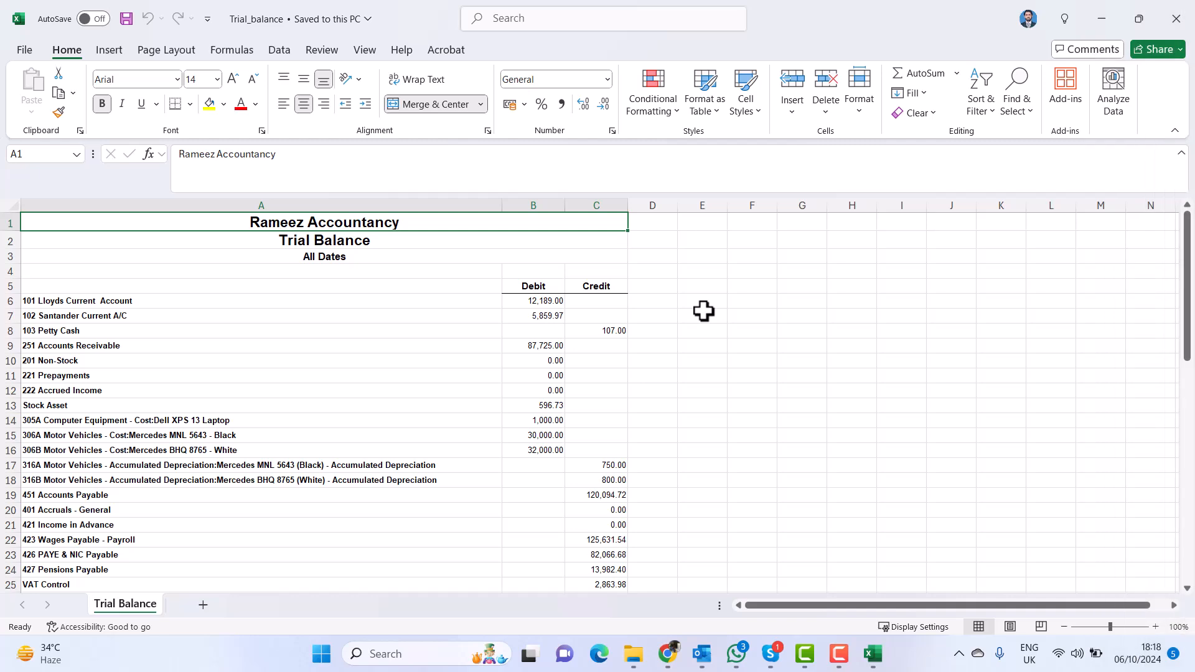
{"action": "scroll", "coordinate": [703, 311], "scroll_direction": "down", "scroll_amount": 1}
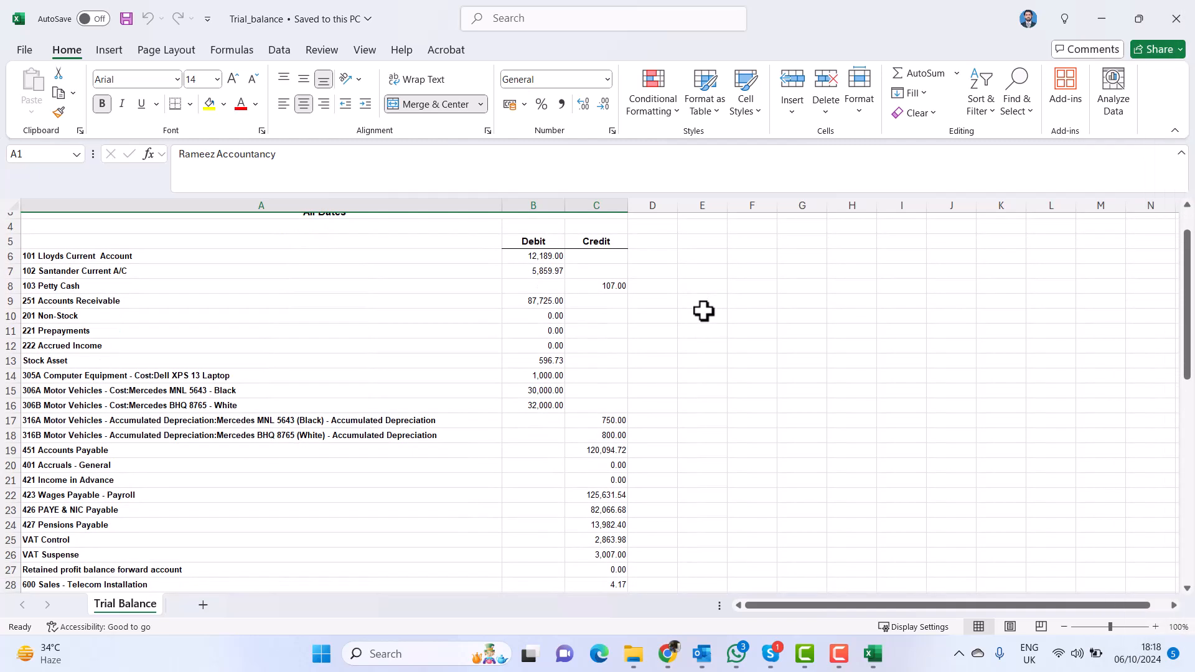
{"action": "scroll", "coordinate": [703, 311], "scroll_direction": "down", "scroll_amount": 6}
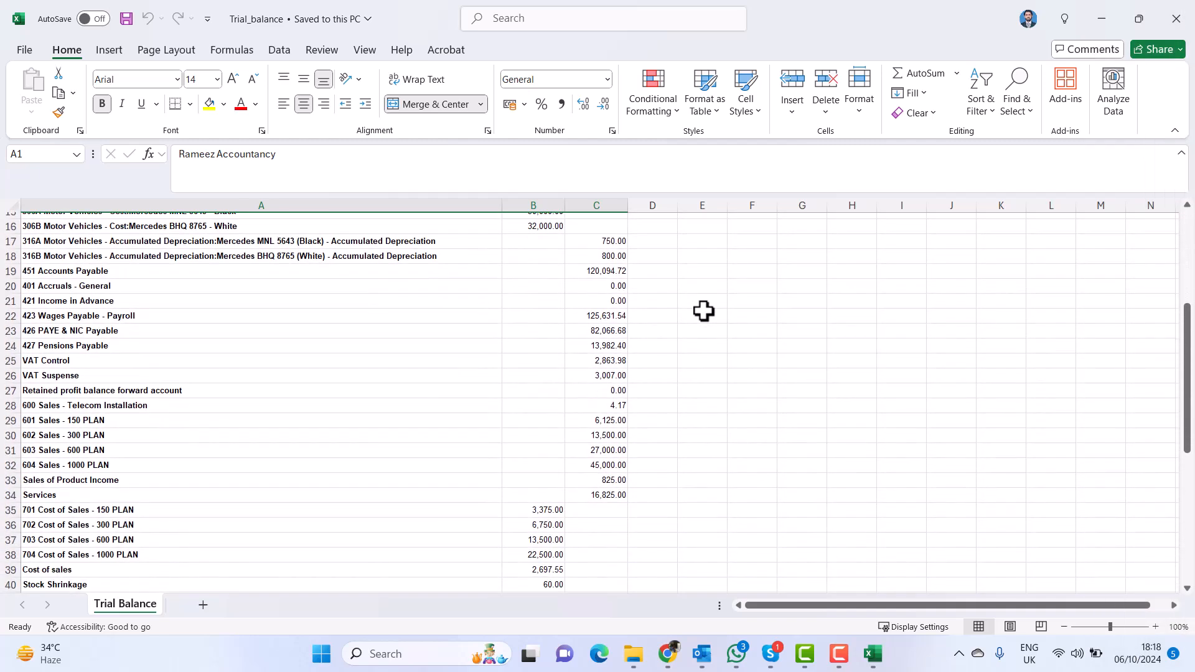
{"action": "scroll", "coordinate": [703, 310], "scroll_direction": "down", "scroll_amount": 7}
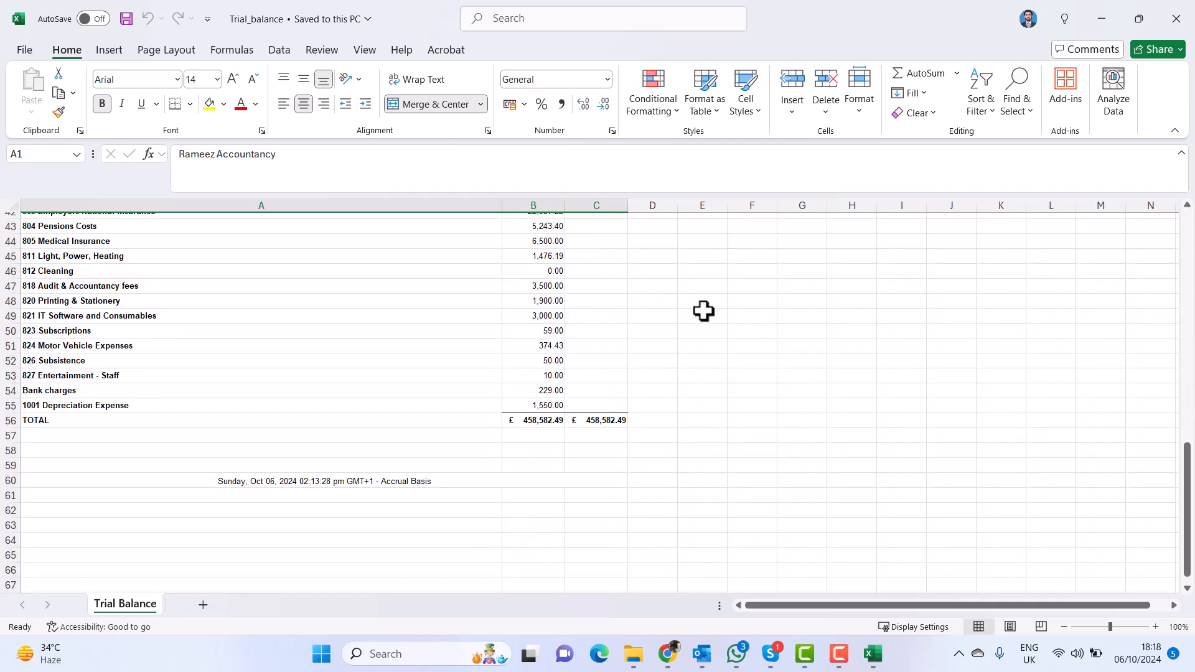
{"action": "scroll", "coordinate": [703, 311], "scroll_direction": "up", "scroll_amount": 3}
{"action": "scroll", "coordinate": [703, 310], "scroll_direction": "up", "scroll_amount": 11}
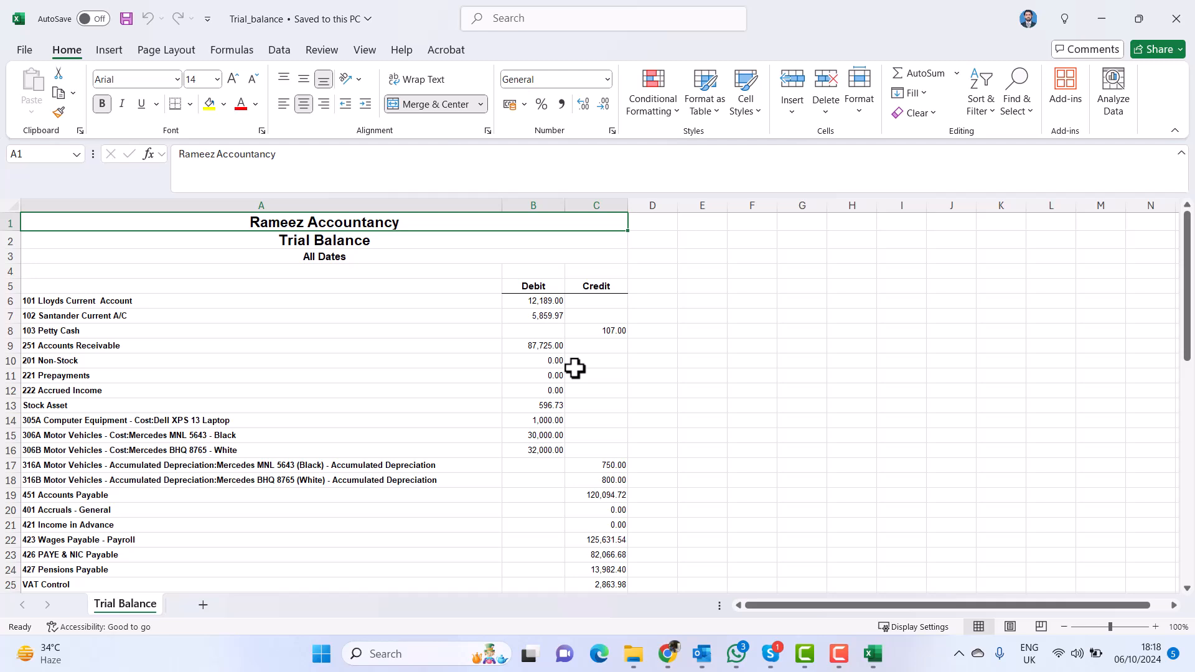
{"action": "scroll", "coordinate": [574, 369], "scroll_direction": "down", "scroll_amount": 2}
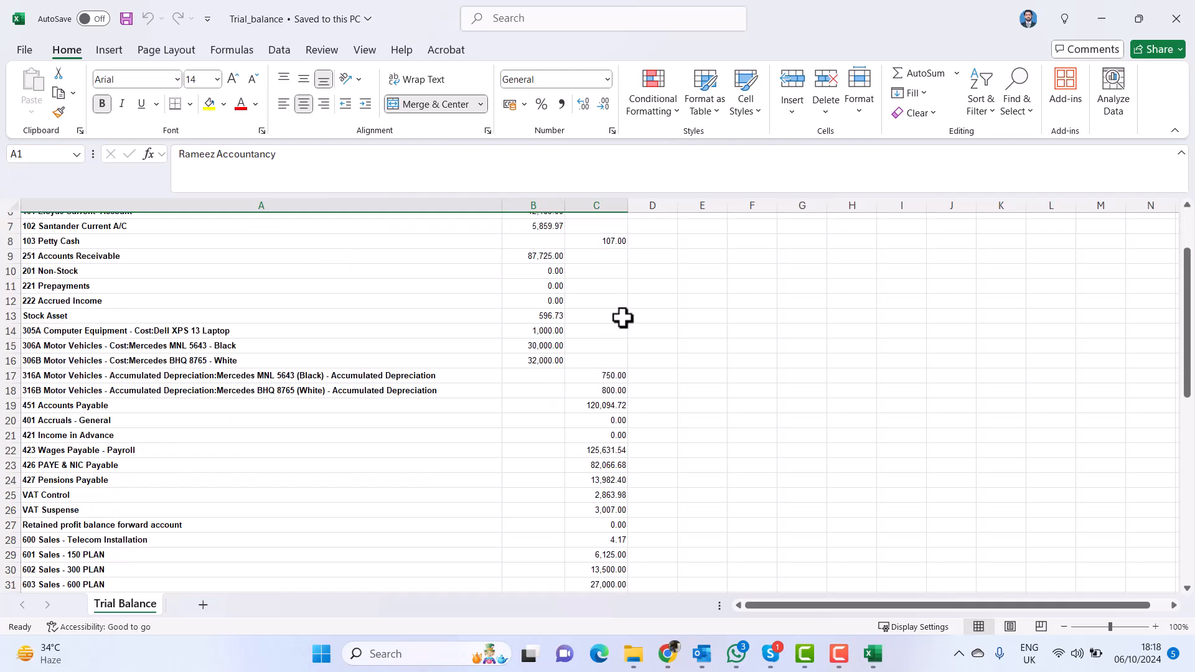
{"action": "left_click", "coordinate": [1171, 22]}
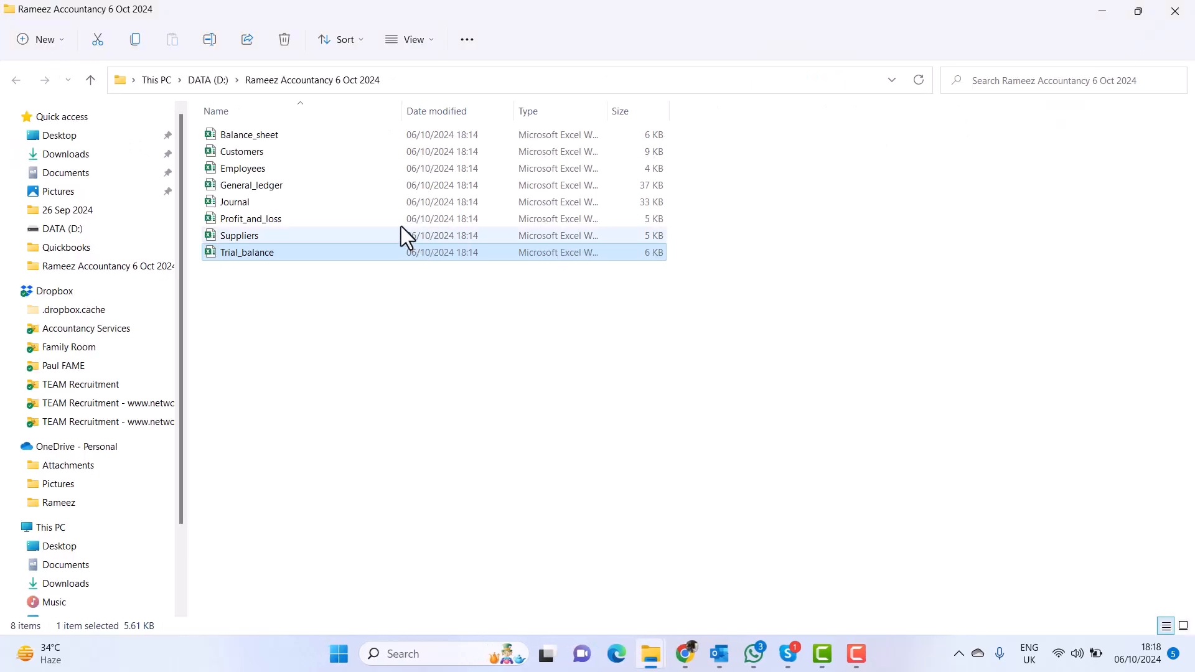
Open the exported Profit_and_loss workbook with editing enabled and look through the report from Income to Net Income
{"action": "left_click", "coordinate": [277, 222]}
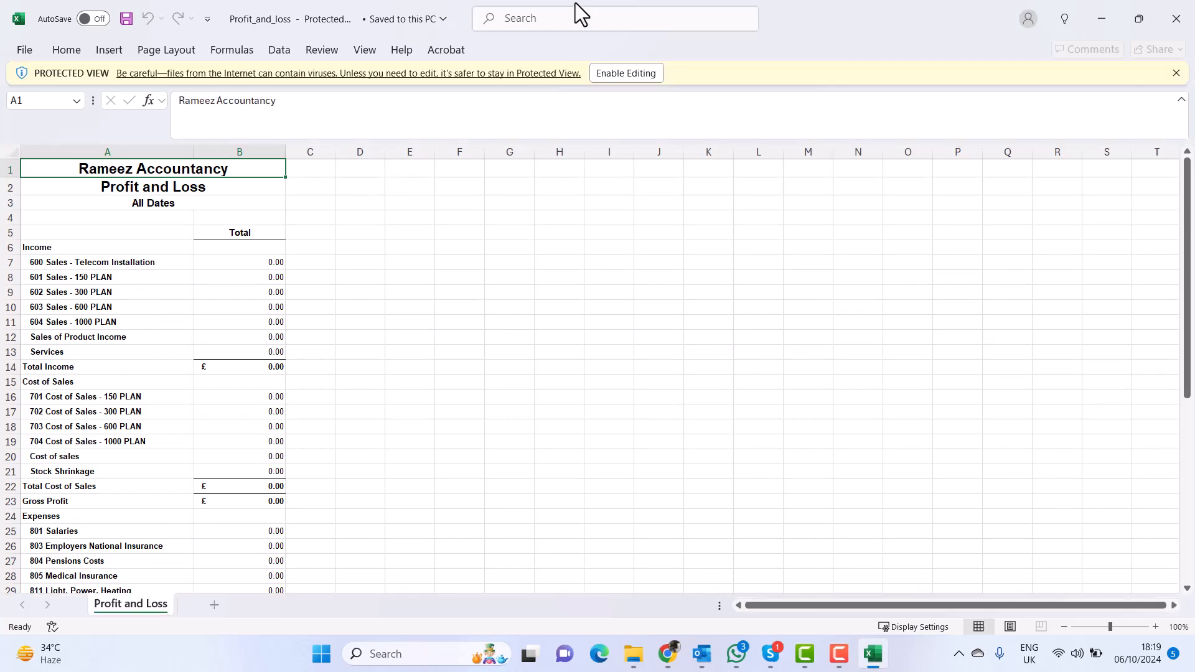
{"action": "left_click", "coordinate": [648, 70]}
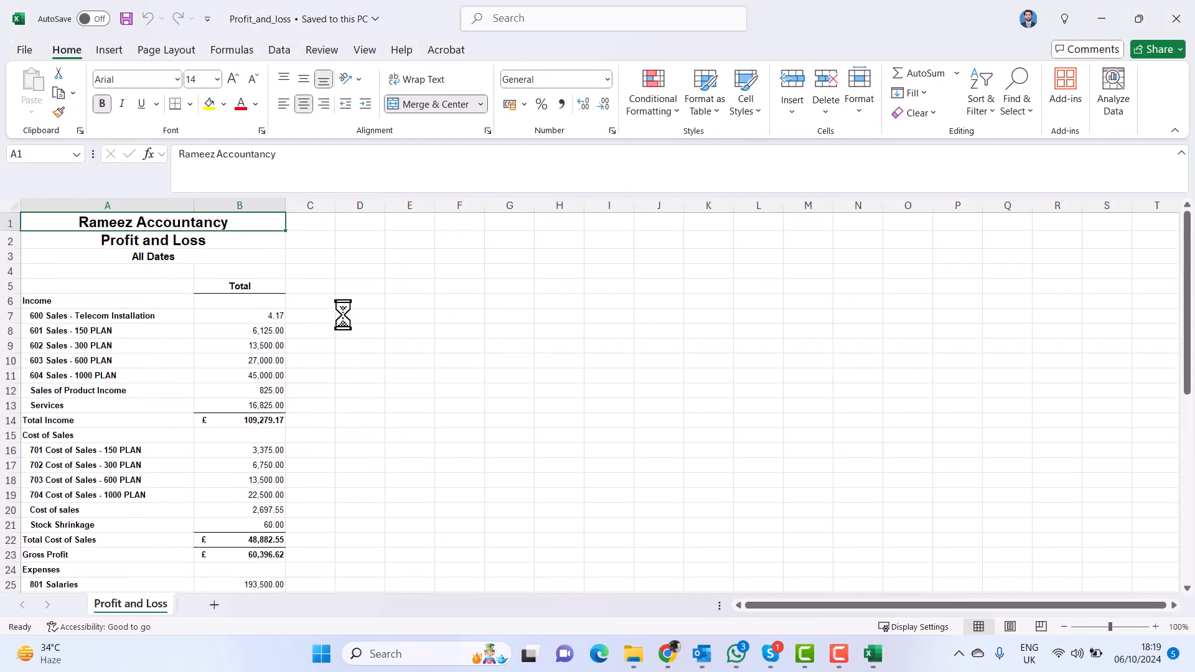
{"action": "scroll", "coordinate": [342, 314], "scroll_direction": "down", "scroll_amount": 4}
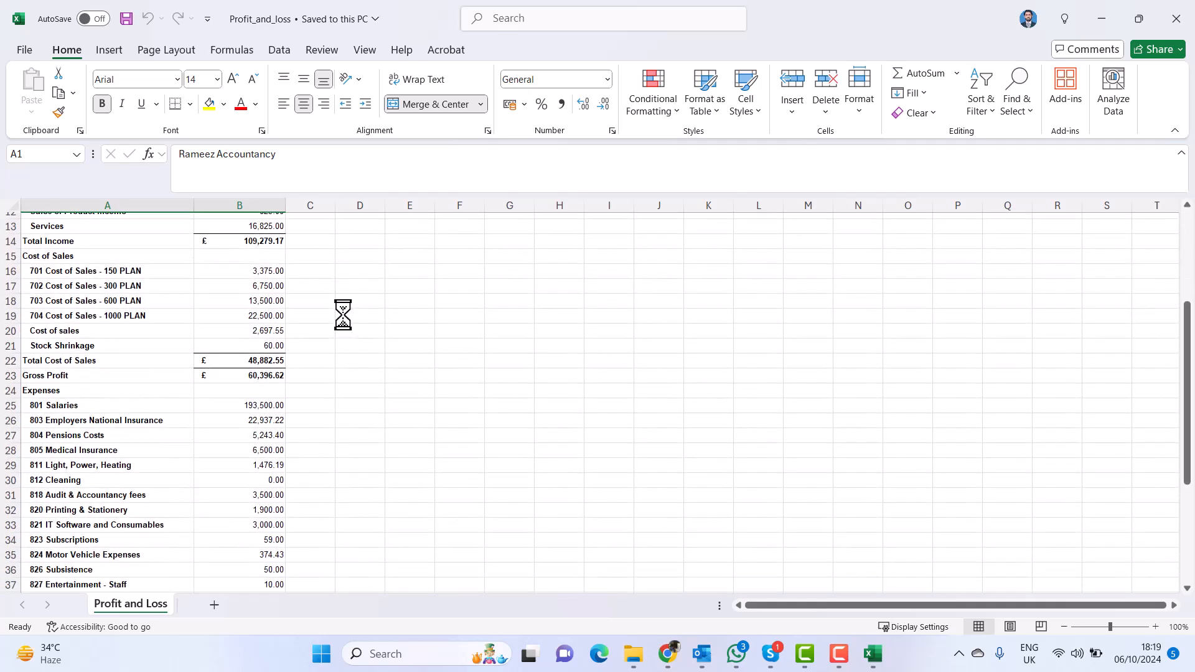
{"action": "scroll", "coordinate": [342, 314], "scroll_direction": "down", "scroll_amount": 2}
{"action": "scroll", "coordinate": [343, 314], "scroll_direction": "down", "scroll_amount": 2}
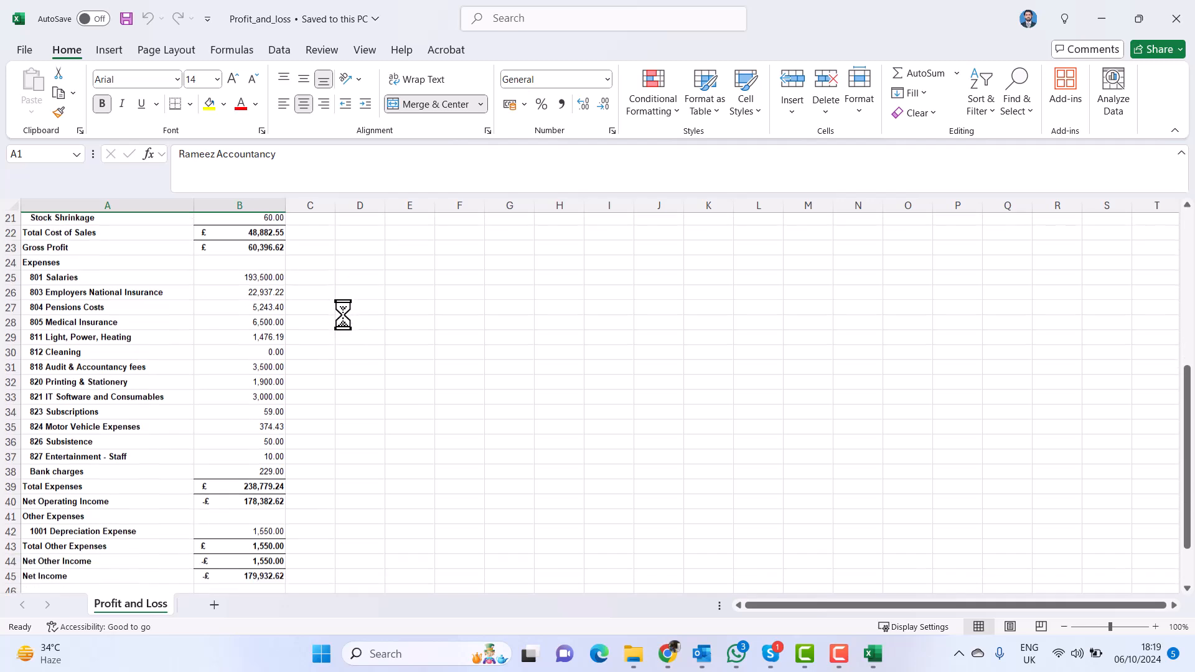
{"action": "scroll", "coordinate": [343, 315], "scroll_direction": "down", "scroll_amount": 1}
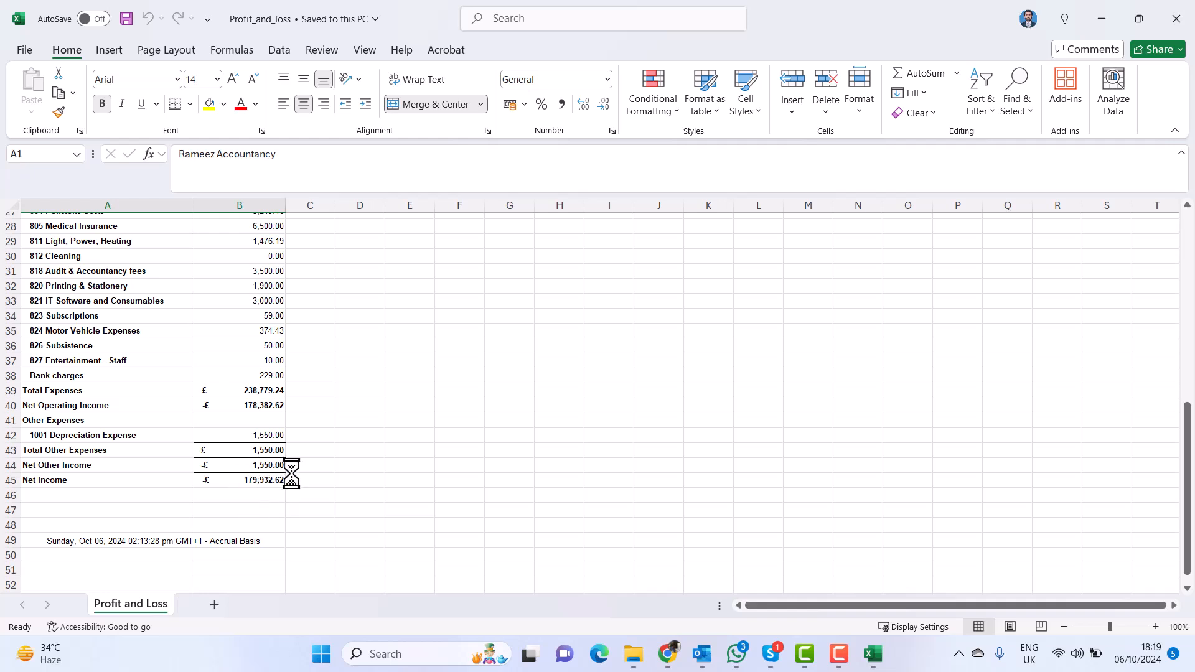
Inspect the formulas behind Net Operating Income in B40 and Total Expenses in B39 at a larger zoom
{"action": "left_click", "coordinate": [259, 403]}
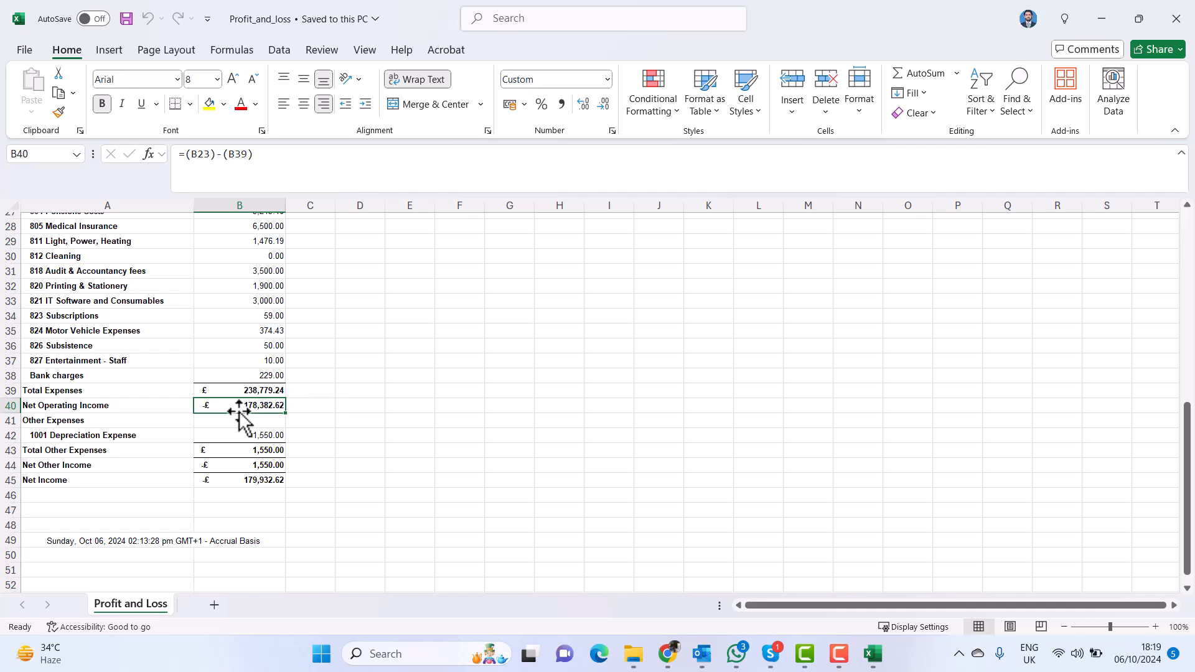
{"action": "left_click", "coordinate": [247, 390]}
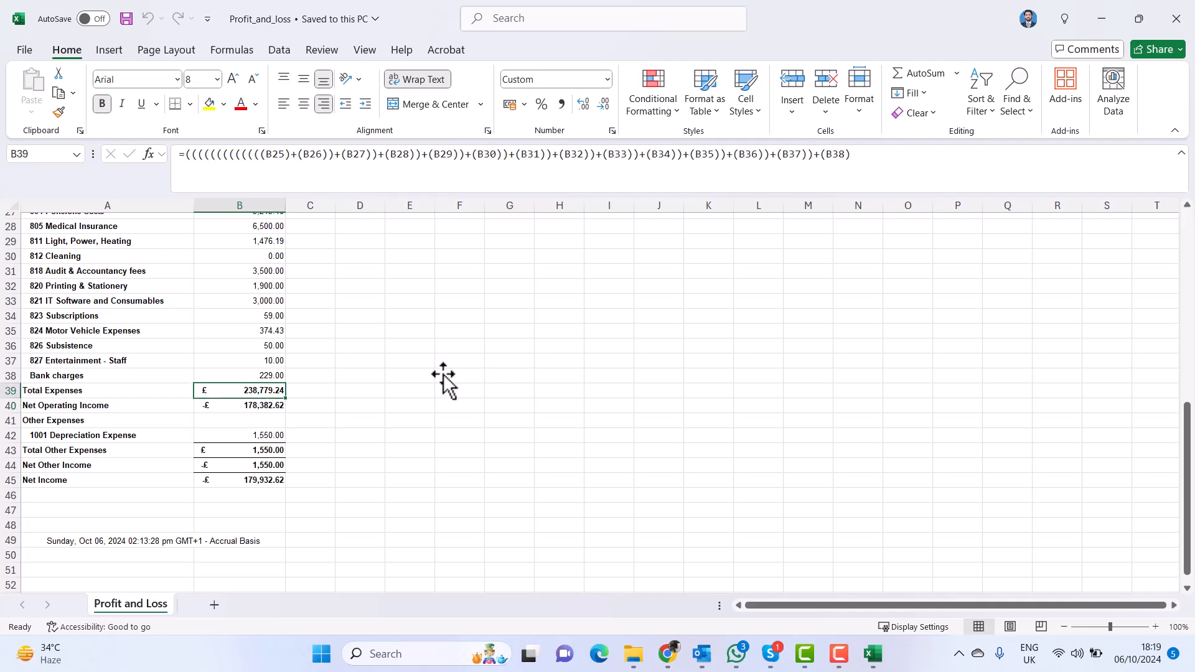
{"action": "scroll", "coordinate": [443, 380], "scroll_direction": "up", "scroll_amount": 4}
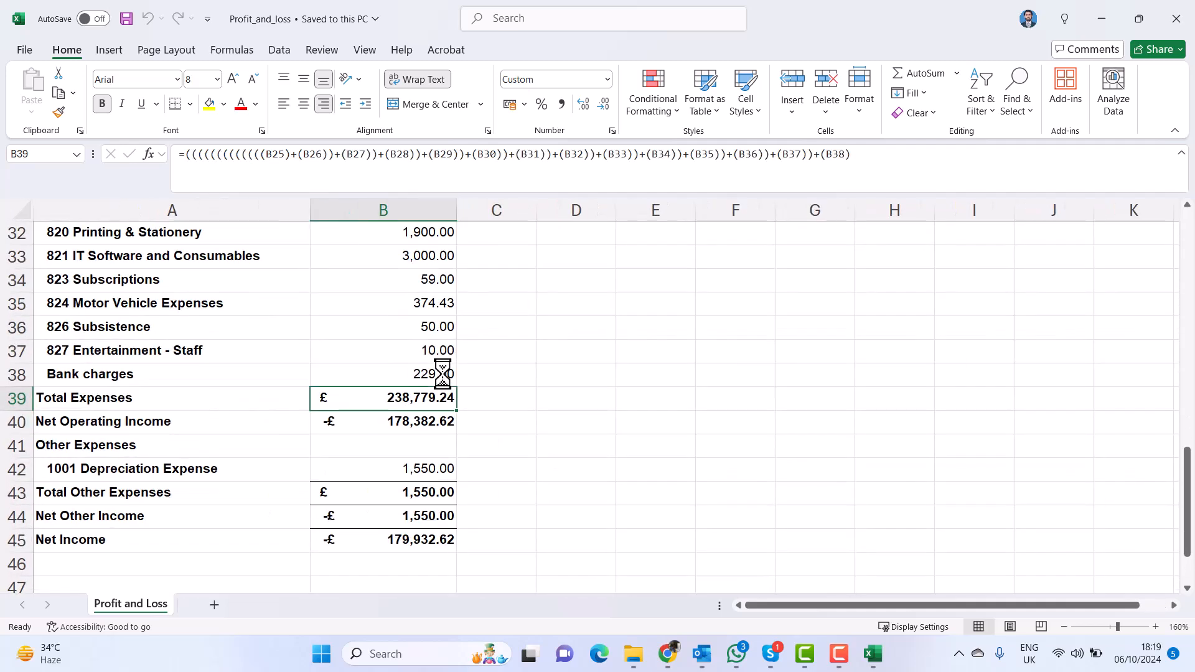
Mark the Net Income figure in B45 in red font, and close the Profit_and_loss workbook without saving
{"action": "left_click", "coordinate": [472, 425]}
{"action": "scroll", "coordinate": [471, 425], "scroll_direction": "up", "scroll_amount": 2}
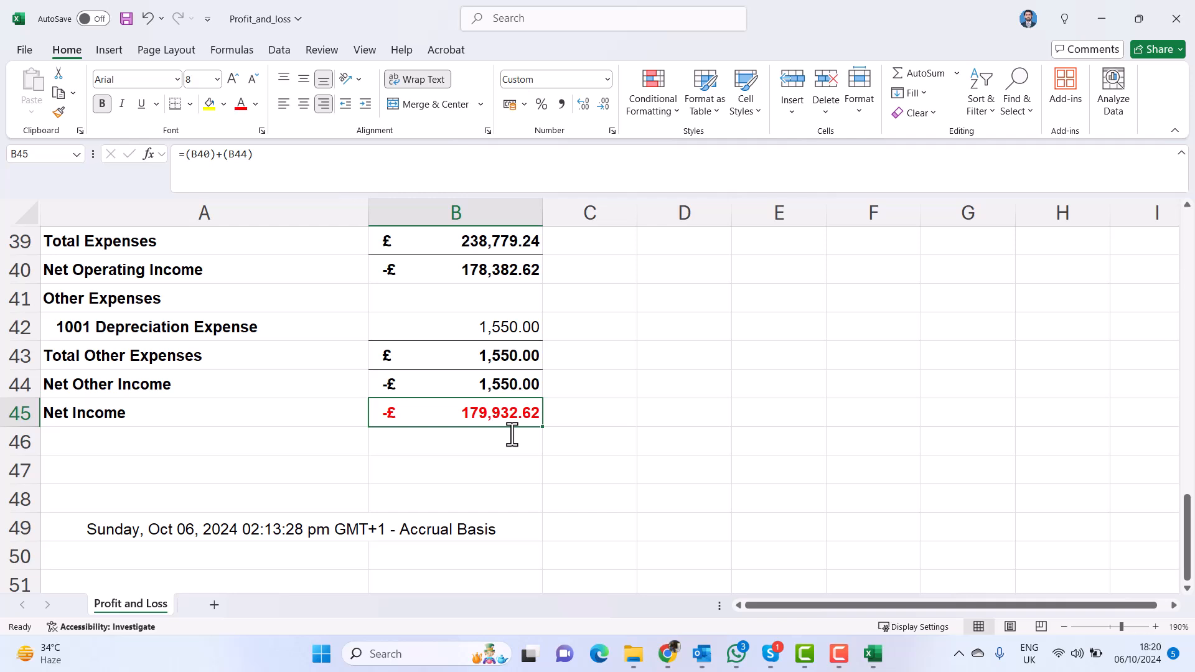
{"action": "left_click", "coordinate": [1167, 21]}
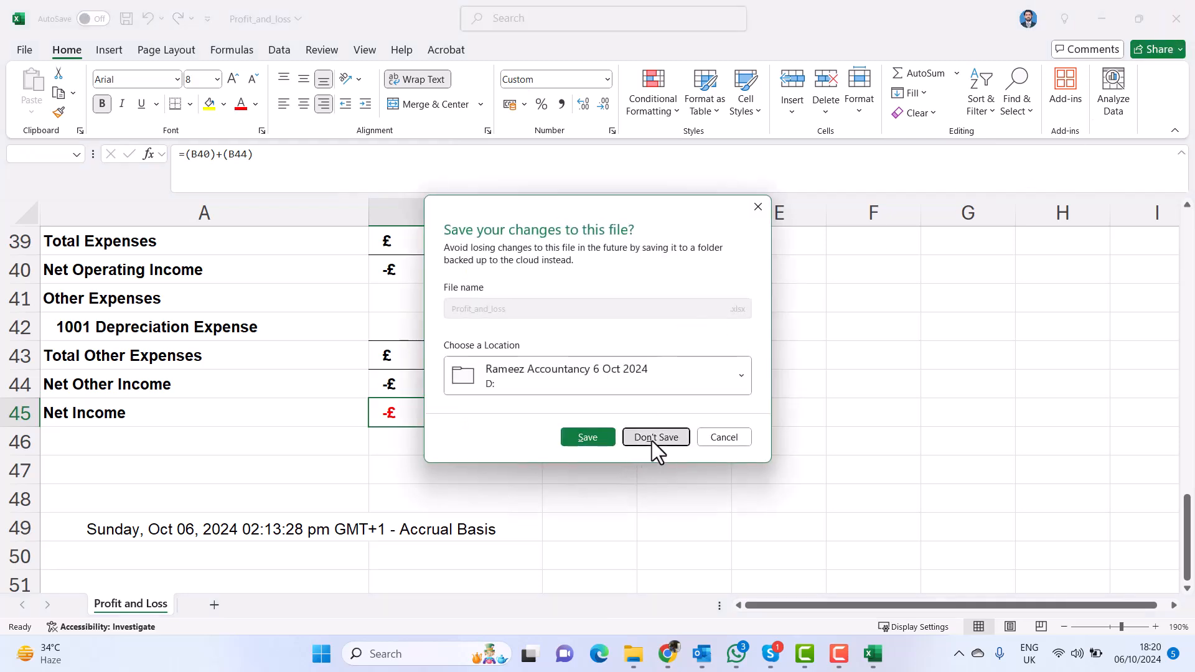
{"action": "left_click", "coordinate": [651, 441]}
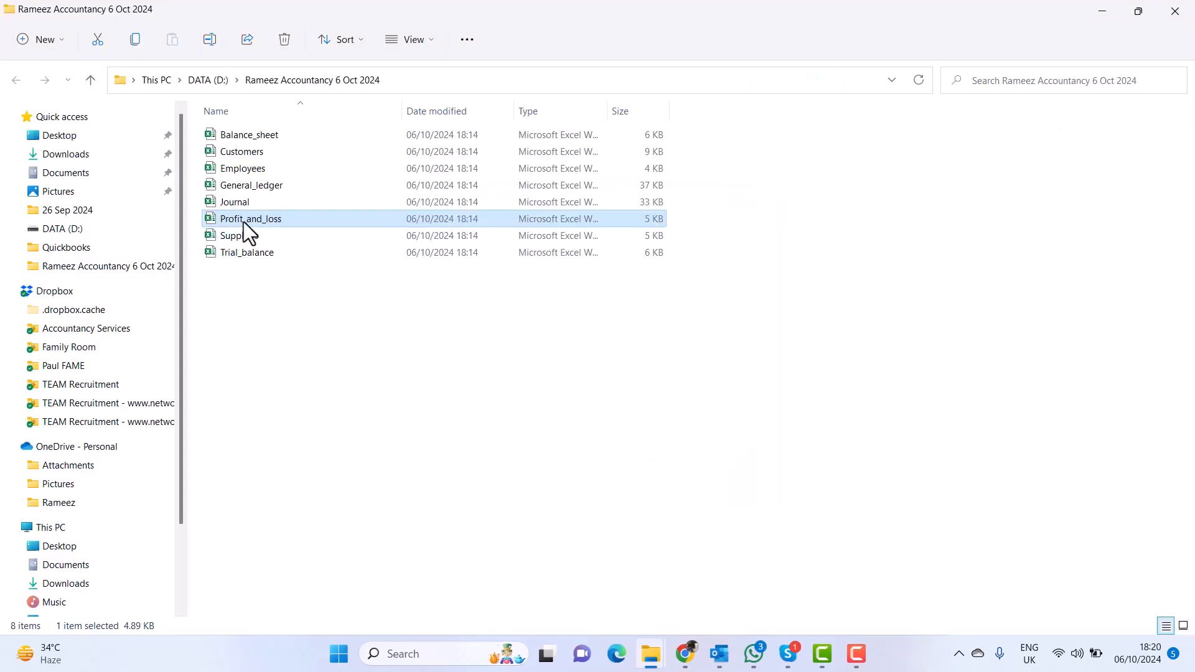
Open the exported Balance_sheet workbook and look through the fixed assets and the cash at bank and in hand
{"action": "left_click", "coordinate": [262, 136]}
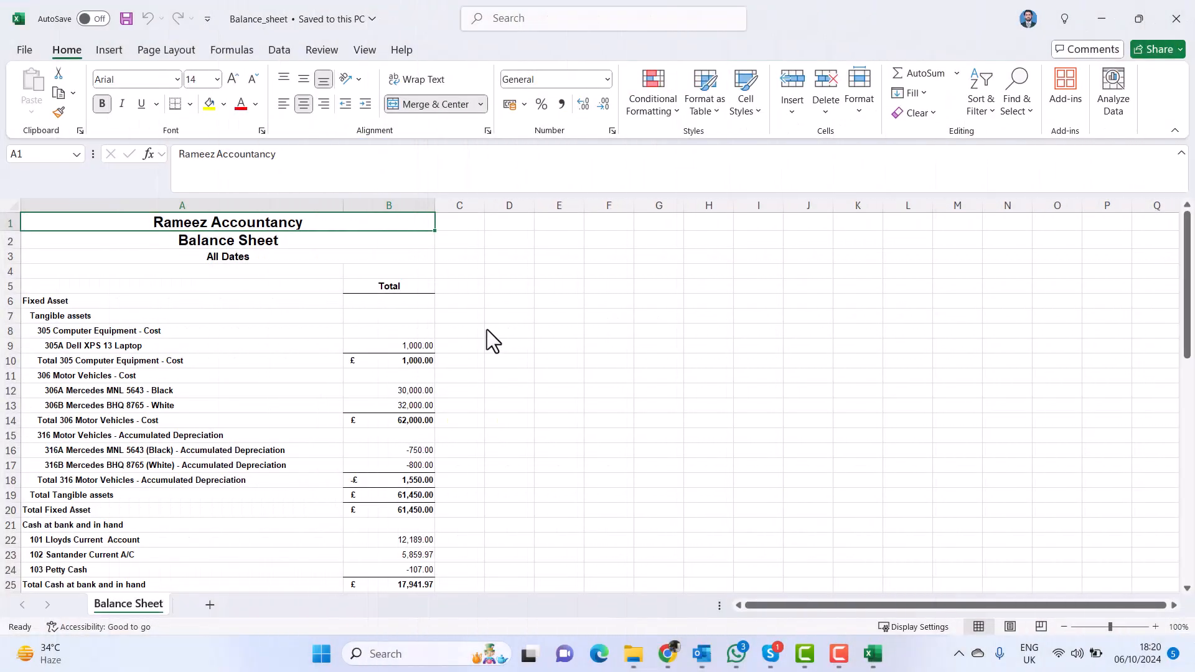
{"action": "scroll", "coordinate": [487, 332], "scroll_direction": "down", "scroll_amount": 2}
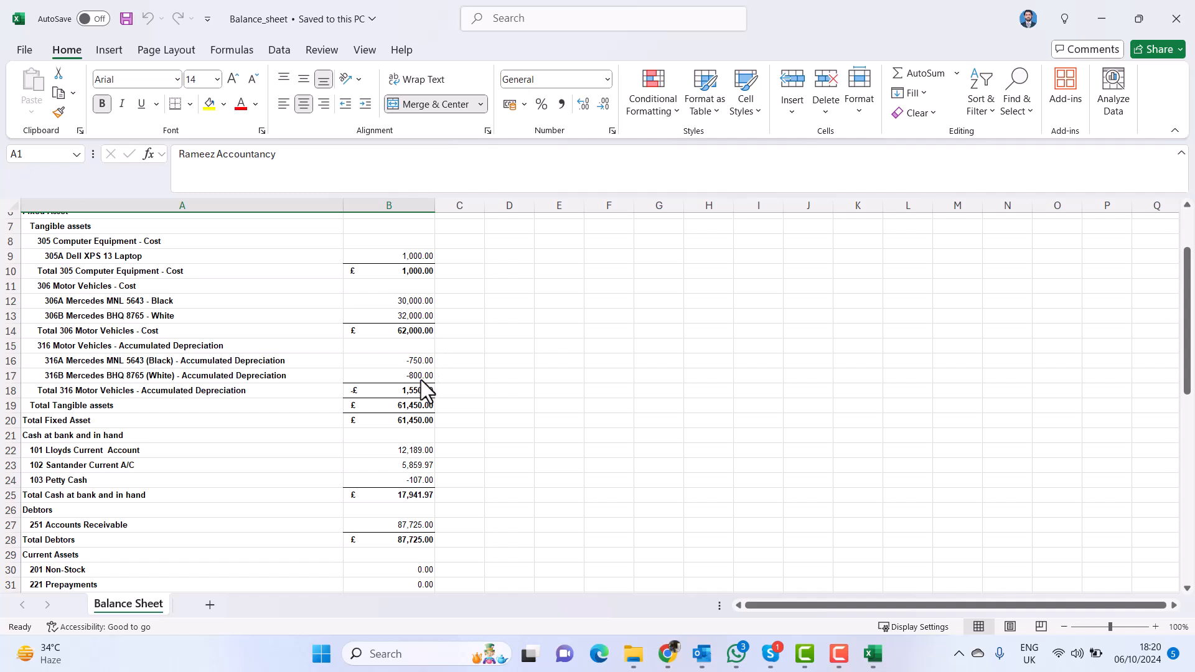
{"action": "scroll", "coordinate": [420, 380], "scroll_direction": "down", "scroll_amount": 1}
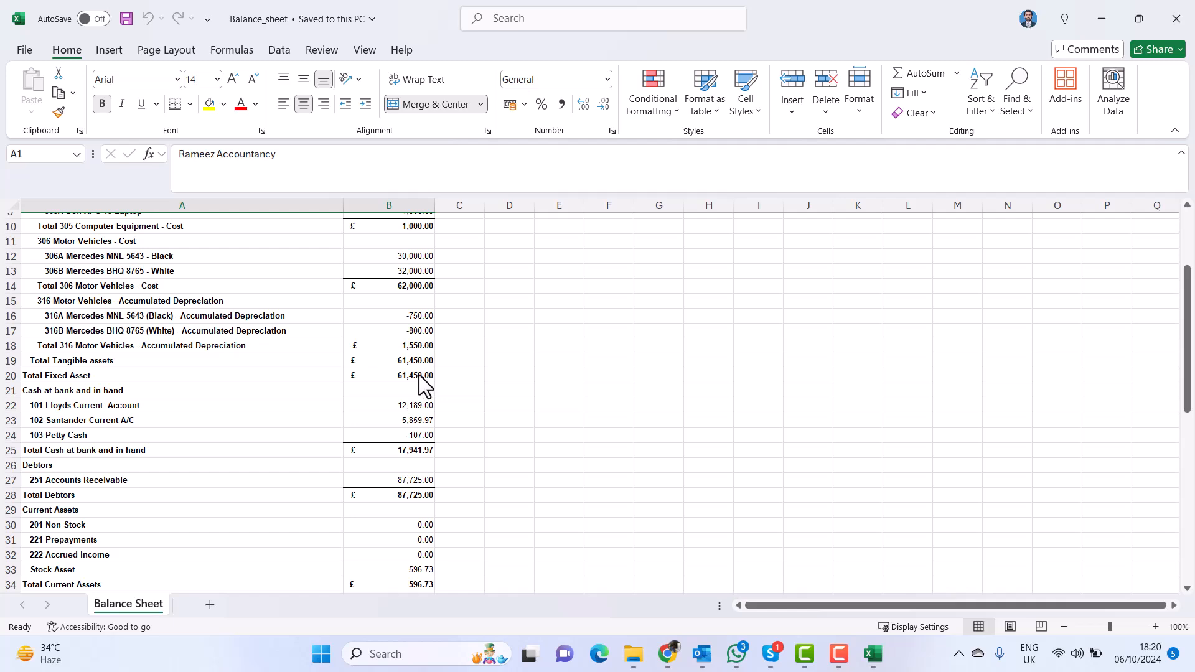
{"action": "scroll", "coordinate": [420, 381], "scroll_direction": "up", "scroll_amount": 1}
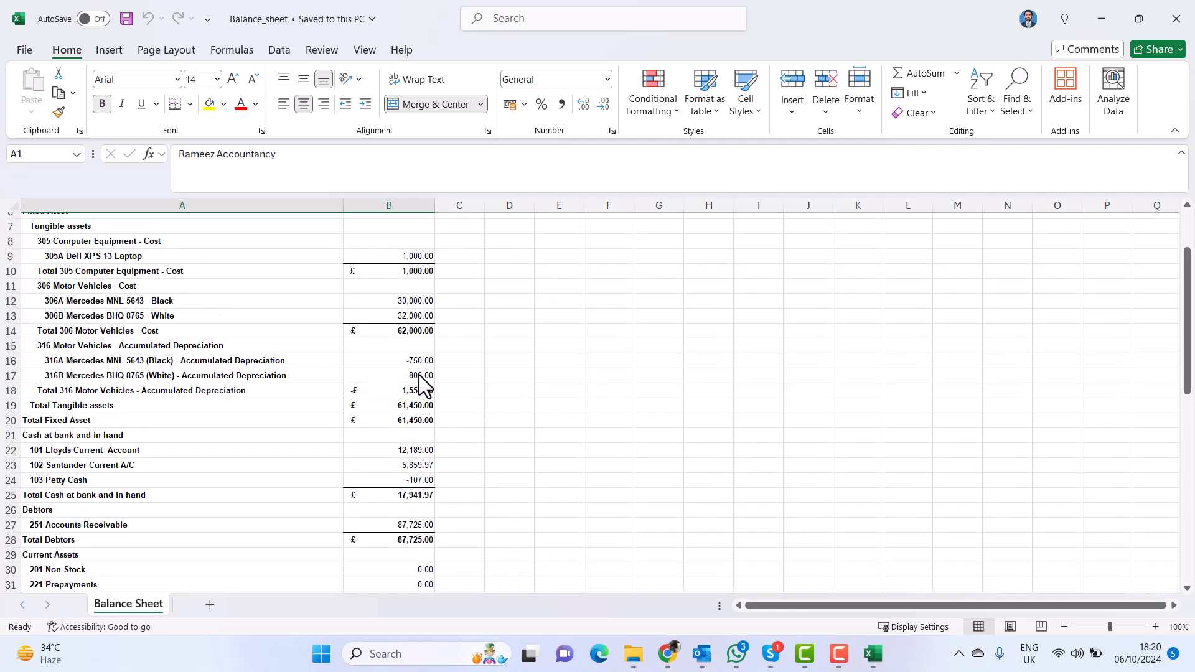
{"action": "scroll", "coordinate": [421, 382], "scroll_direction": "down", "scroll_amount": 1}
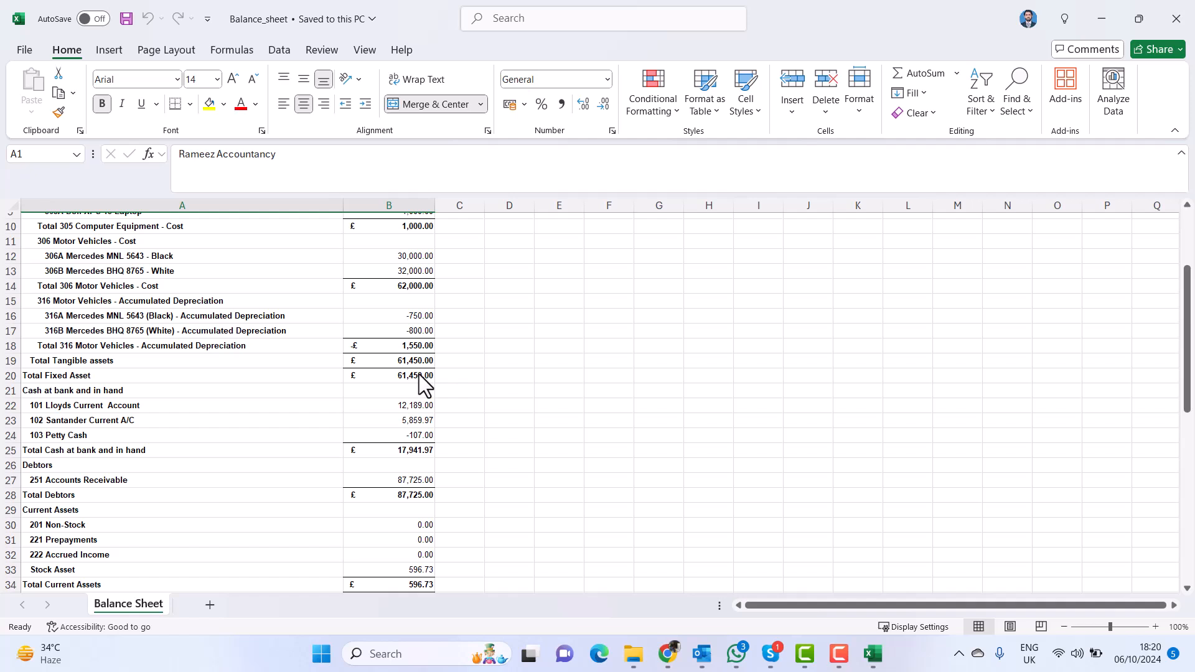
{"action": "scroll", "coordinate": [420, 374], "scroll_direction": "down", "scroll_amount": 1}
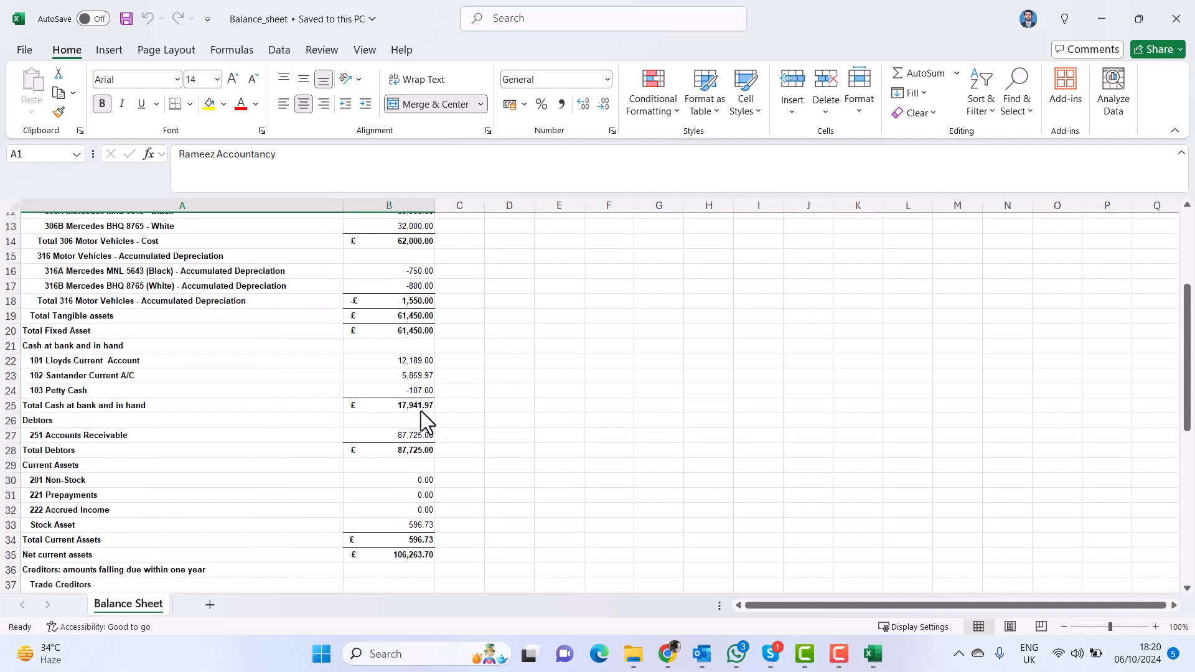
Inspect the Accounts Receivable balance in B27 and the Stock Asset balance in B33
{"action": "left_click", "coordinate": [392, 434]}
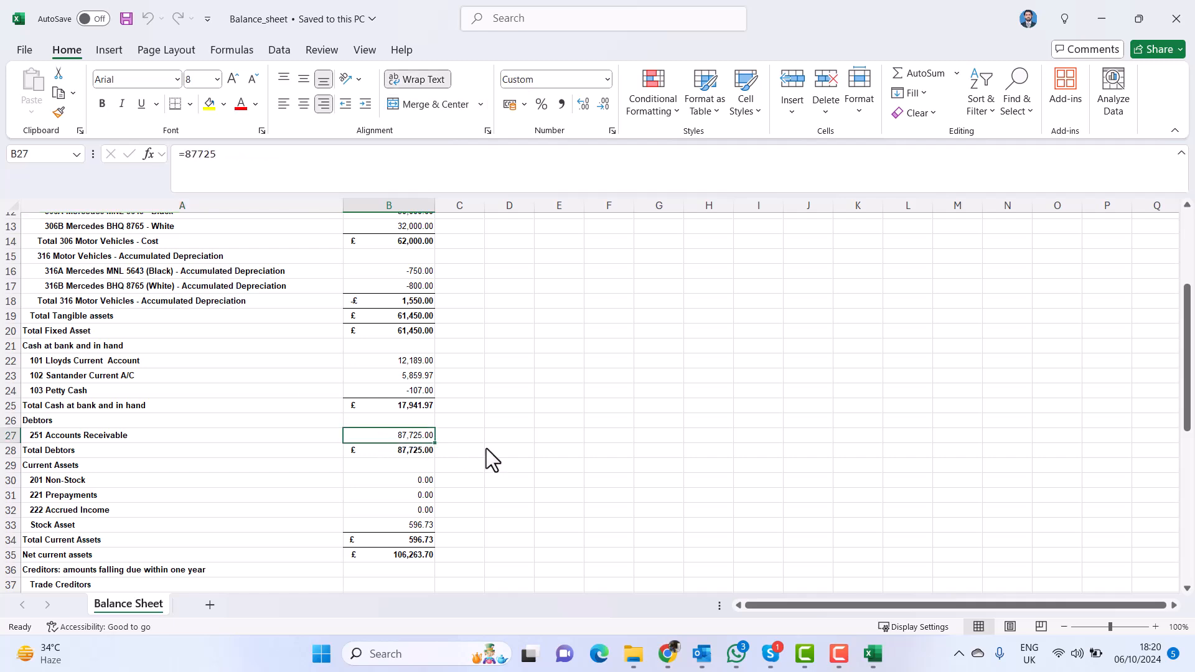
{"action": "scroll", "coordinate": [433, 443], "scroll_direction": "down", "scroll_amount": 2}
{"action": "left_click", "coordinate": [426, 439]}
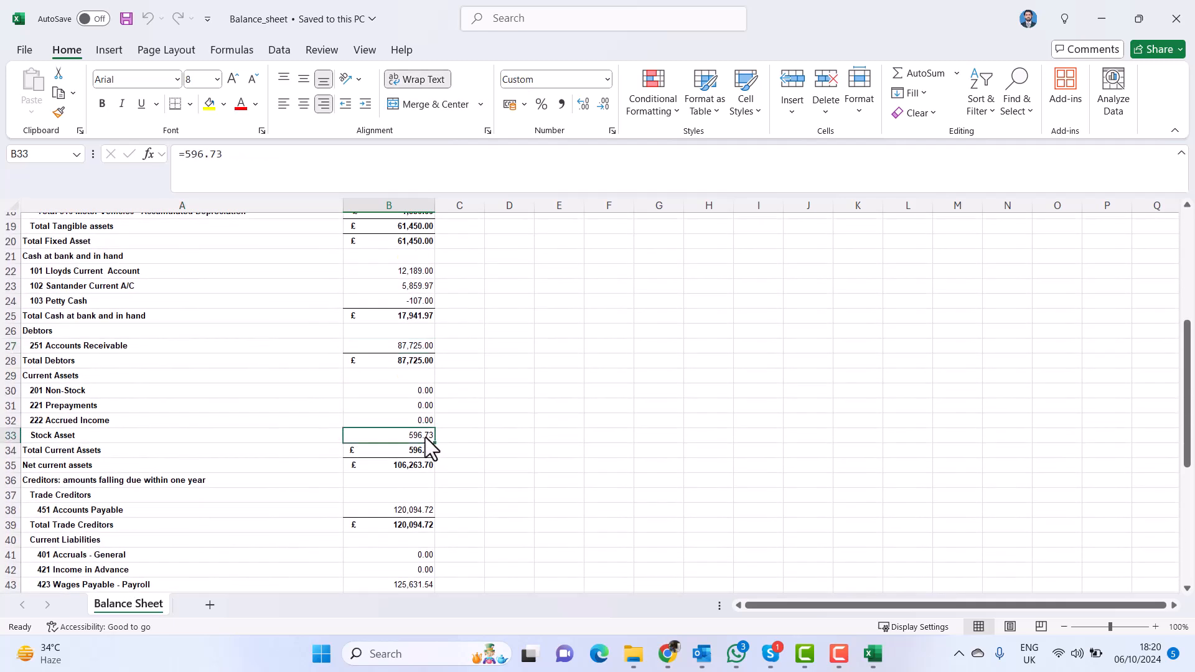
{"action": "scroll", "coordinate": [438, 443], "scroll_direction": "down", "scroll_amount": 3}
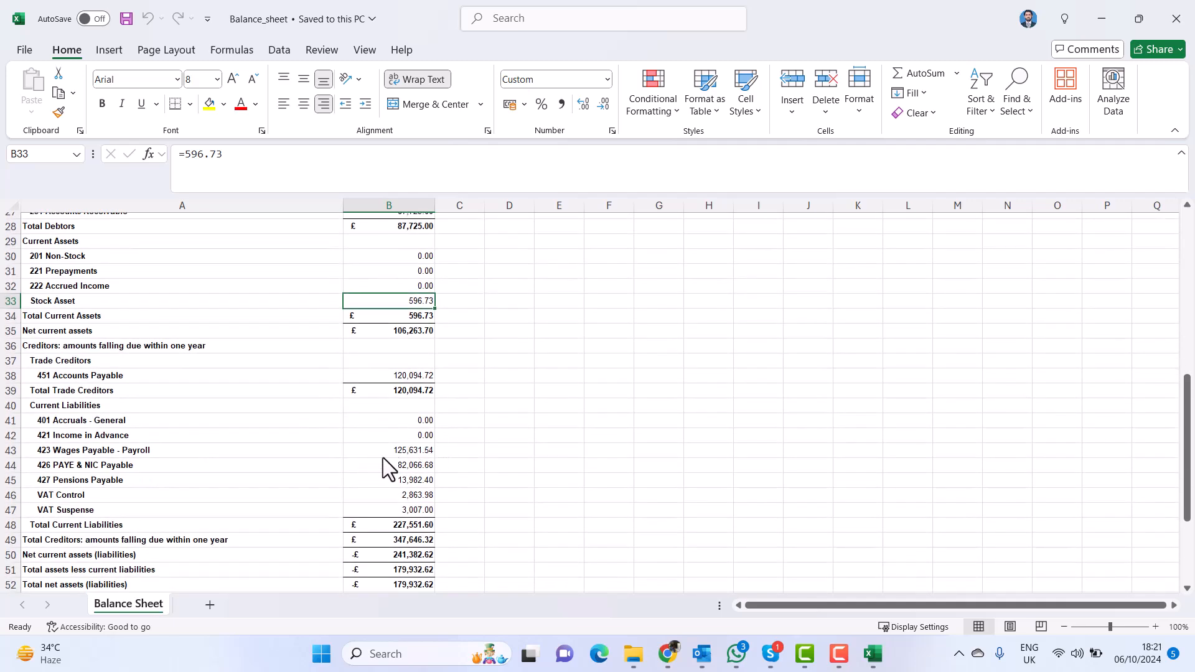
Inspect the current liability balances for wages, PAYE & NIC, pensions and VAT Control in B43 to B46
{"action": "left_click", "coordinate": [401, 455]}
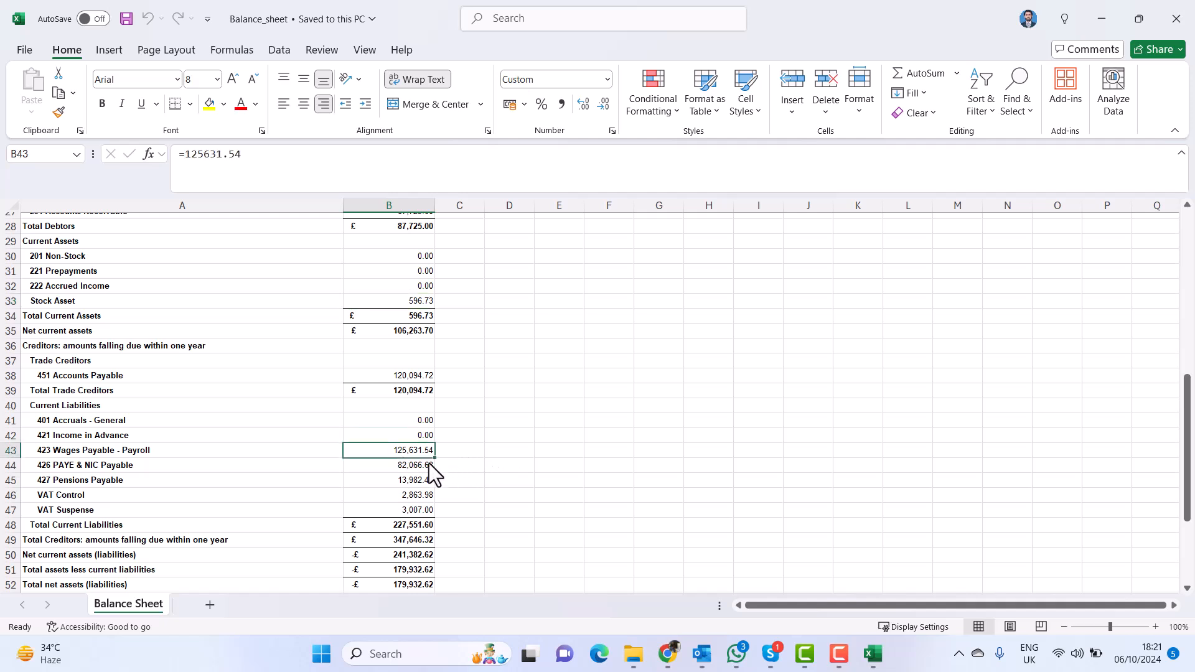
{"action": "left_click", "coordinate": [411, 469]}
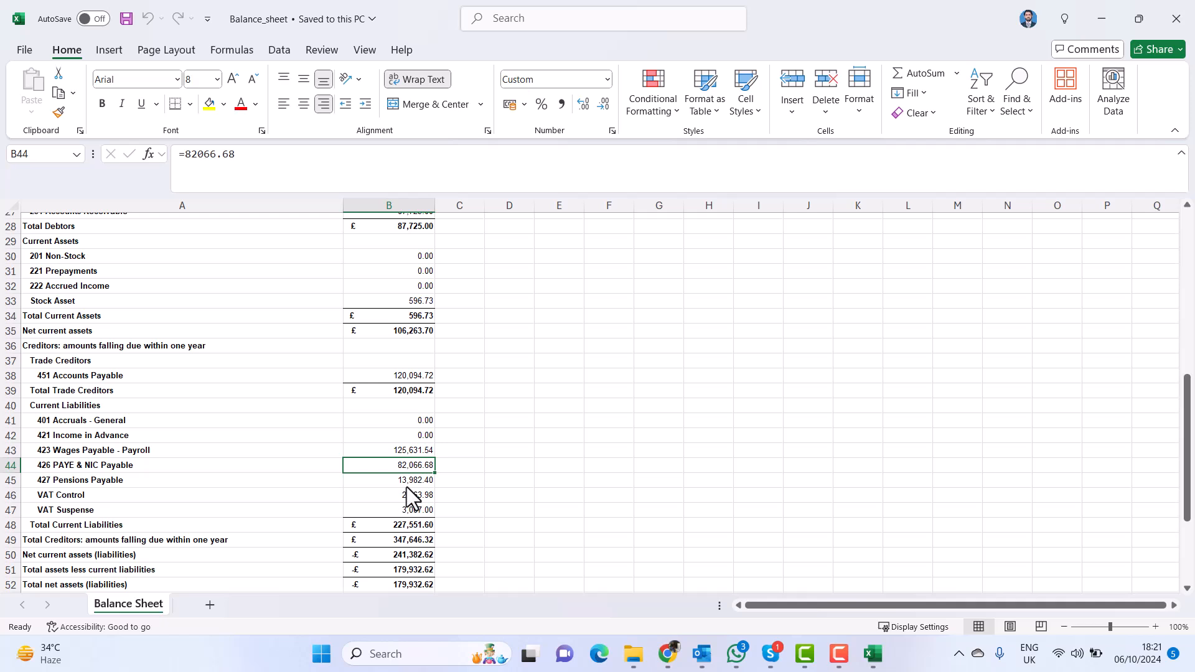
{"action": "left_click", "coordinate": [404, 481]}
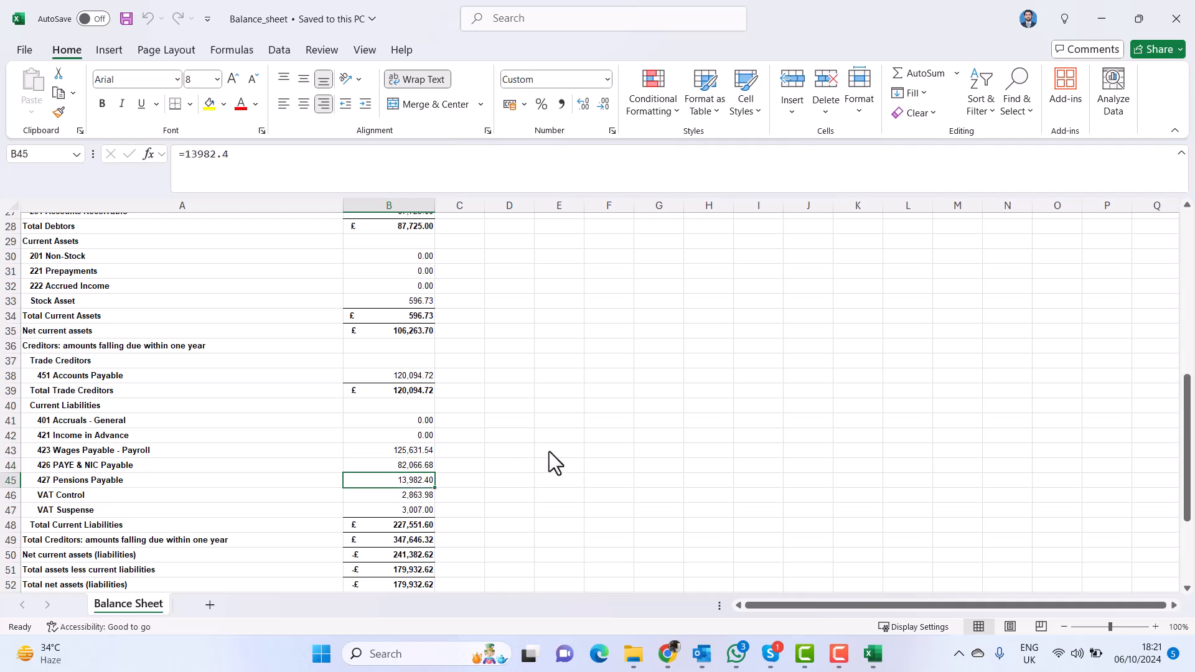
{"action": "left_click", "coordinate": [412, 497]}
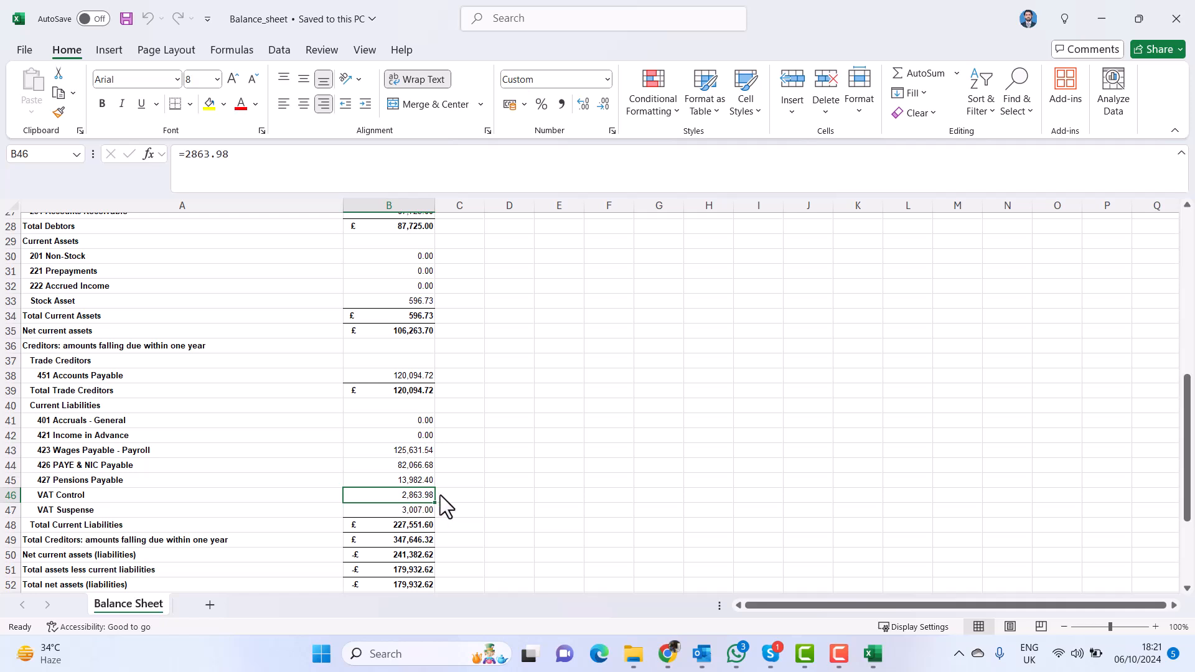
Colour the VAT Control row 46 text red and fill the VAT Suspense row 47 with yellow across columns A and B
{"action": "left_click_drag", "start_coordinate": [110, 499], "coordinate": [367, 495]}
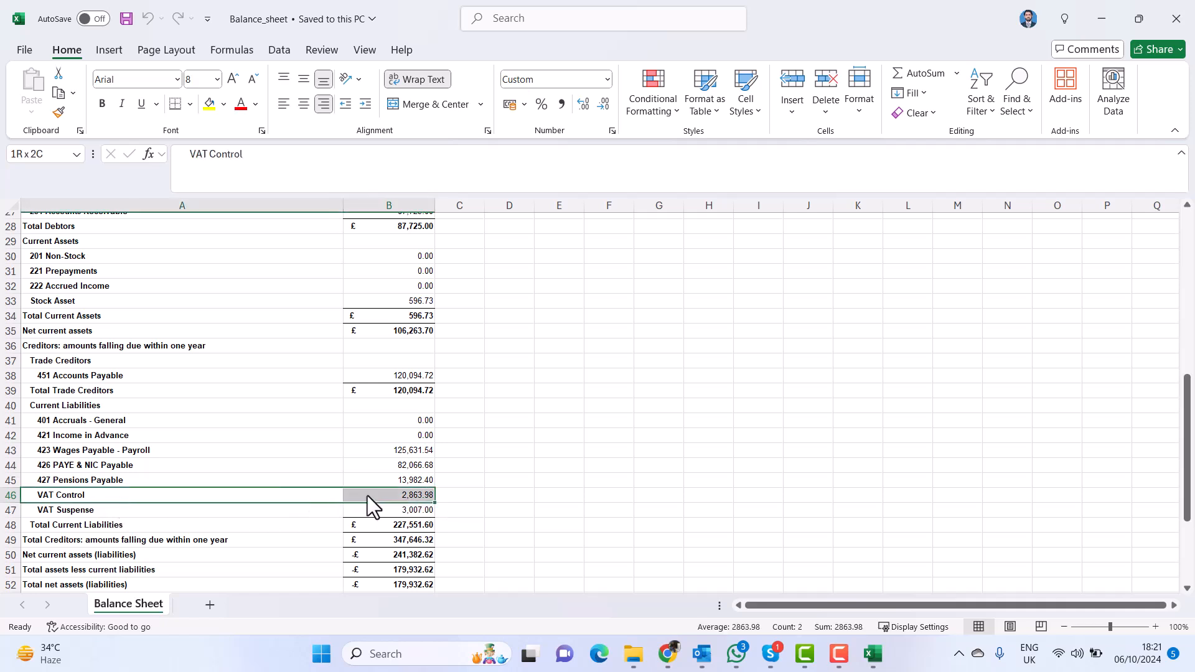
{"action": "left_click", "coordinate": [241, 104]}
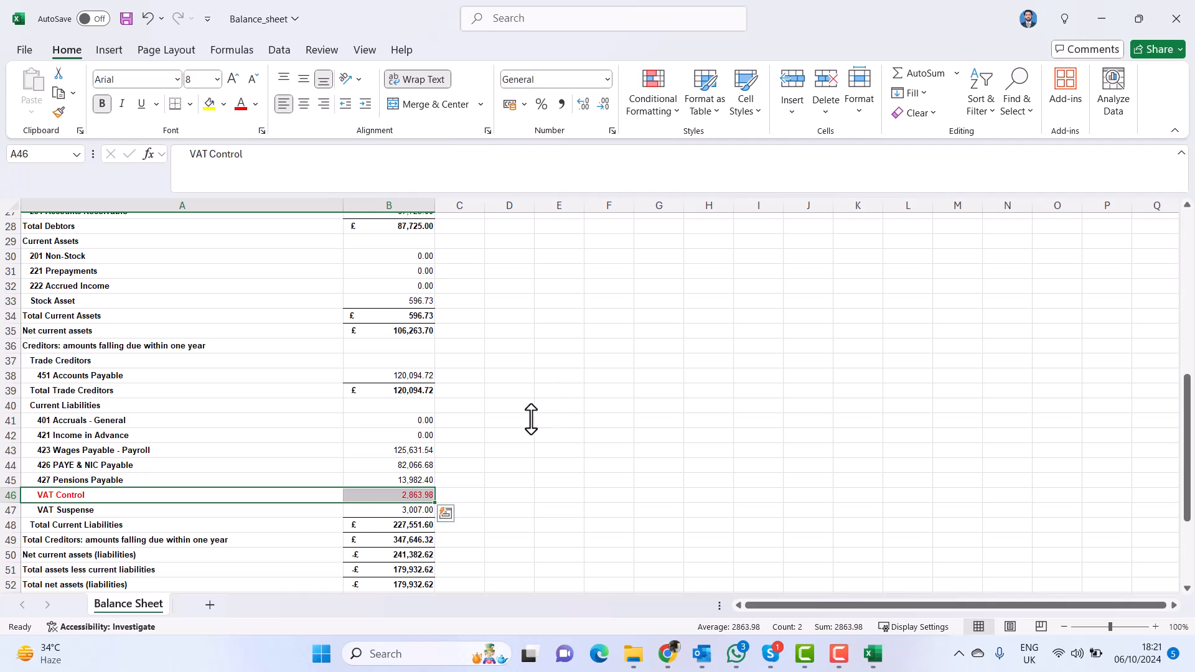
{"action": "scroll", "coordinate": [531, 419], "scroll_direction": "up", "scroll_amount": 3}
{"action": "scroll", "coordinate": [531, 419], "scroll_direction": "down", "scroll_amount": 2}
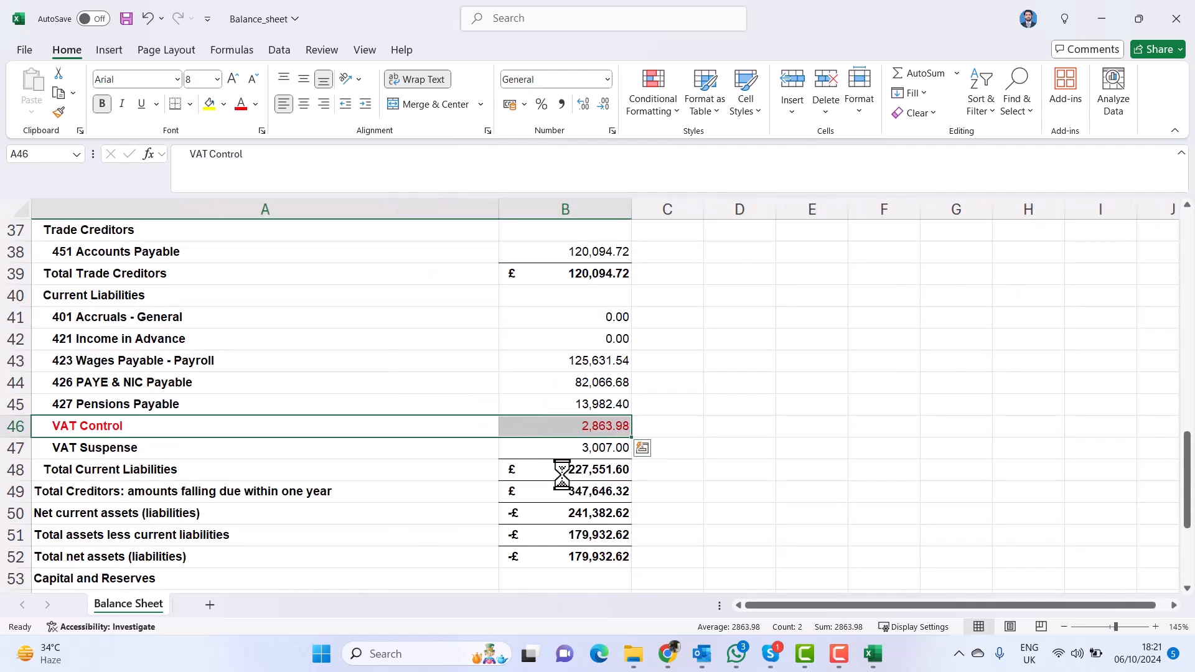
{"action": "left_click_drag", "start_coordinate": [192, 449], "coordinate": [565, 446]}
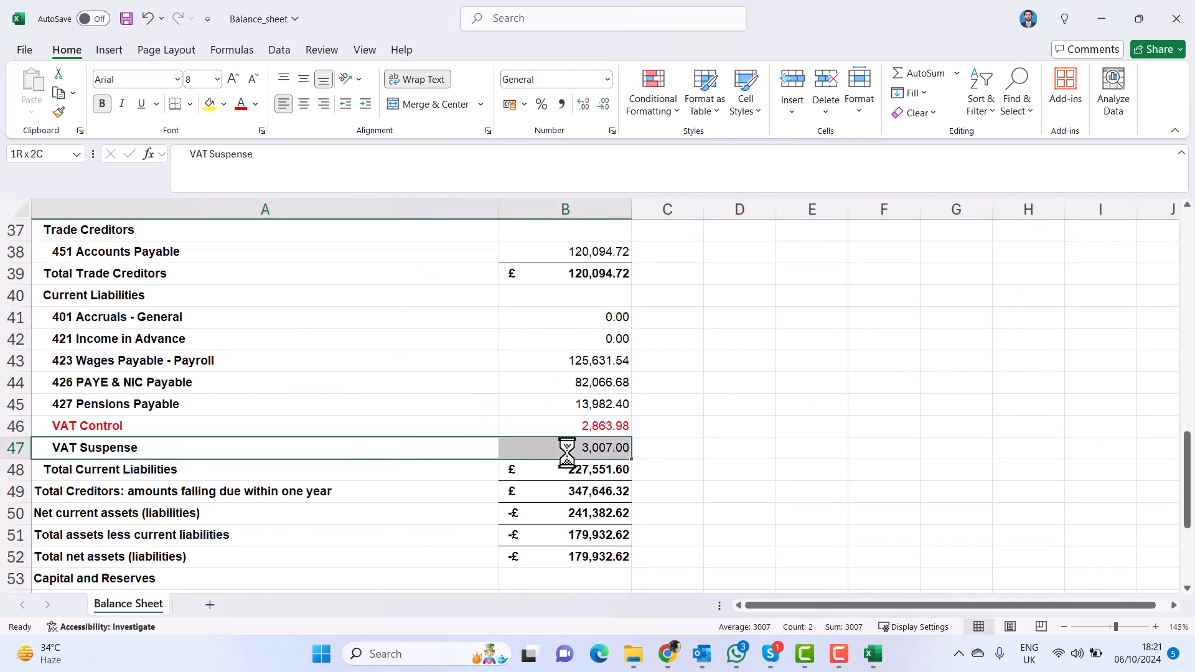
{"action": "left_click", "coordinate": [210, 106]}
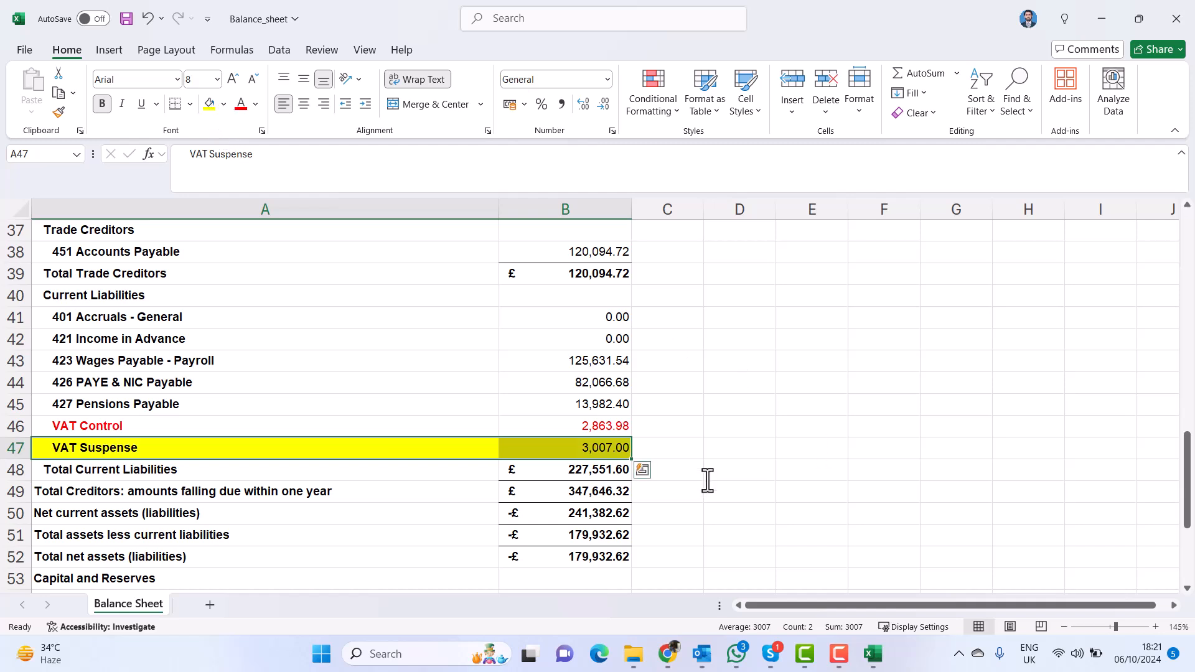
{"action": "left_click", "coordinate": [578, 448]}
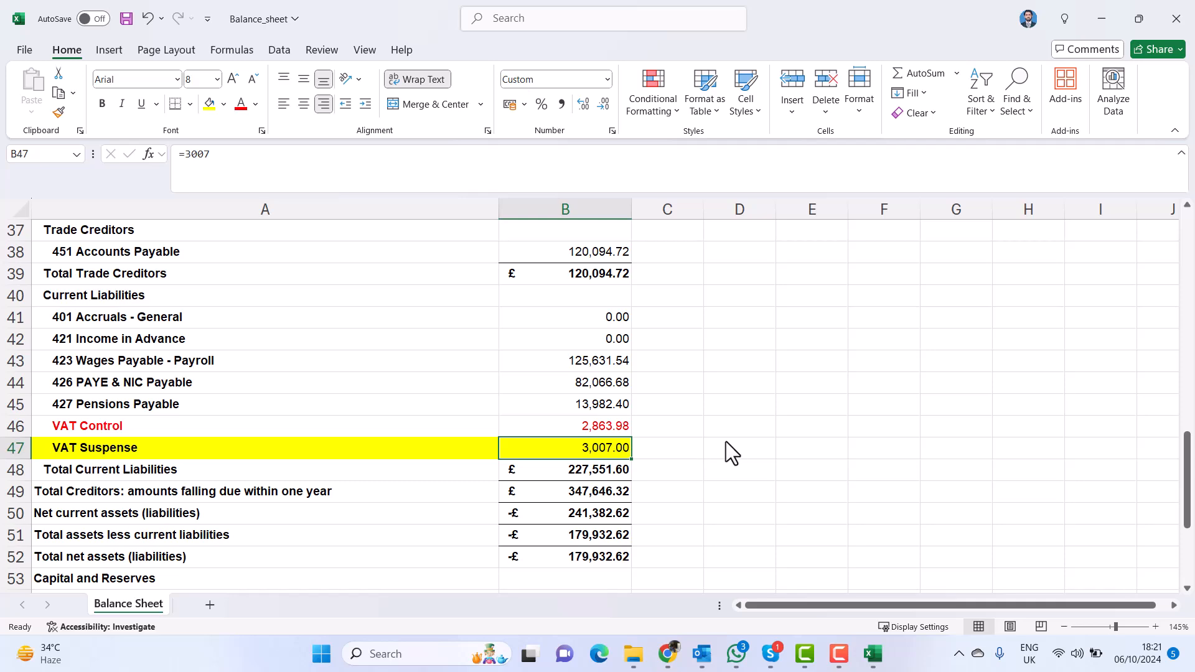
Look through the balance sheet down to Total Capital and Reserves, return to its heading, and close the Balance_sheet workbook
{"action": "scroll", "coordinate": [716, 441], "scroll_direction": "down", "scroll_amount": 2}
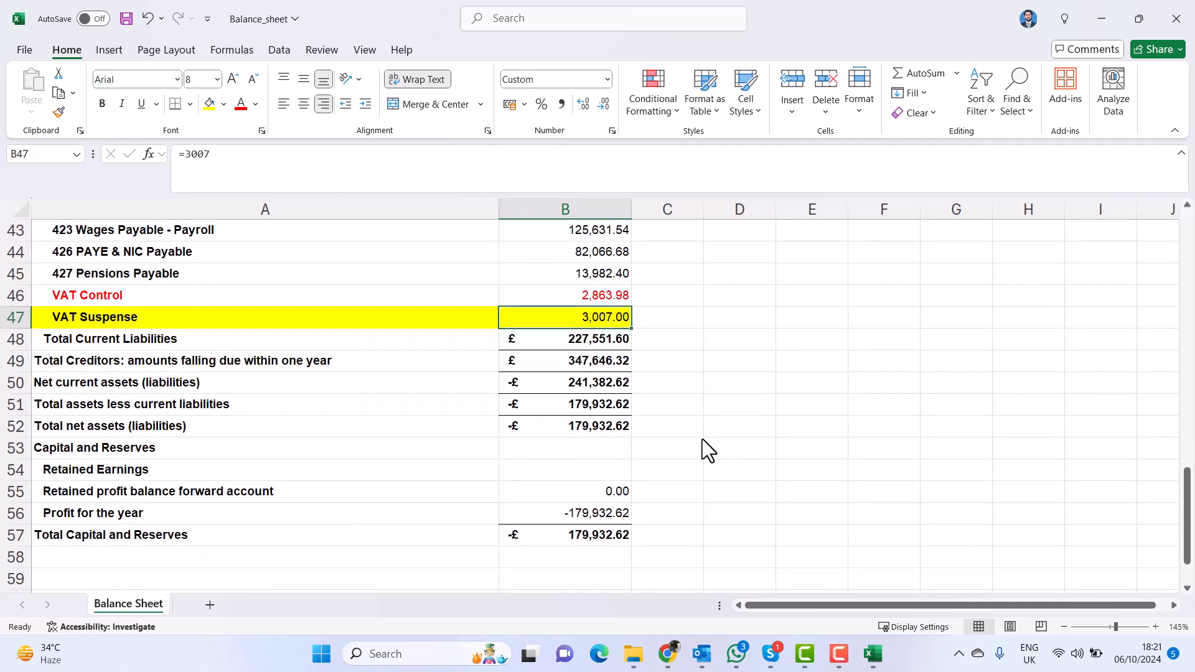
{"action": "scroll", "coordinate": [702, 438], "scroll_direction": "down", "scroll_amount": 1}
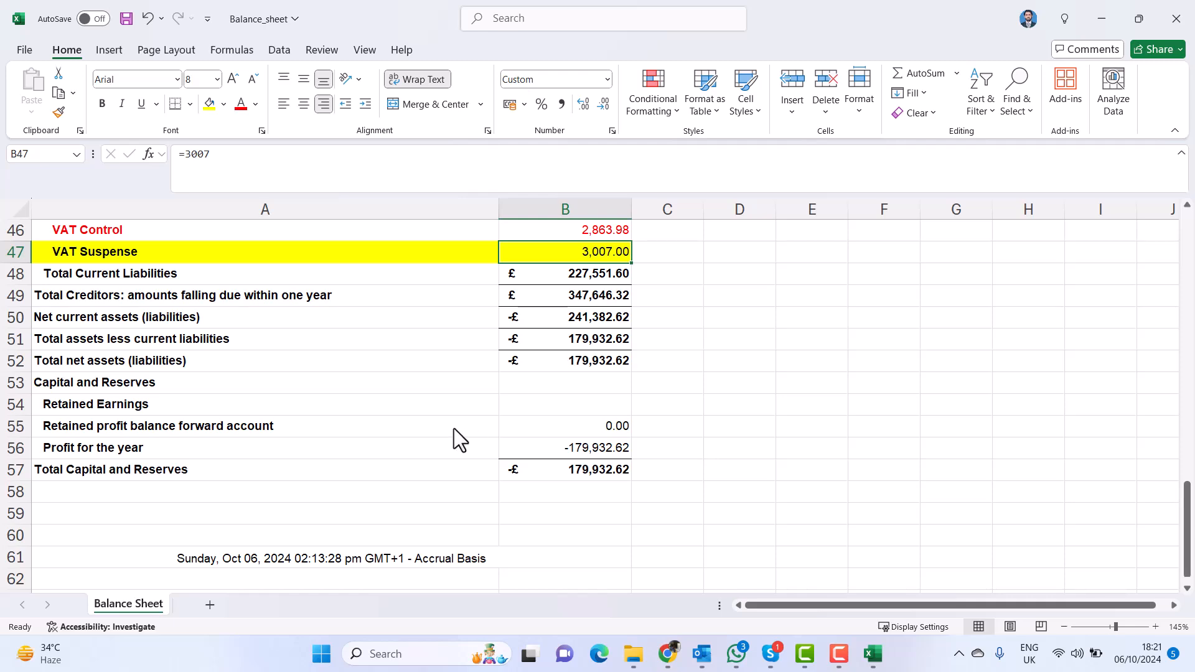
{"action": "scroll", "coordinate": [454, 428], "scroll_direction": "up", "scroll_amount": 3}
{"action": "scroll", "coordinate": [454, 428], "scroll_direction": "up", "scroll_amount": 7}
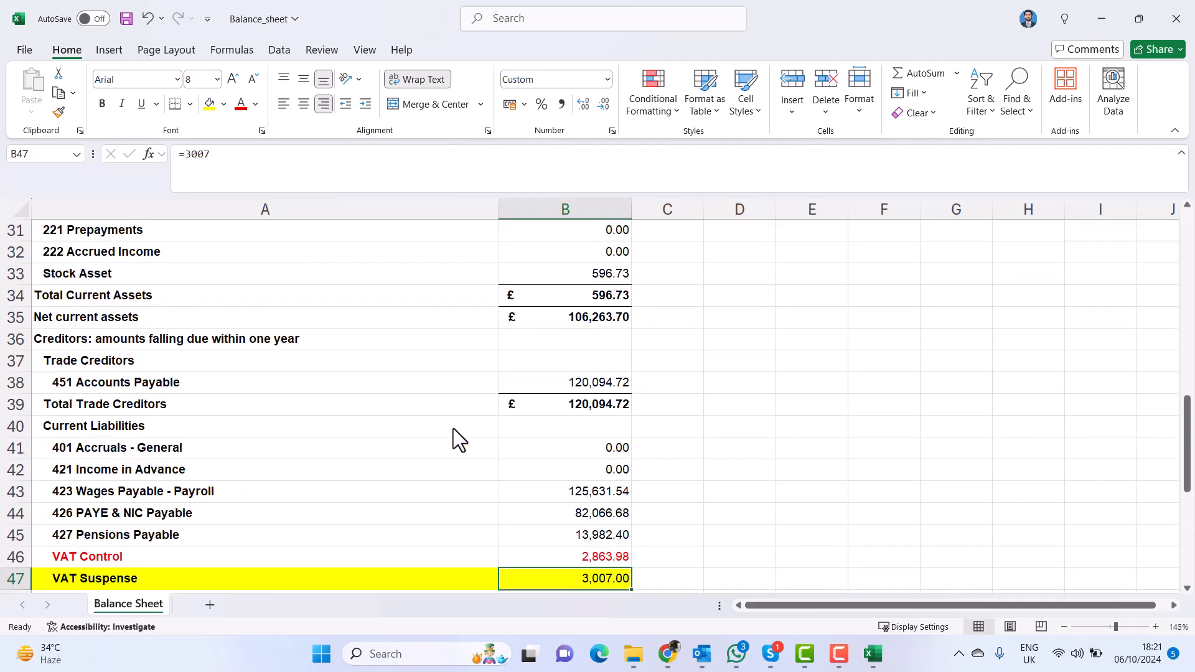
{"action": "scroll", "coordinate": [451, 427], "scroll_direction": "up", "scroll_amount": 5}
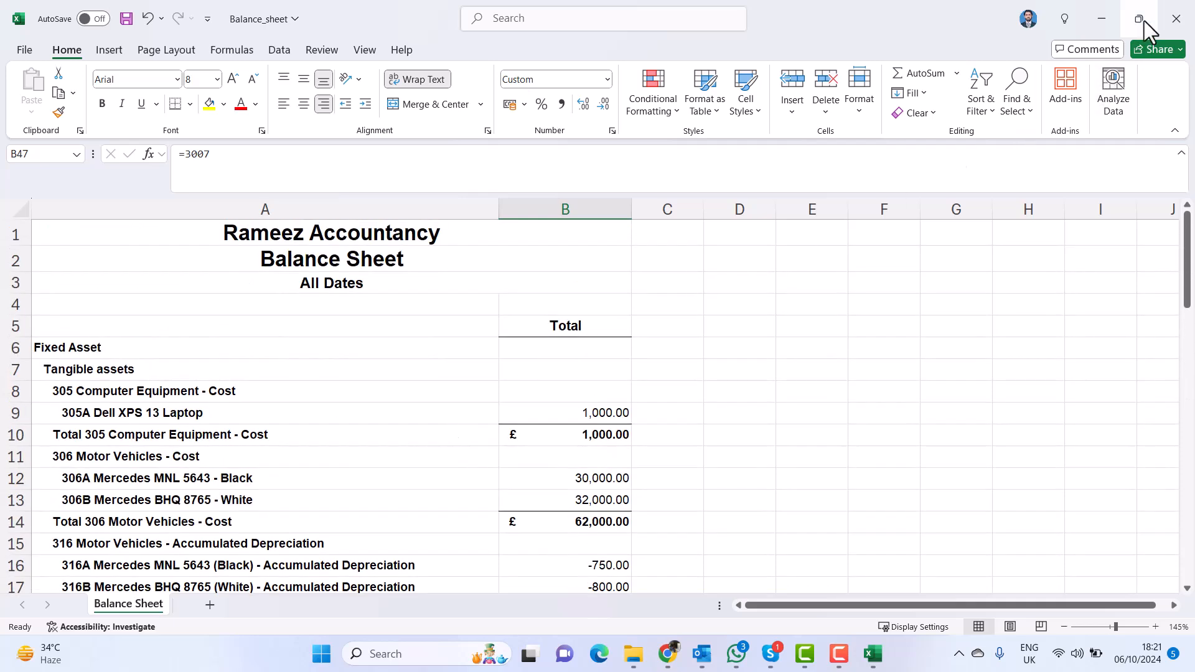
{"action": "left_click", "coordinate": [1175, 18]}
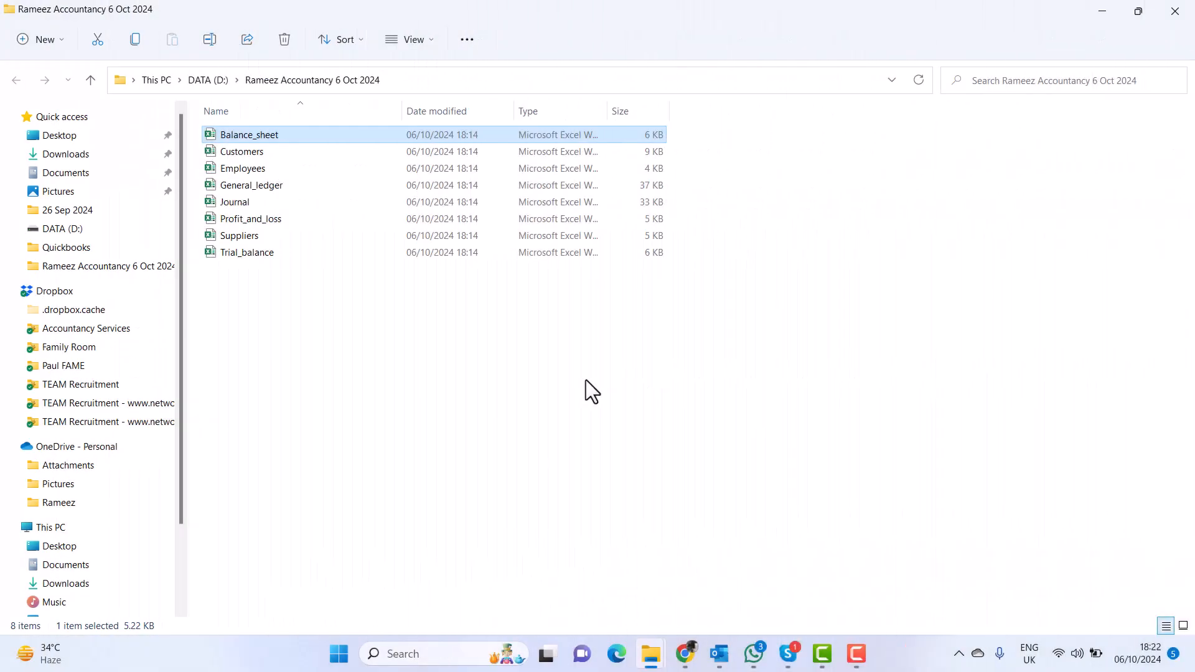